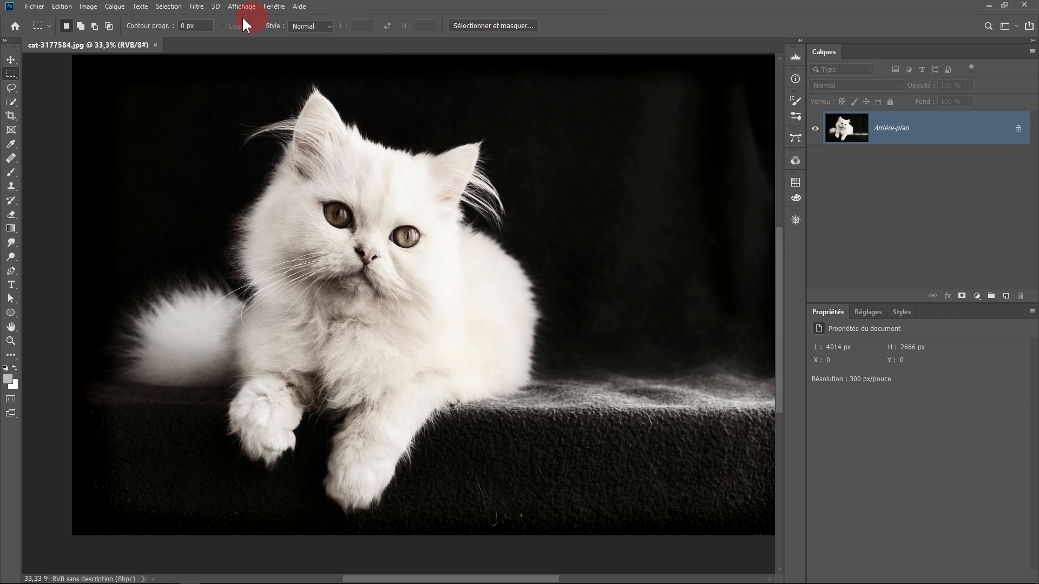
Open the Sélectionner et masquer workspace for the cat photo, with the rectangular marquee tool active
left_click(5, 86)
left_click(7, 97)
left_click(6, 83)
left_click(6, 74)
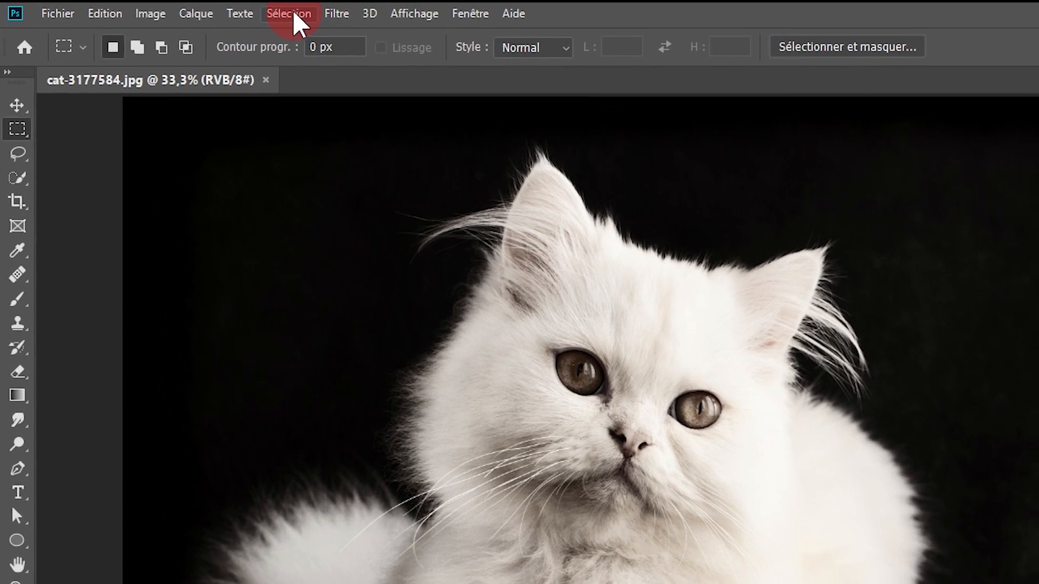
left_click(168, 6)
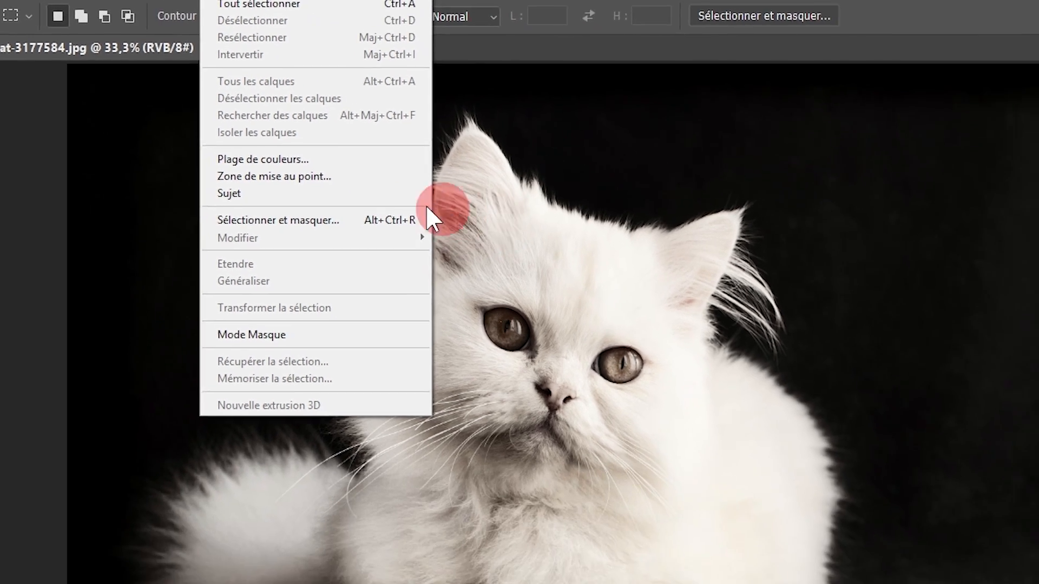
left_click(527, 301)
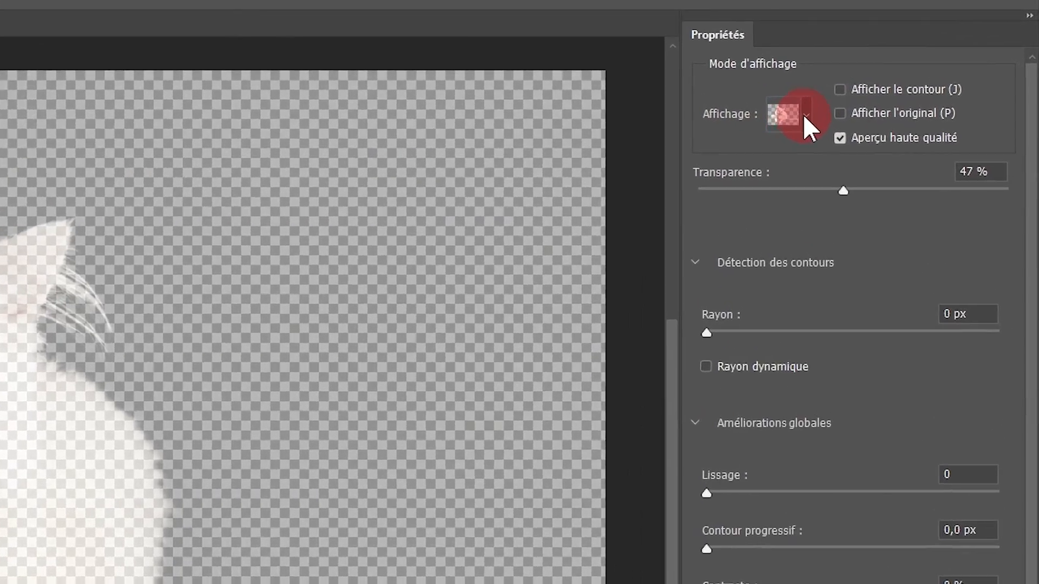
Change the mask preview's view mode to Incrustation
left_click(885, 100)
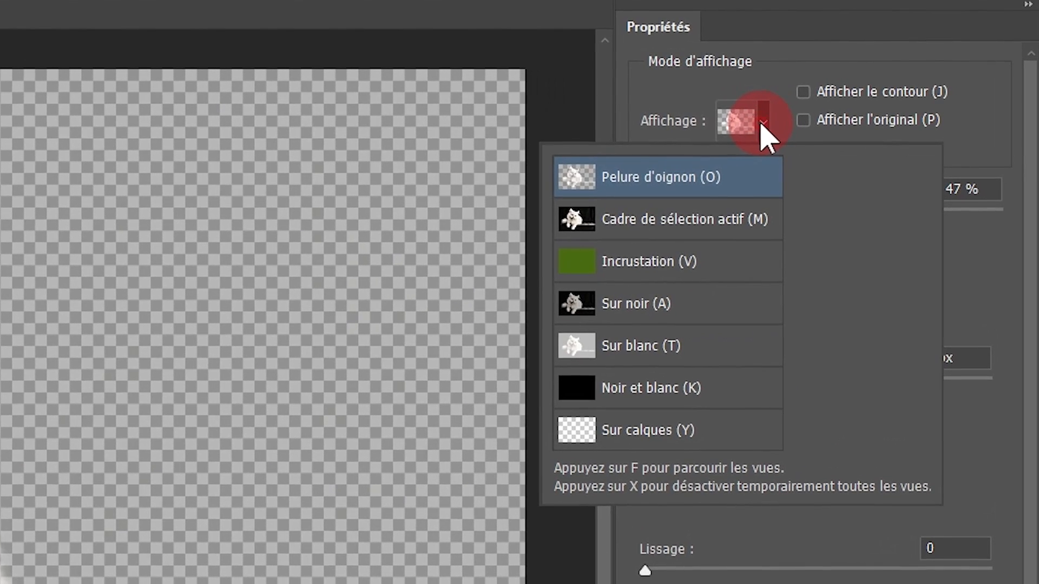
left_click(652, 268)
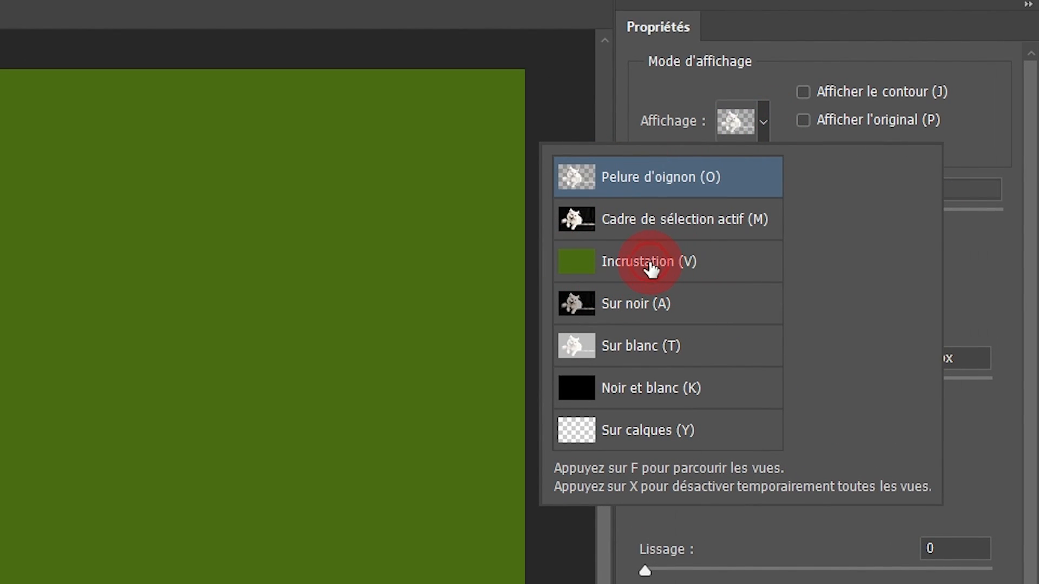
left_click(656, 89)
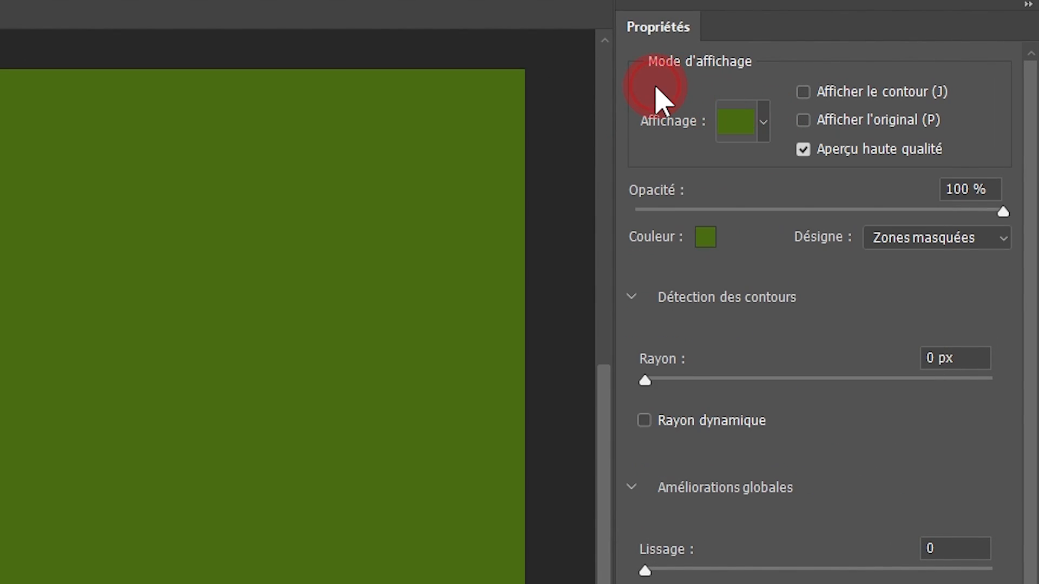
Set the overlay colour to light green aed96a and its opacity to 55%
left_click(712, 250)
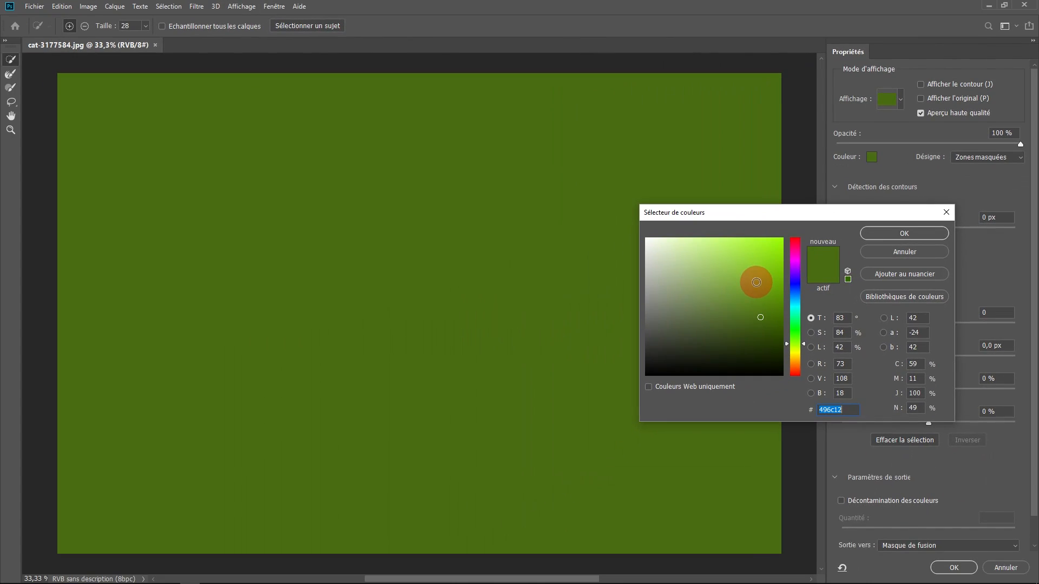
left_click(488, 476)
mouse_move(763, 276)
left_mouse_down()
mouse_move(737, 281)
mouse_move(718, 254)
left_mouse_up()
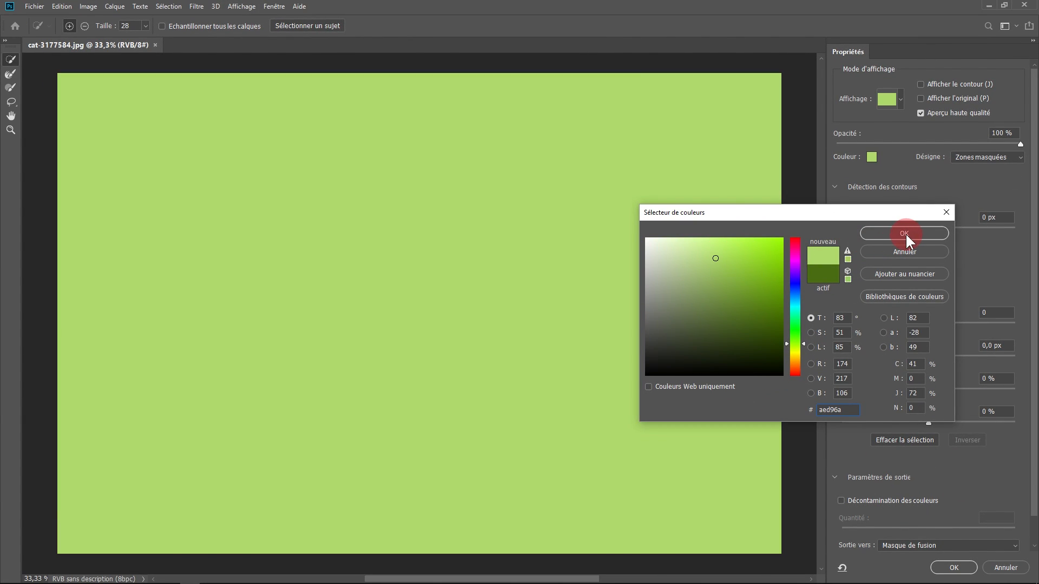
left_click(904, 233)
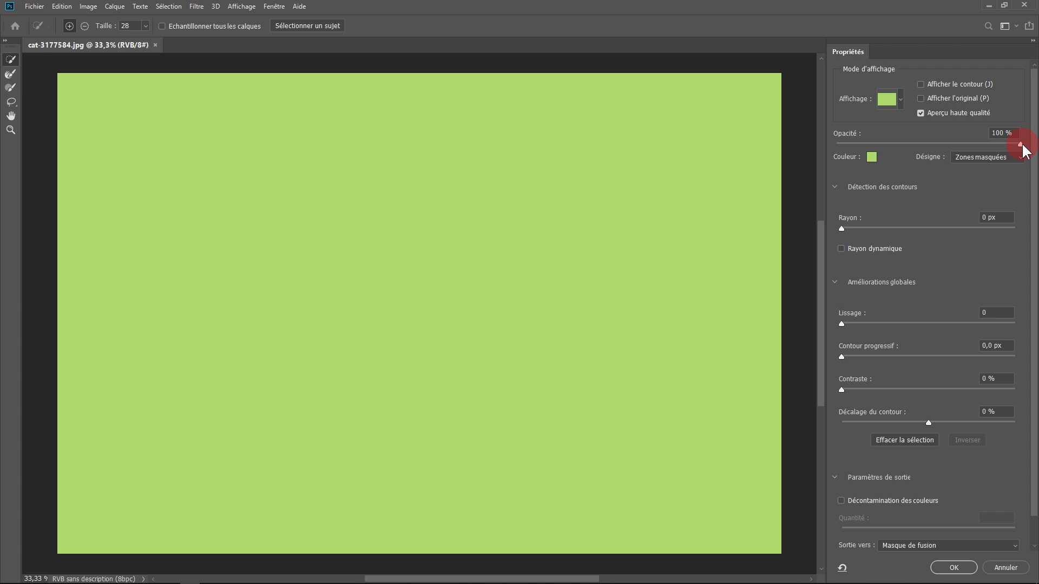
left_click_drag(1021, 141, 937, 141)
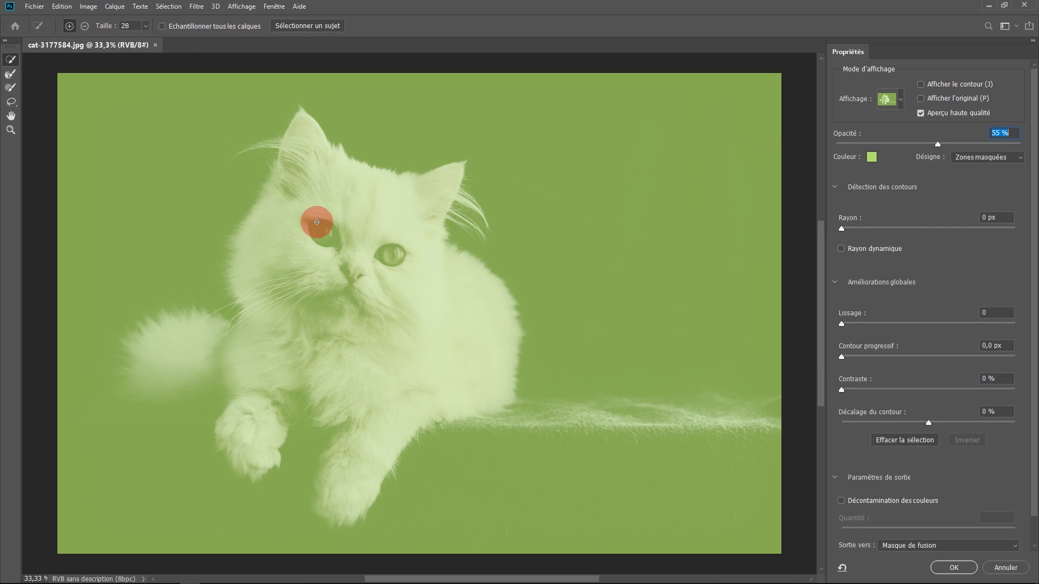
Enlarge the quick selection brush to 274 and paint over the cat's head, body and paws to select them
mouse_move(338, 226)
left_mouse_down()
mouse_move(349, 220)
mouse_move(338, 222)
left_mouse_up()
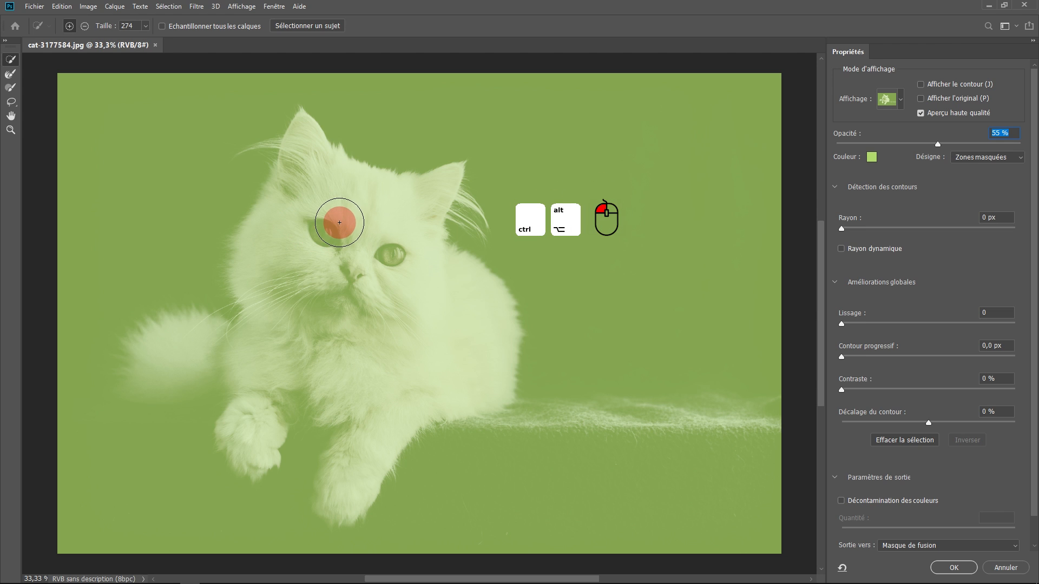
left_click(113, 26)
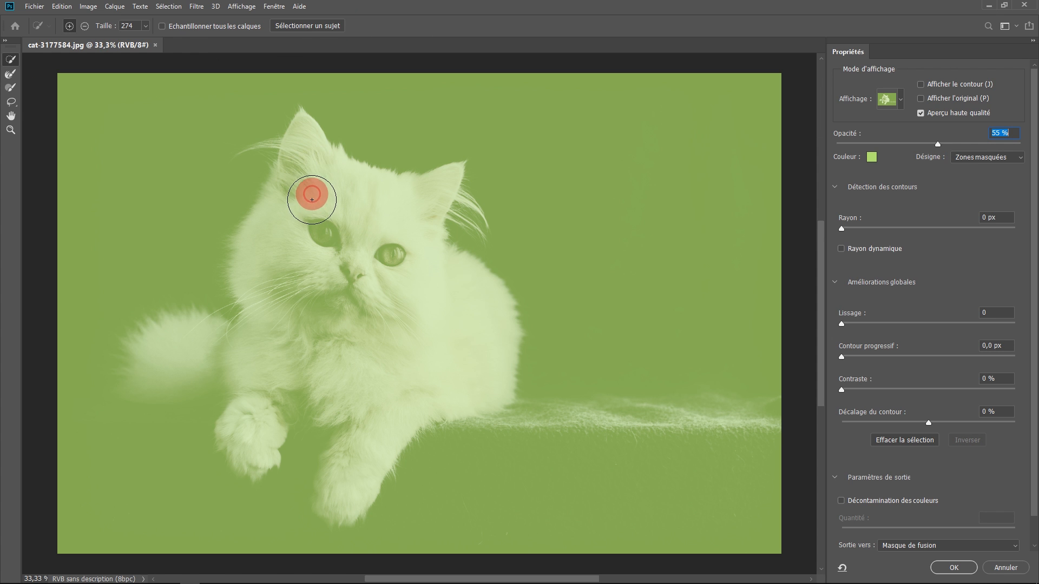
mouse_move(308, 197)
left_mouse_down()
mouse_move(366, 228)
mouse_move(359, 211)
mouse_move(438, 331)
mouse_move(290, 327)
mouse_move(283, 344)
mouse_move(412, 258)
left_mouse_up()
scroll(282, 339, "up", 2)
mouse_move(386, 320)
left_mouse_down()
mouse_move(357, 333)
mouse_move(360, 423)
left_mouse_up()
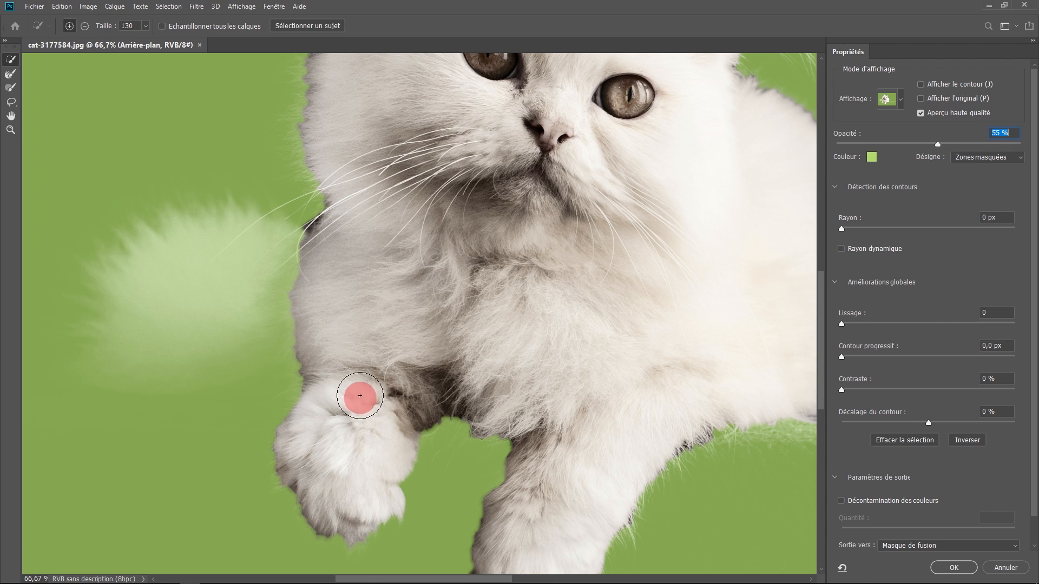
Add the cat's fluffy tail to the selection using a quick selection brush of size 130
left_click_drag(396, 309, 464, 312)
mouse_move(386, 289)
left_mouse_down()
mouse_move(264, 285)
mouse_move(232, 301)
mouse_move(235, 334)
mouse_move(190, 359)
mouse_move(179, 347)
mouse_move(232, 324)
mouse_move(376, 304)
left_mouse_up()
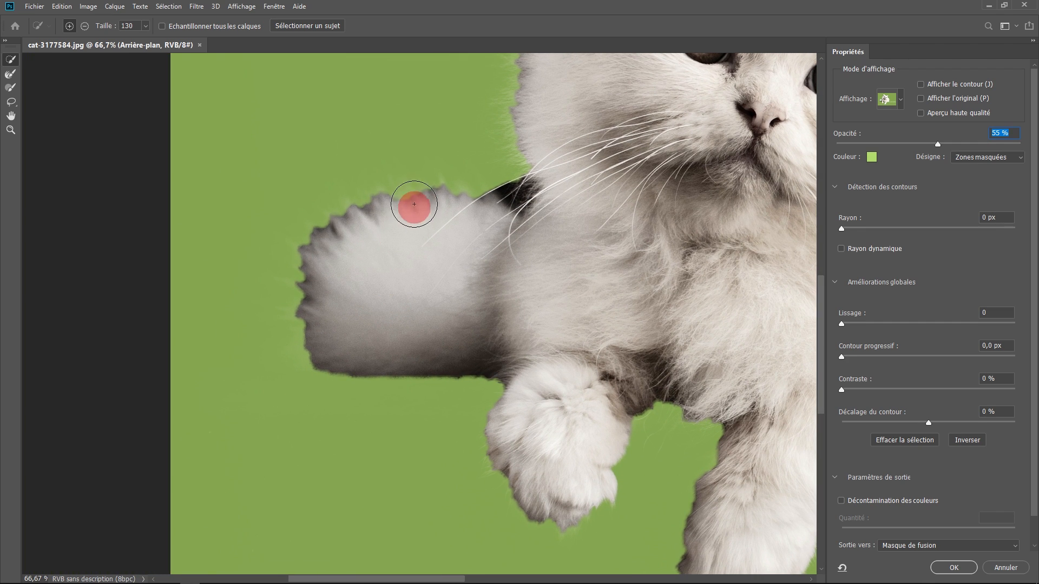
left_click_drag(287, 265, 287, 315)
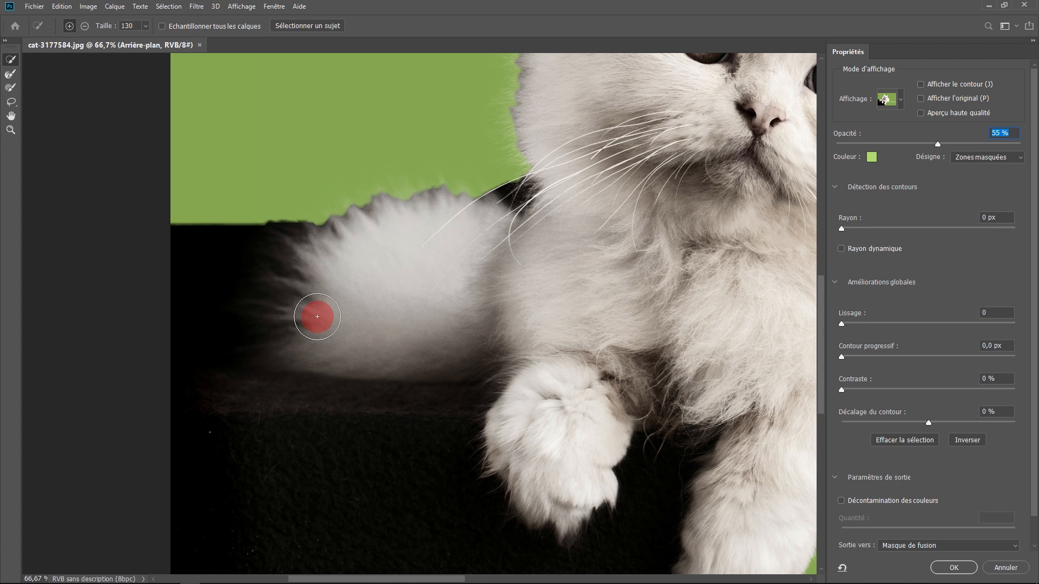
mouse_move(316, 316)
left_mouse_down()
mouse_move(366, 215)
mouse_move(392, 200)
left_mouse_up()
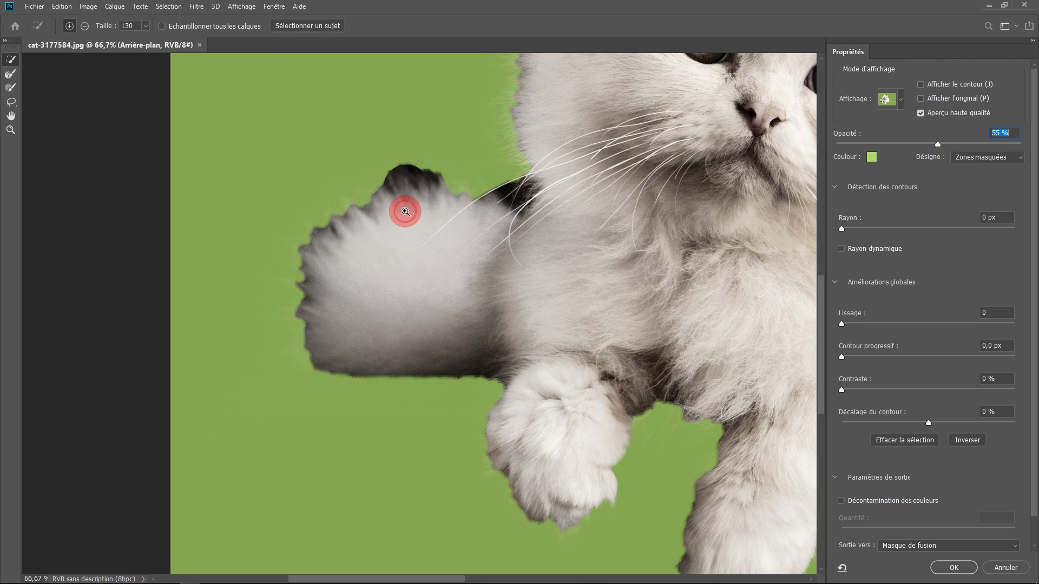
Subtract the excess patch of dark background above the tail from the selection
left_click(404, 211, "ctrl")
left_click_drag(410, 206, 396, 247)
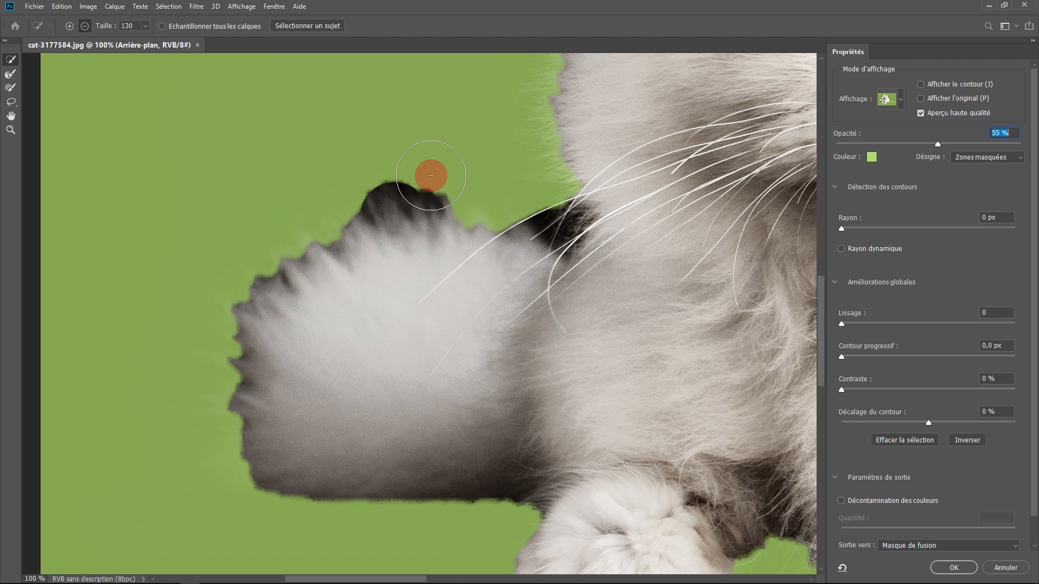
key("alt")
mouse_move(419, 167)
left_mouse_down()
mouse_move(337, 190)
mouse_move(452, 171)
mouse_move(307, 171)
left_mouse_up()
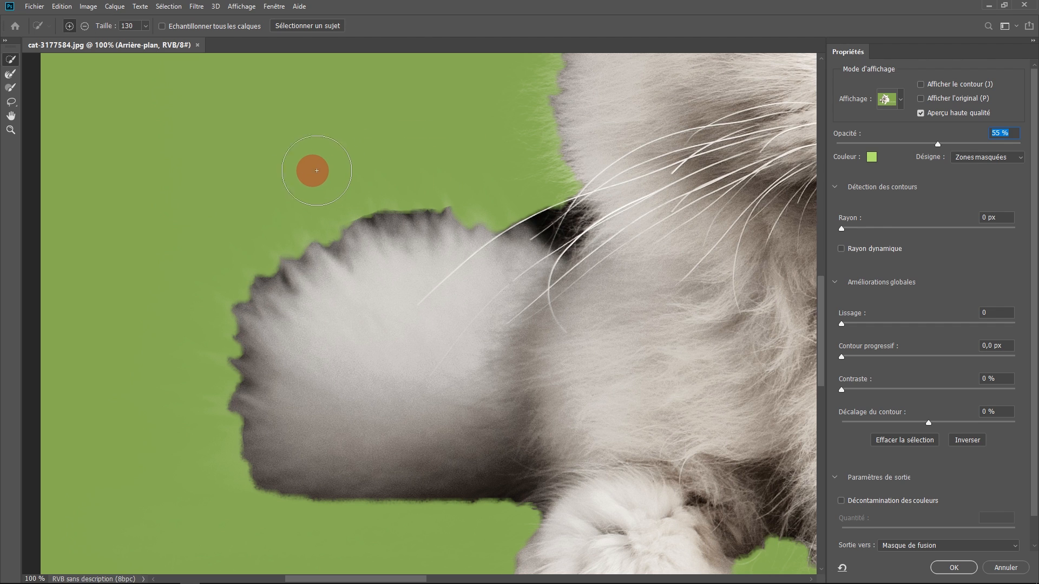
Activate the Amélioration des contours brush at size 185 and turn off the high-quality preview
scroll(450, 269, "down", 1)
left_click_drag(447, 269, 262, 314)
left_click_drag(508, 226, 374, 388)
left_click_drag(366, 343, 536, 277)
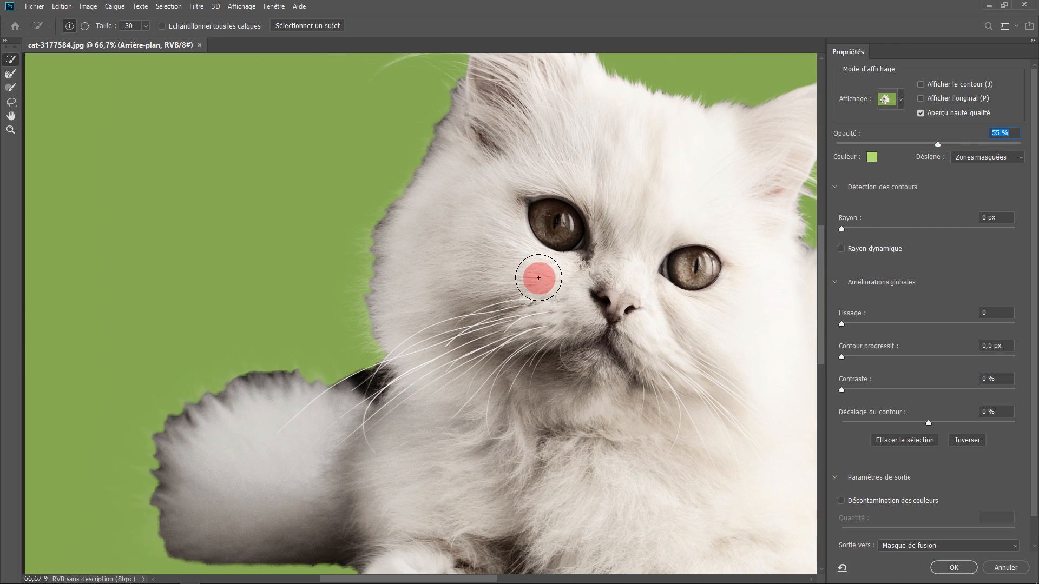
left_click_drag(425, 345, 464, 239)
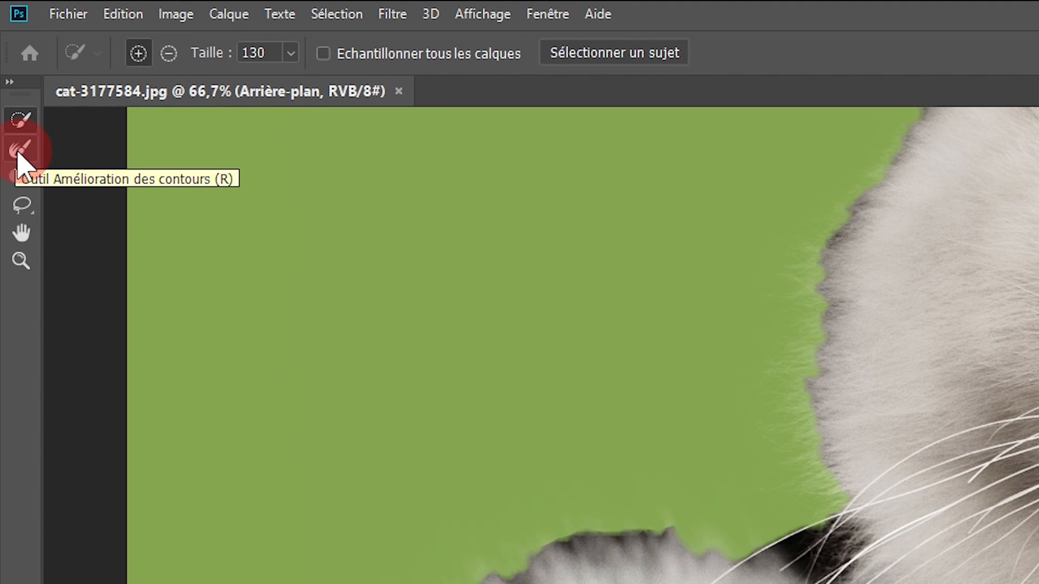
left_click(20, 150)
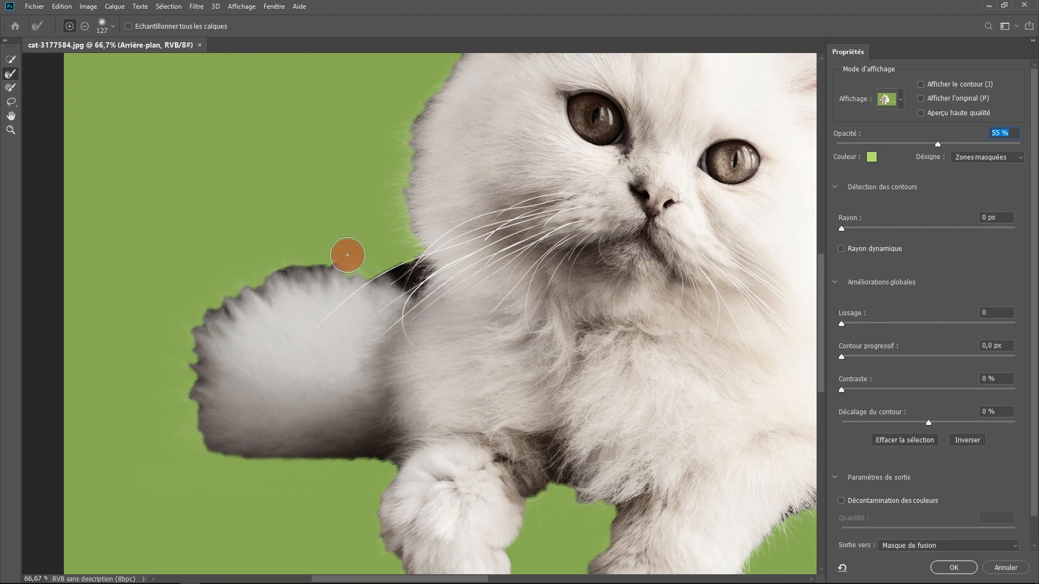
left_click(350, 258, "ctrl")
mouse_move(346, 258)
left_mouse_down()
mouse_move(361, 258)
mouse_move(332, 297)
mouse_move(331, 281)
mouse_move(204, 309)
mouse_move(100, 420)
mouse_move(308, 232)
mouse_move(204, 254)
mouse_move(146, 304)
mouse_move(331, 237)
mouse_move(105, 410)
mouse_move(109, 456)
mouse_move(238, 259)
left_mouse_up()
left_click(920, 113)
left_click_drag(477, 218, 576, 146)
mouse_move(465, 186)
left_mouse_down()
mouse_move(241, 249)
mouse_move(200, 371)
left_mouse_up()
Change the mask preview's view mode to Noir et blanc
left_click(871, 155)
left_click(898, 101)
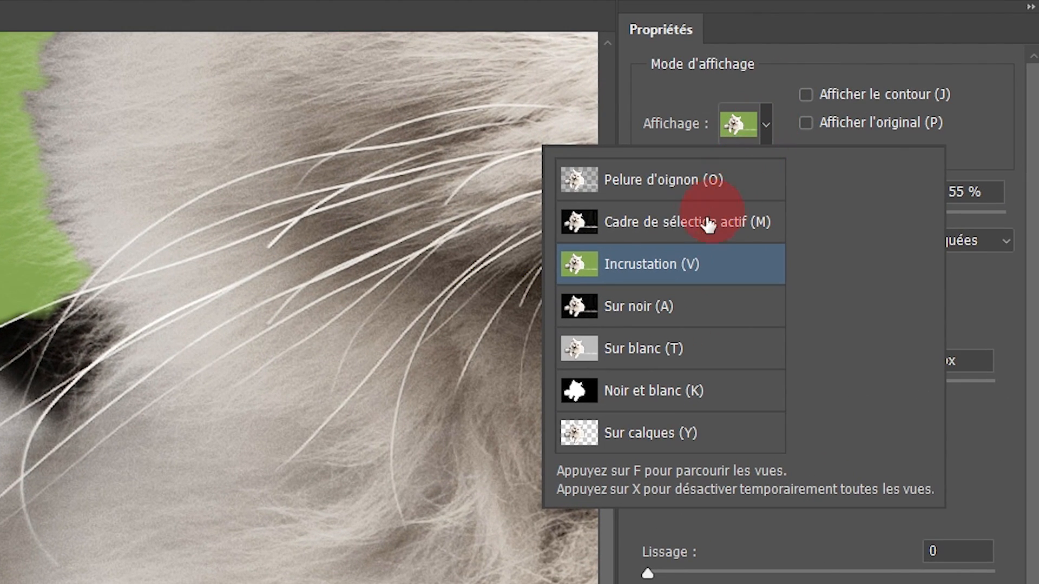
left_click(633, 397)
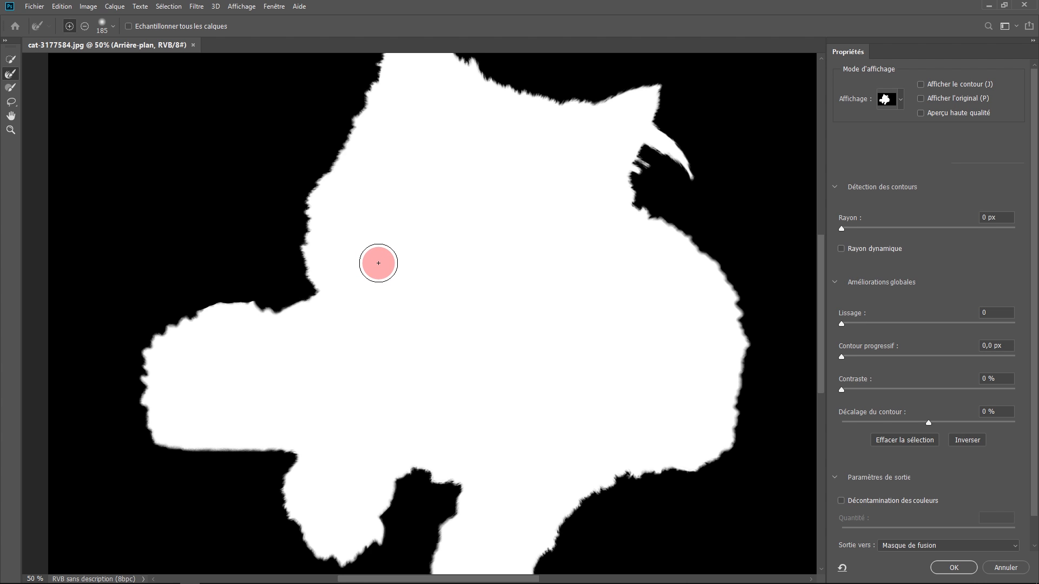
Paint with the edge refinement brush along the tail's upper edge up to the cheek to recover the fine fur
left_click_drag(294, 334, 467, 255)
left_click(362, 267, "ctrl")
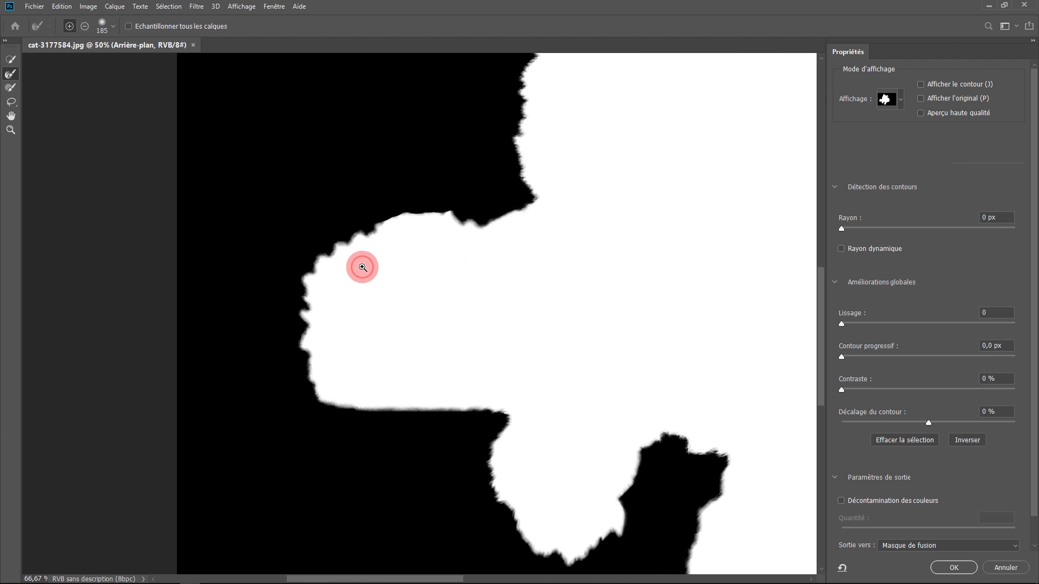
left_click(363, 267, "ctrl")
left_click(359, 267, "ctrl")
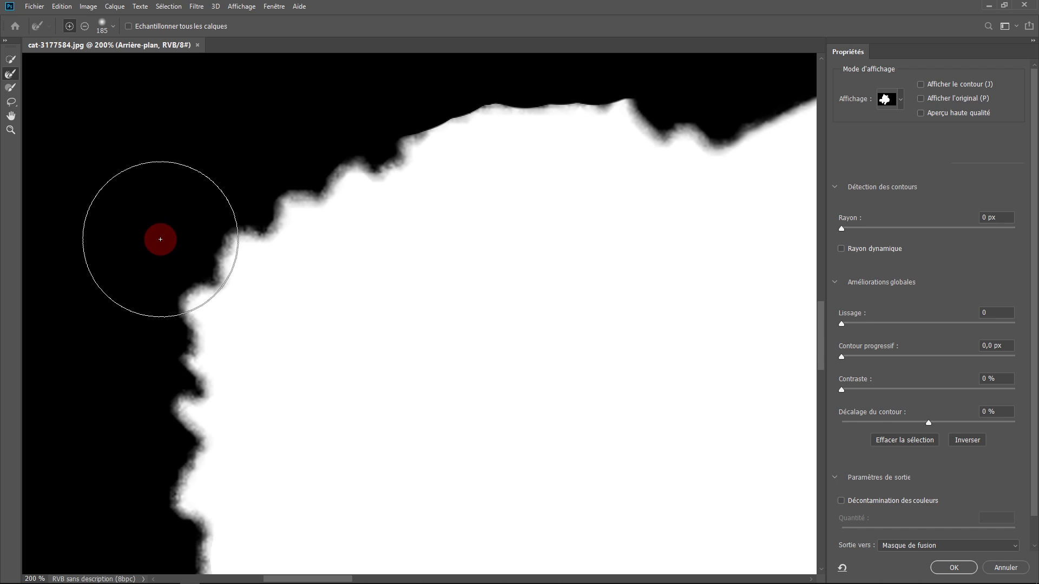
mouse_move(161, 238)
left_mouse_down()
mouse_move(247, 155)
mouse_move(346, 115)
left_mouse_up()
left_click_drag(482, 184, 438, 319)
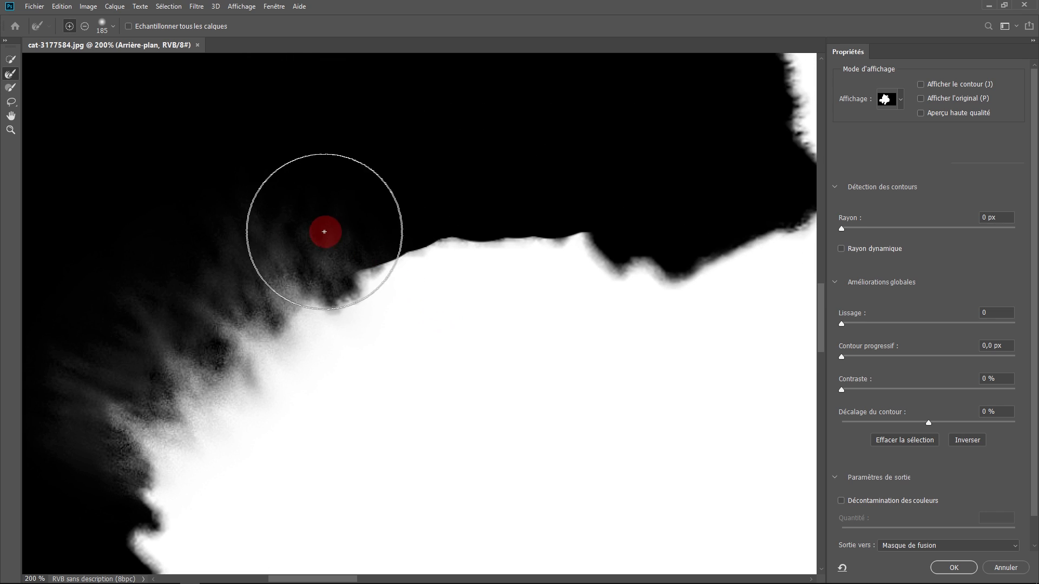
left_click(334, 219)
mouse_move(333, 219)
left_mouse_down()
mouse_move(414, 181)
mouse_move(528, 169)
mouse_move(594, 215)
left_mouse_up()
scroll(594, 215, "down", 2)
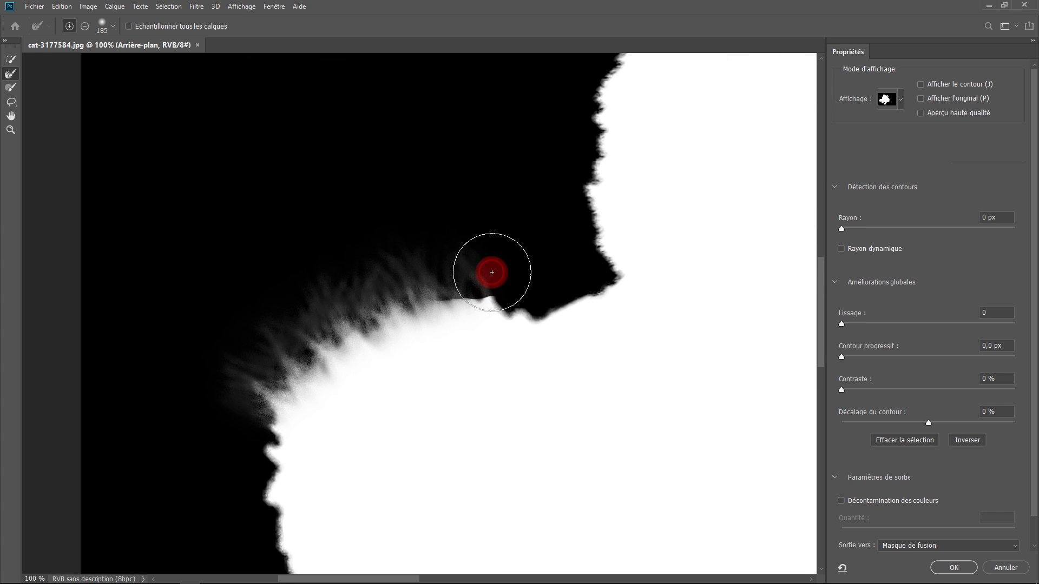
mouse_move(515, 274)
left_mouse_down()
mouse_move(561, 279)
mouse_move(586, 255)
mouse_move(560, 246)
mouse_move(572, 281)
mouse_move(522, 319)
mouse_move(610, 270)
mouse_move(534, 308)
mouse_move(788, 230)
mouse_move(602, 235)
mouse_move(898, 95)
left_mouse_up()
Switch the preview back to Incrustation and refine the dark gap between the tail and the cheek
left_click(897, 97)
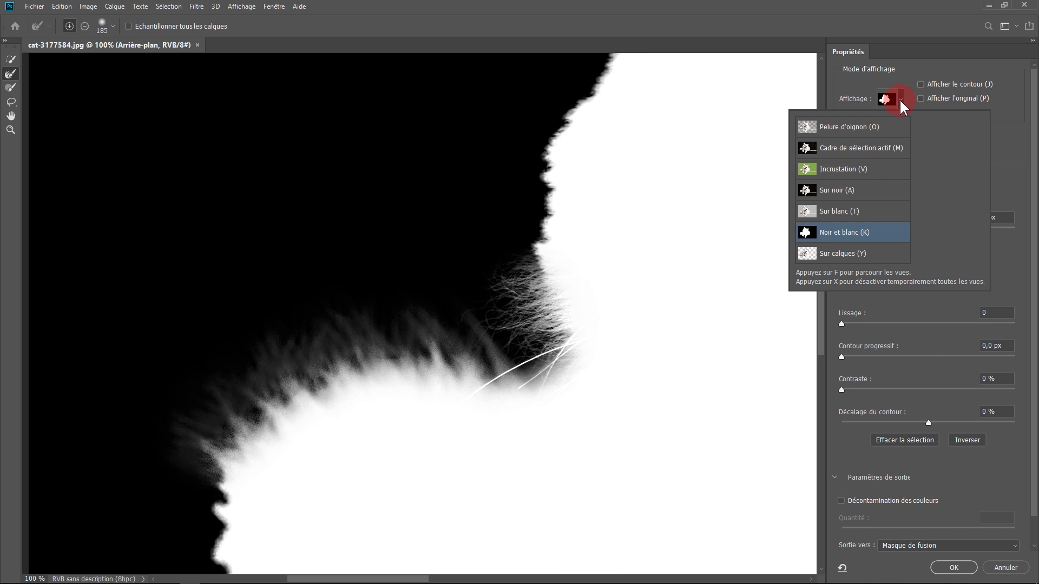
left_click(846, 174)
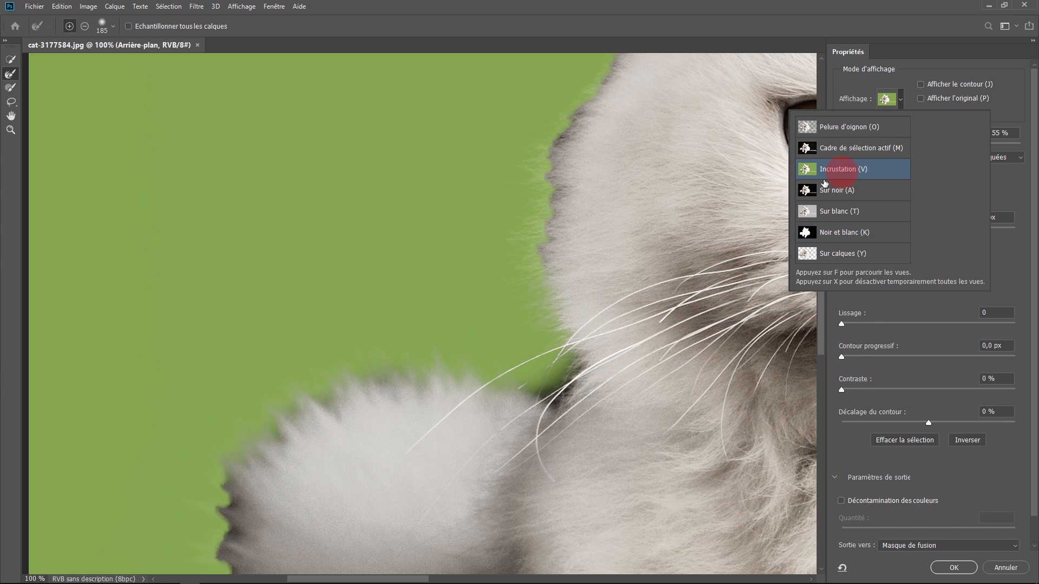
left_click(547, 379)
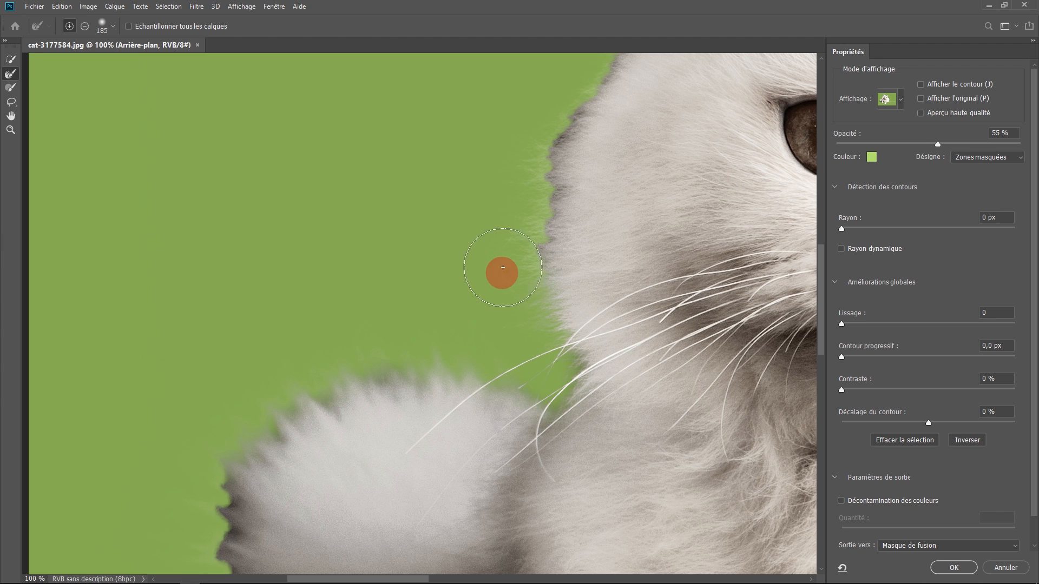
Return to the Noir et blanc view and refine the fur edge along the cheek and around the left ear
left_click_drag(498, 280, 405, 346)
left_click(898, 95)
left_click(841, 236)
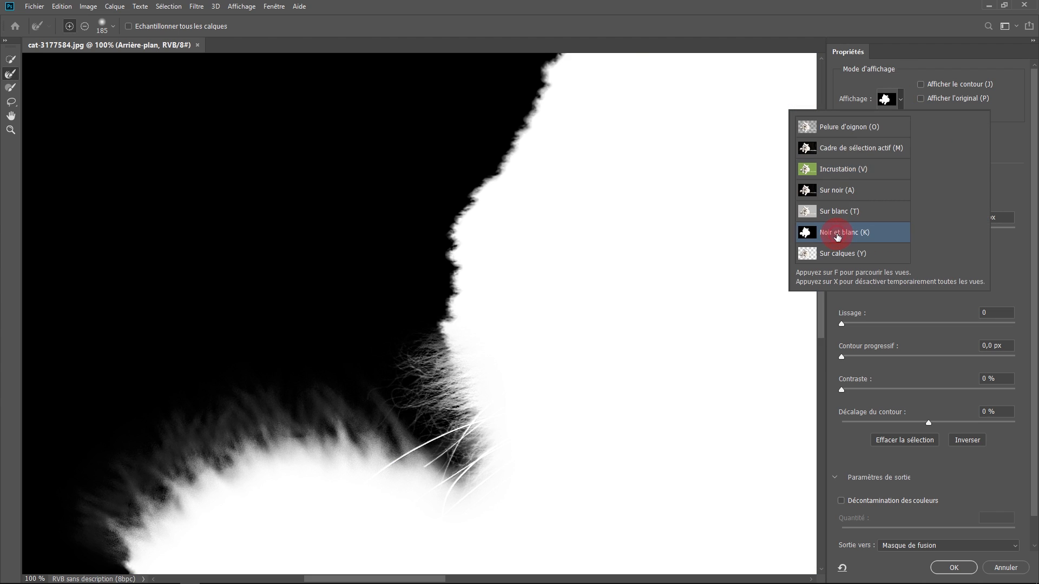
left_click(426, 314)
mouse_move(426, 312)
left_mouse_down()
mouse_move(440, 190)
mouse_move(495, 106)
mouse_move(402, 285)
mouse_move(378, 274)
mouse_move(391, 260)
mouse_move(306, 264)
mouse_move(251, 313)
mouse_move(291, 240)
mouse_move(233, 248)
mouse_move(366, 247)
mouse_move(392, 238)
mouse_move(436, 149)
mouse_move(486, 101)
mouse_move(547, 132)
left_mouse_up()
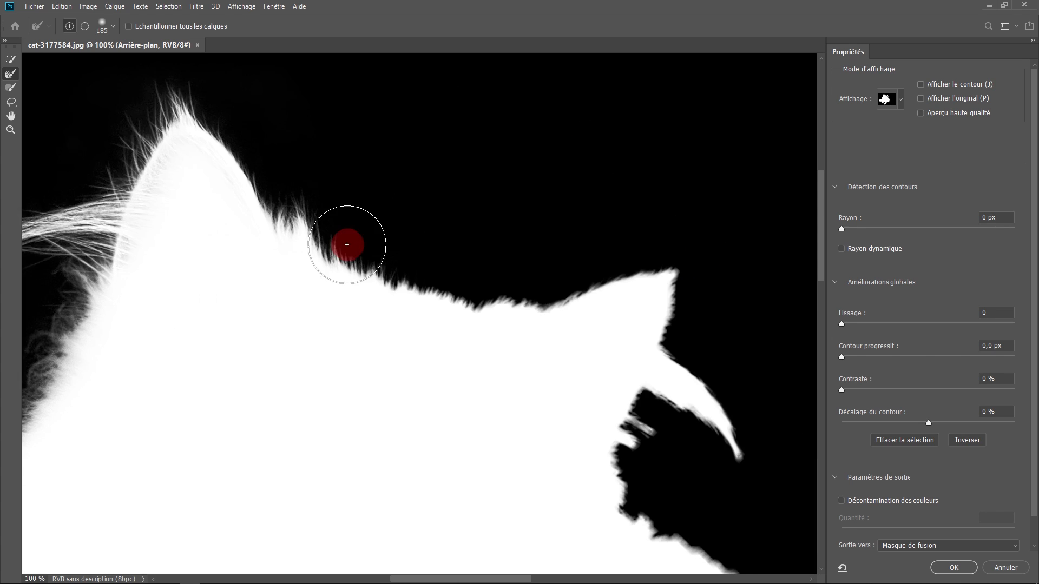
Refine the fur edge across the top of the head, around the right ear and down the cat's back
mouse_move(343, 239)
left_mouse_down()
mouse_move(590, 253)
mouse_move(709, 294)
left_mouse_up()
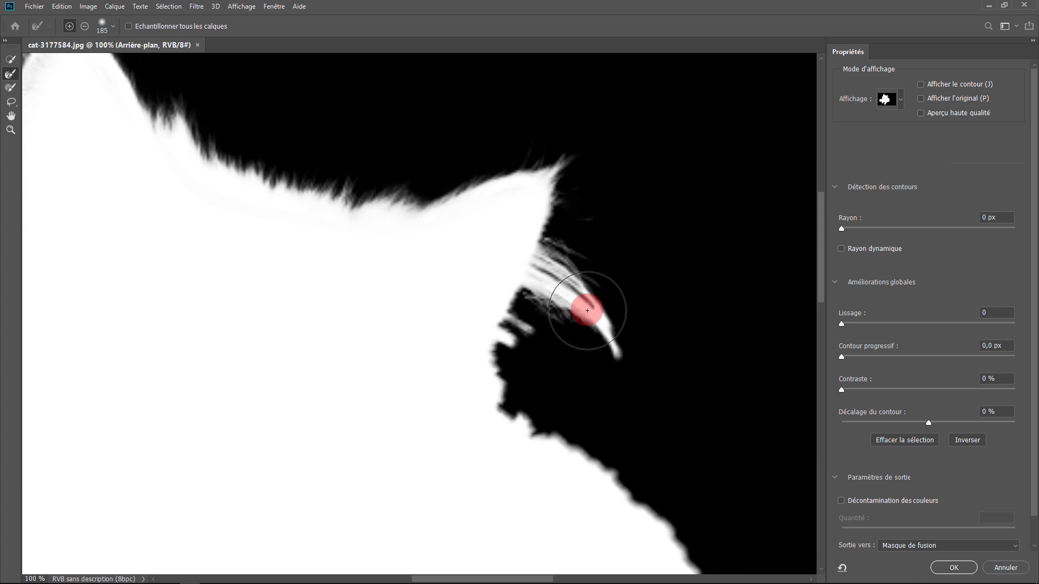
mouse_move(586, 311)
left_mouse_down()
mouse_move(625, 410)
mouse_move(543, 352)
mouse_move(598, 434)
mouse_move(660, 366)
left_mouse_up()
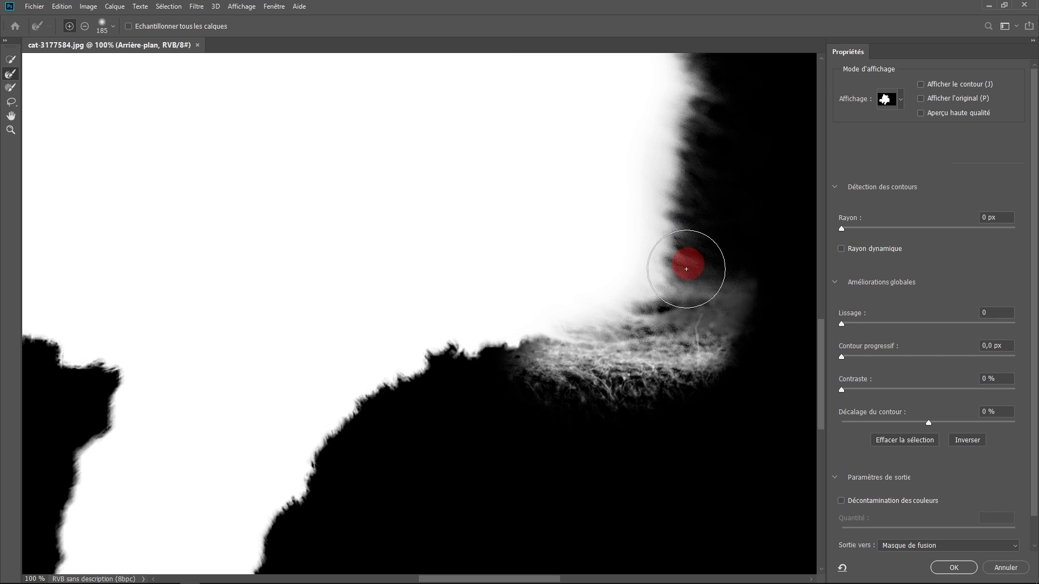
mouse_move(684, 262)
left_mouse_down()
mouse_move(598, 346)
mouse_move(863, 136)
left_mouse_up()
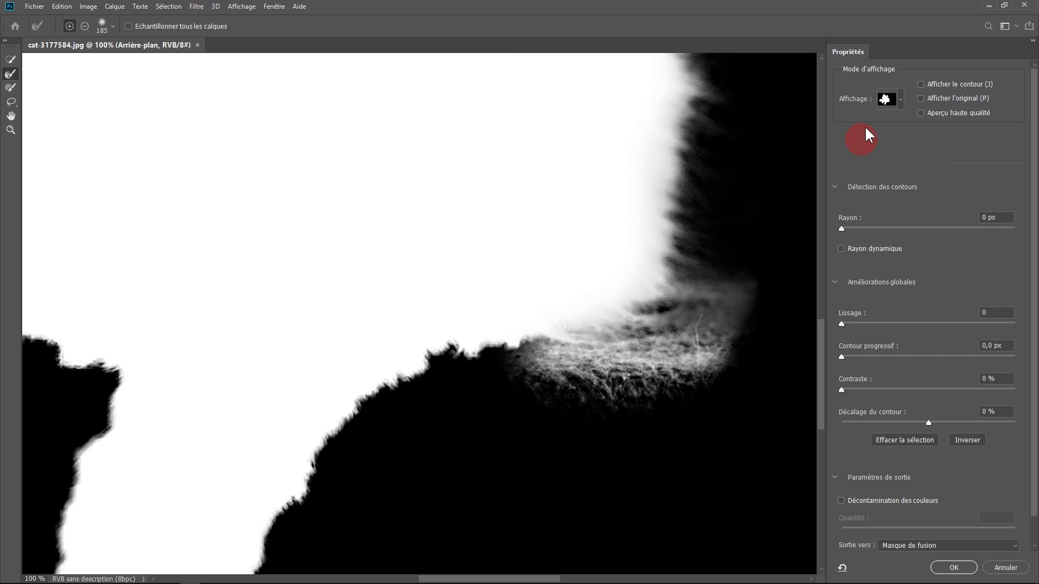
Check the cutout in Incrustation view with the overlay opacity at 57 %, and return to the Noir et blanc view
left_click(899, 99)
left_click(826, 172)
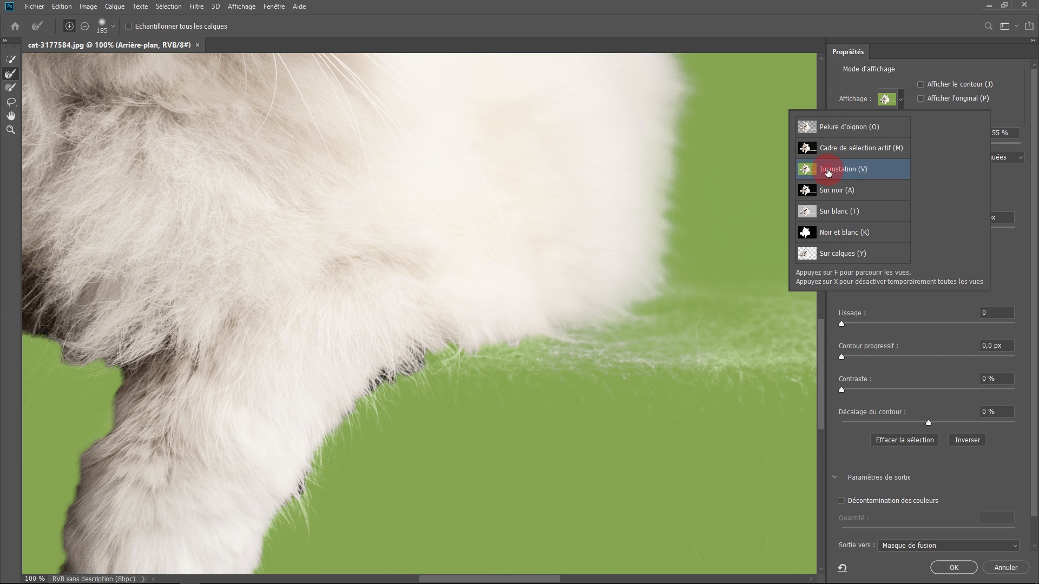
left_click_drag(846, 155, 944, 155)
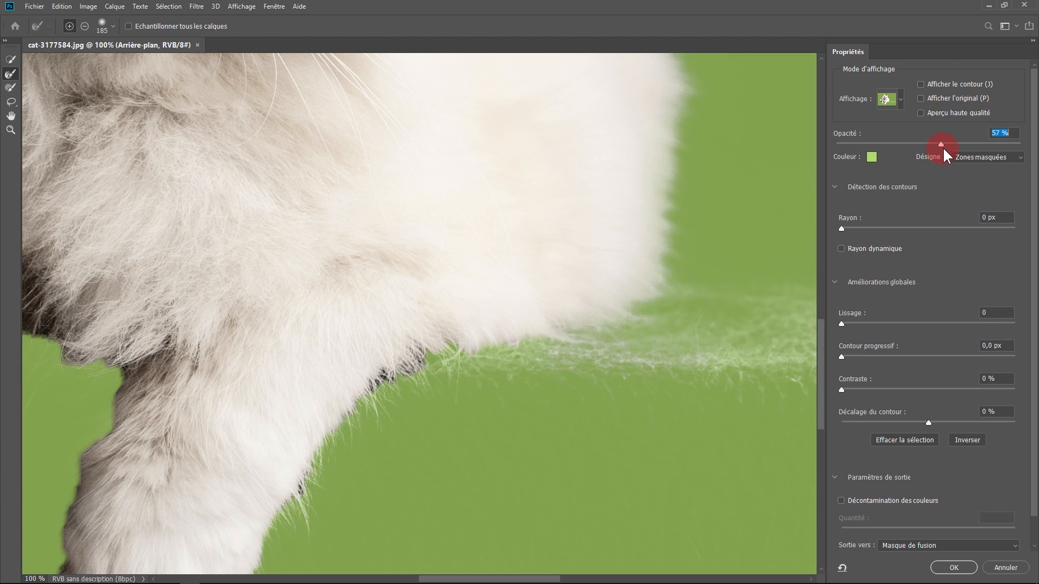
left_click(898, 96)
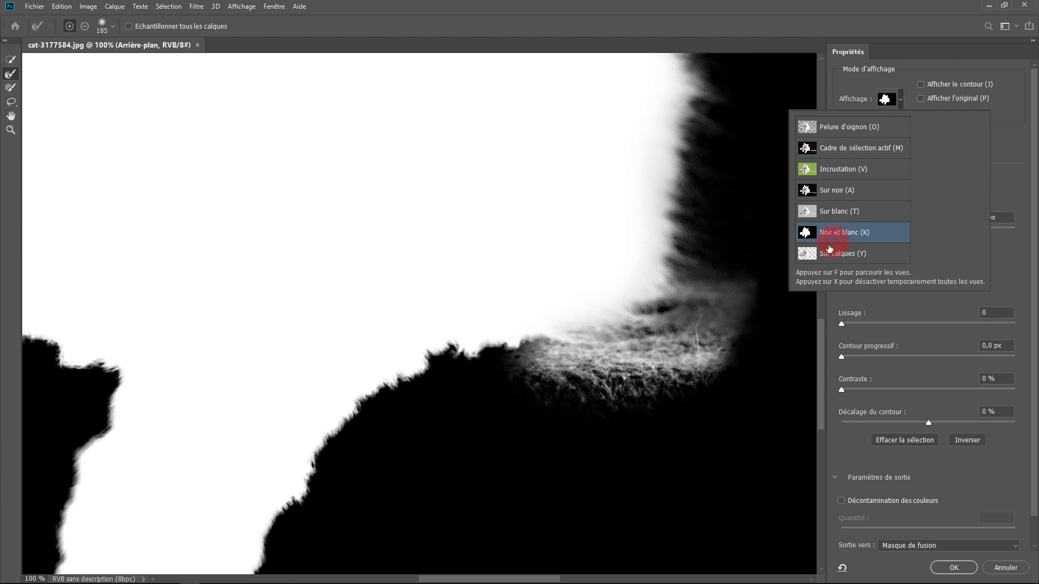
Refine the fur edge with the edge refinement brush along the belly, down the front legs and around the paws
mouse_move(521, 363)
left_mouse_down()
mouse_move(421, 392)
mouse_move(356, 464)
left_mouse_up()
left_click_drag(419, 406, 436, 370)
mouse_move(304, 457)
left_mouse_down()
mouse_move(242, 315)
mouse_move(323, 230)
mouse_move(254, 216)
mouse_move(215, 337)
mouse_move(141, 379)
left_mouse_up()
mouse_move(141, 379)
left_mouse_down()
mouse_move(304, 364)
mouse_move(141, 167)
left_mouse_up()
mouse_move(142, 167)
left_mouse_down()
mouse_move(265, 255)
mouse_move(65, 201)
left_mouse_up()
left_click_drag(65, 200, 273, 323)
left_click_drag(273, 324, 193, 267)
scroll(243, 263, "right", 8)
scroll(292, 259, "down", 4)
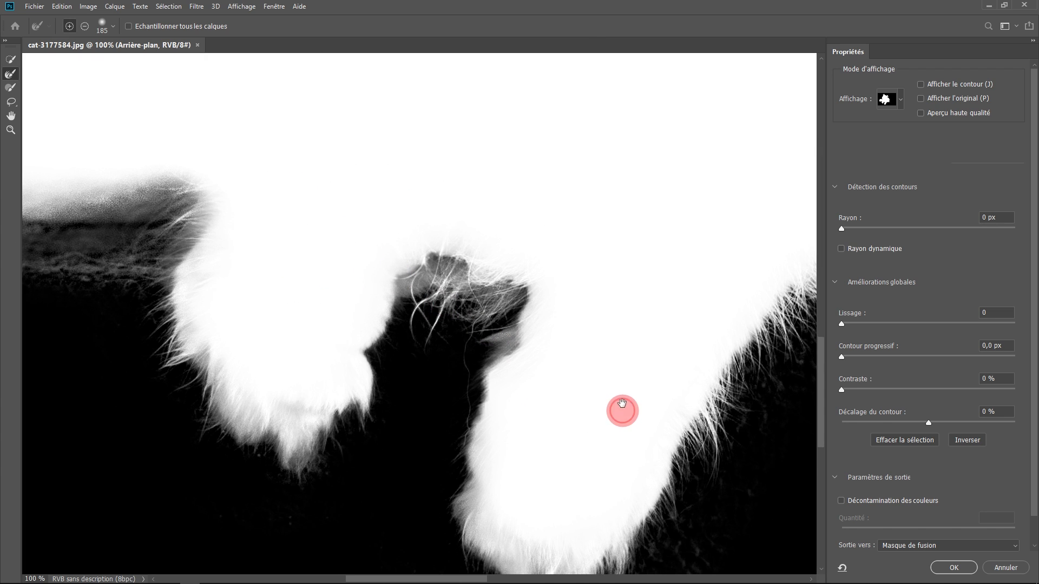
left_click_drag(622, 409, 596, 280)
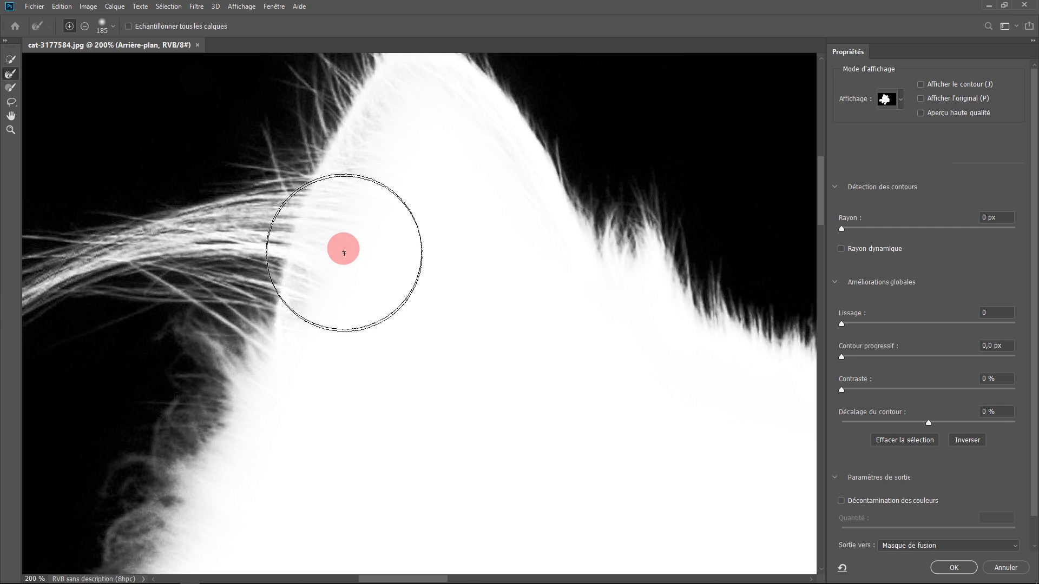
Reduce the refinement brush to 49 px and touch up the fine hairs at the edge of the left ear
left_click_drag(344, 265, 278, 311)
mouse_move(382, 183)
left_mouse_down()
mouse_move(362, 177)
mouse_move(352, 188)
left_mouse_up()
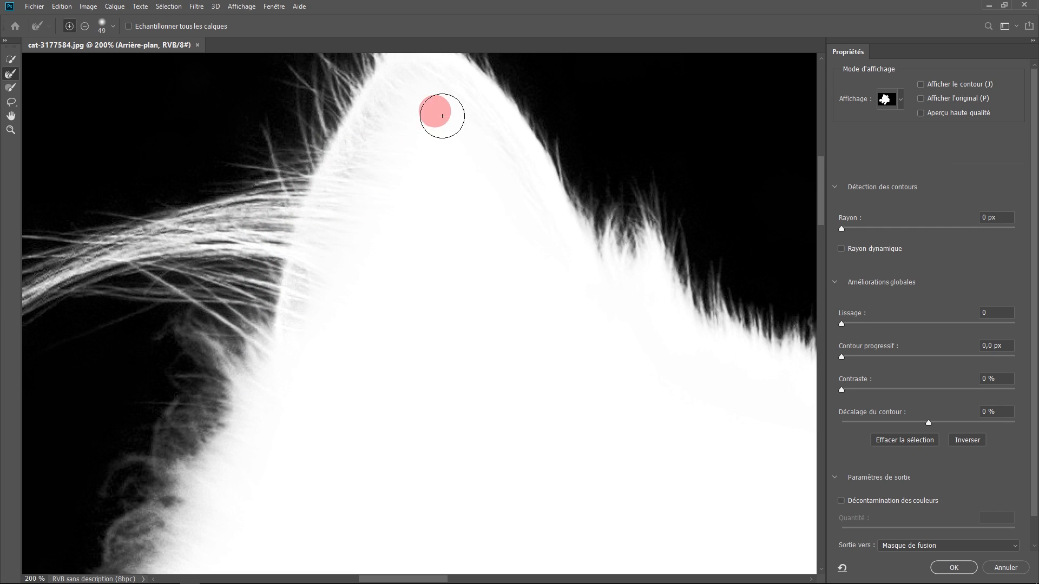
left_click_drag(519, 290, 368, 211)
left_click(367, 212, "alt")
left_click(368, 212, "alt")
left_click_drag(325, 405, 540, 292)
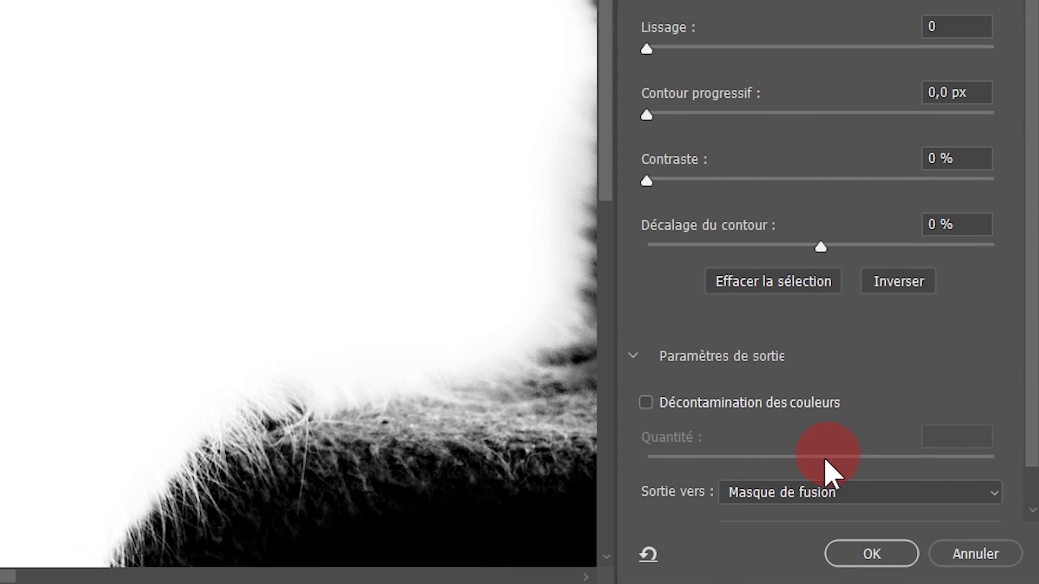
Output the refined selection as a layer mask (Masque de fusion) and apply it
left_click(757, 493)
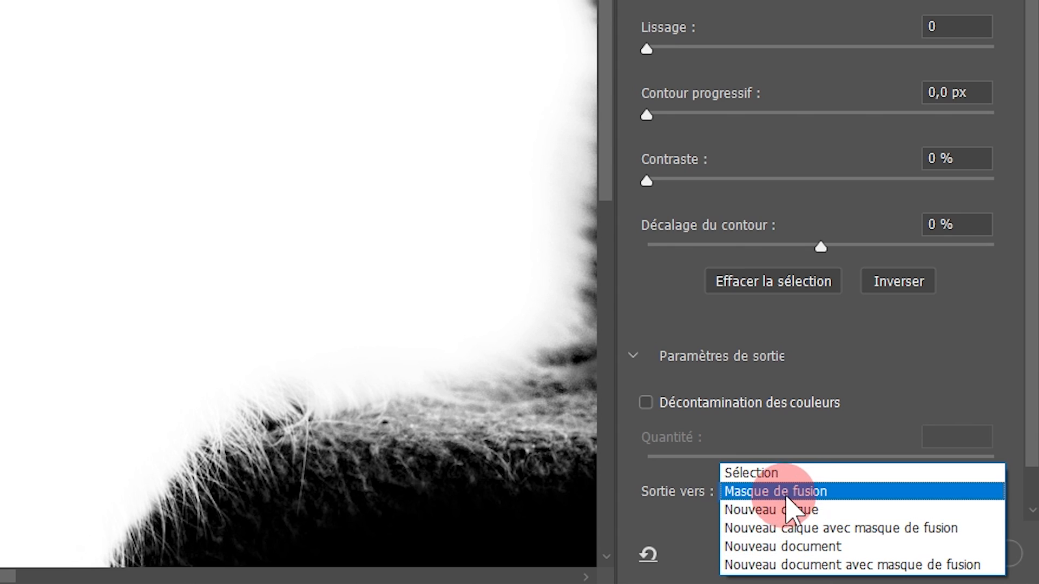
left_click(792, 492)
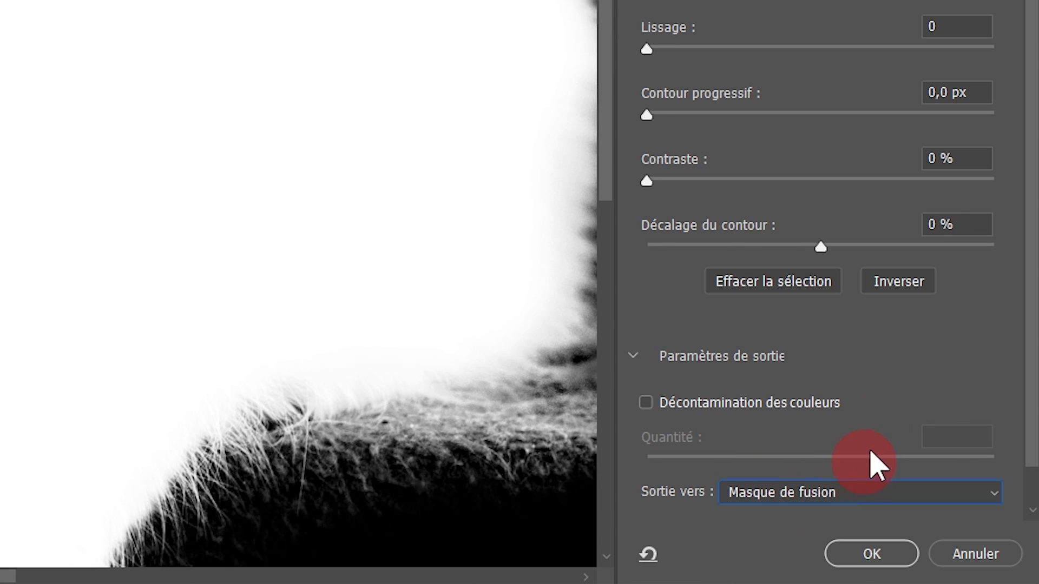
left_click(871, 554)
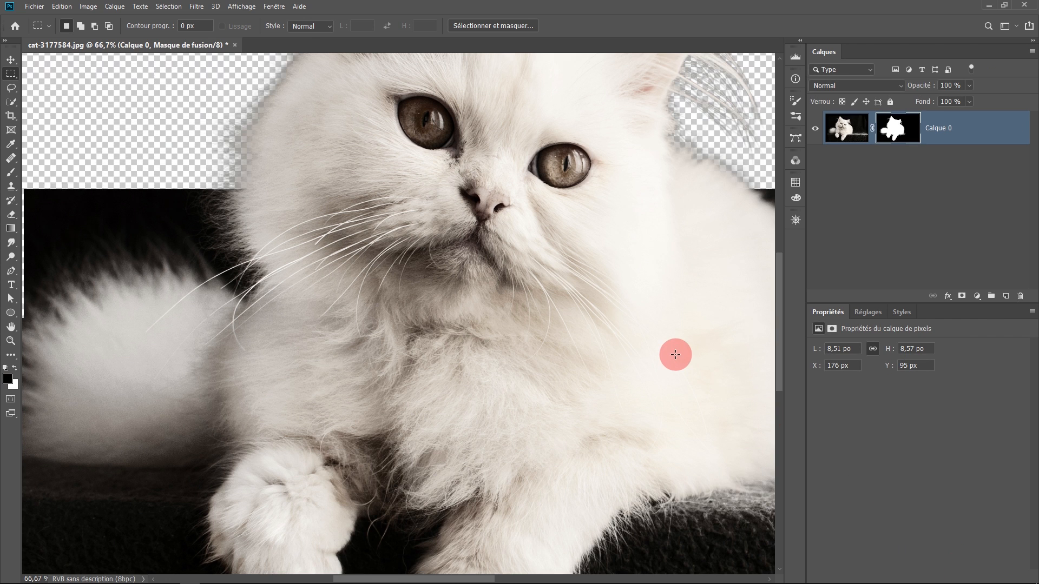
Add a solid colour fill layer in coral #ff7676 and place it beneath the masked cat layer
left_click(294, 110, "alt")
left_click_drag(239, 103, 61, 88)
left_click_drag(550, 335, 504, 344)
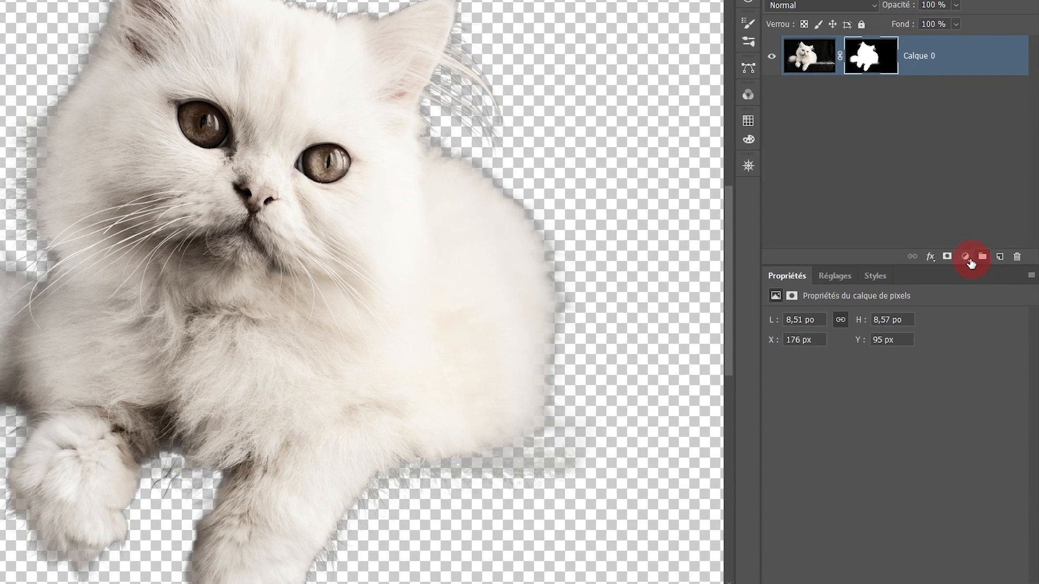
left_click(976, 296)
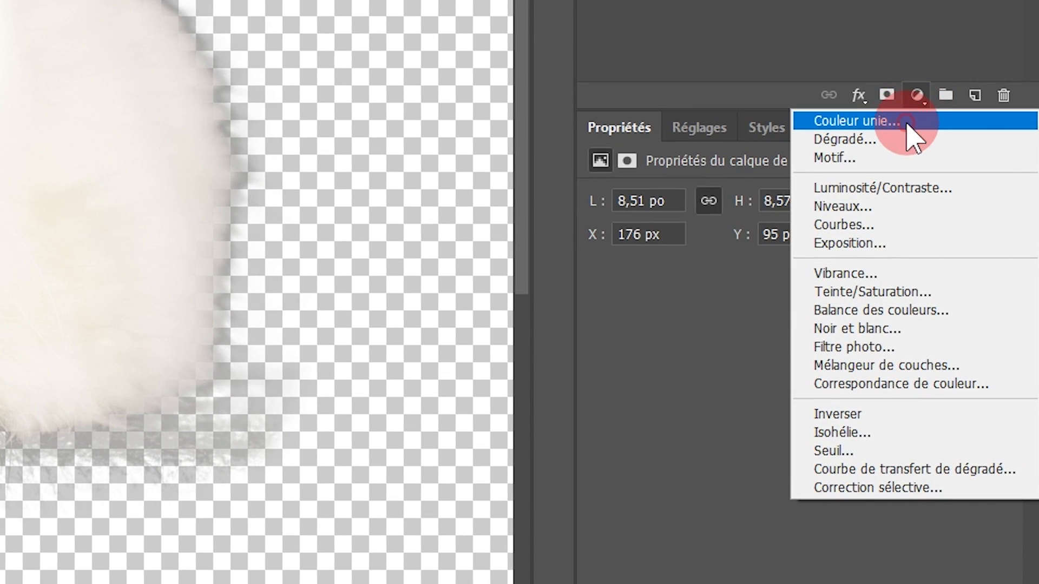
left_click(907, 123)
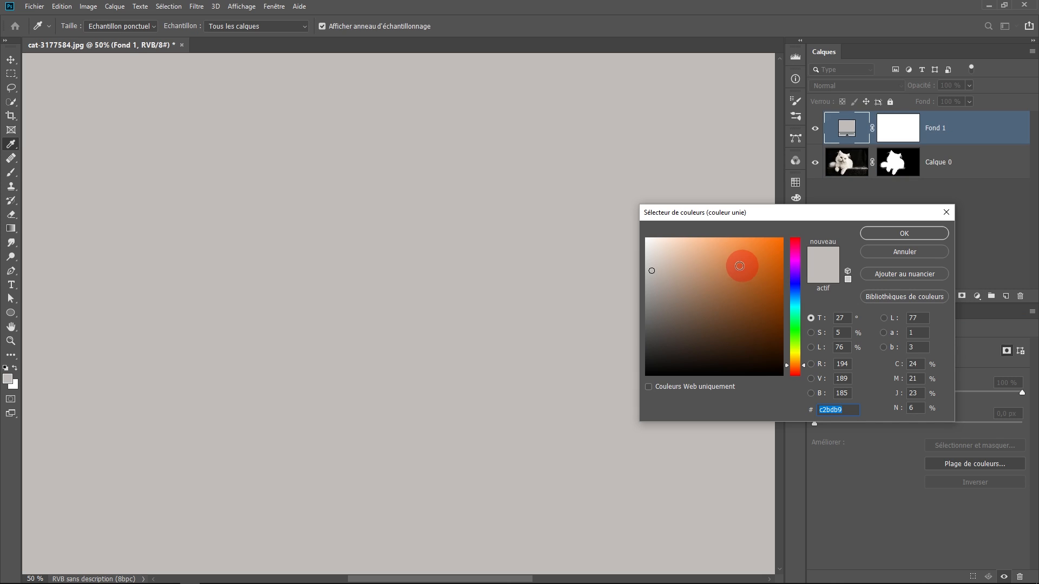
left_click_drag(739, 266, 735, 244)
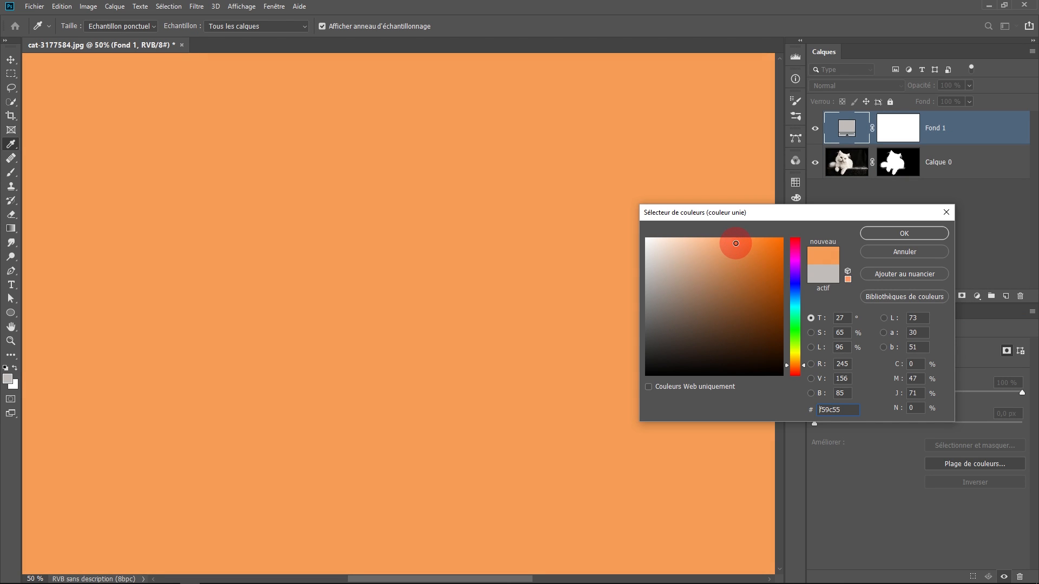
left_click_drag(797, 313, 794, 235)
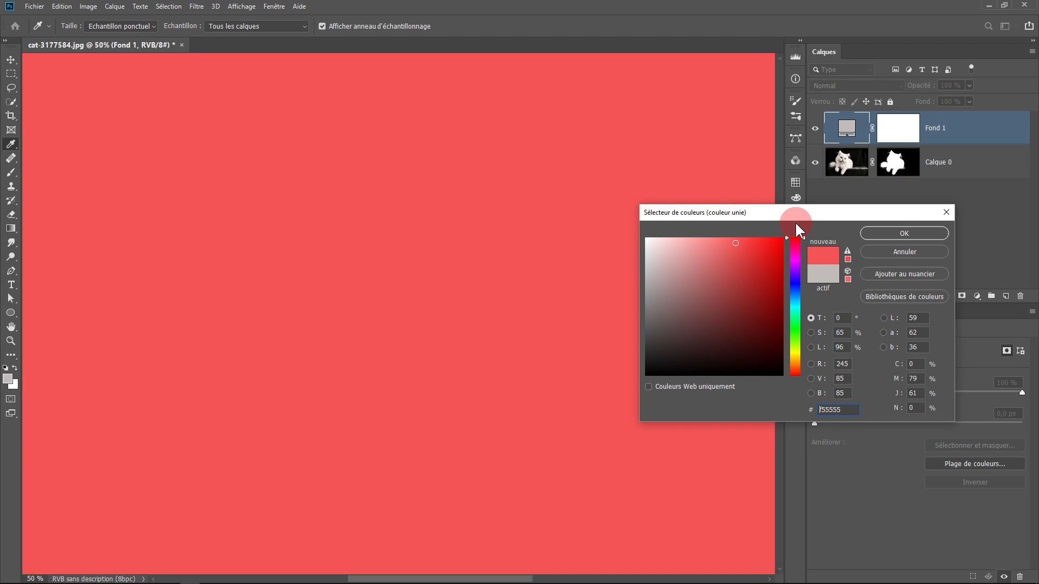
left_click(738, 245)
left_click_drag(733, 240, 722, 235)
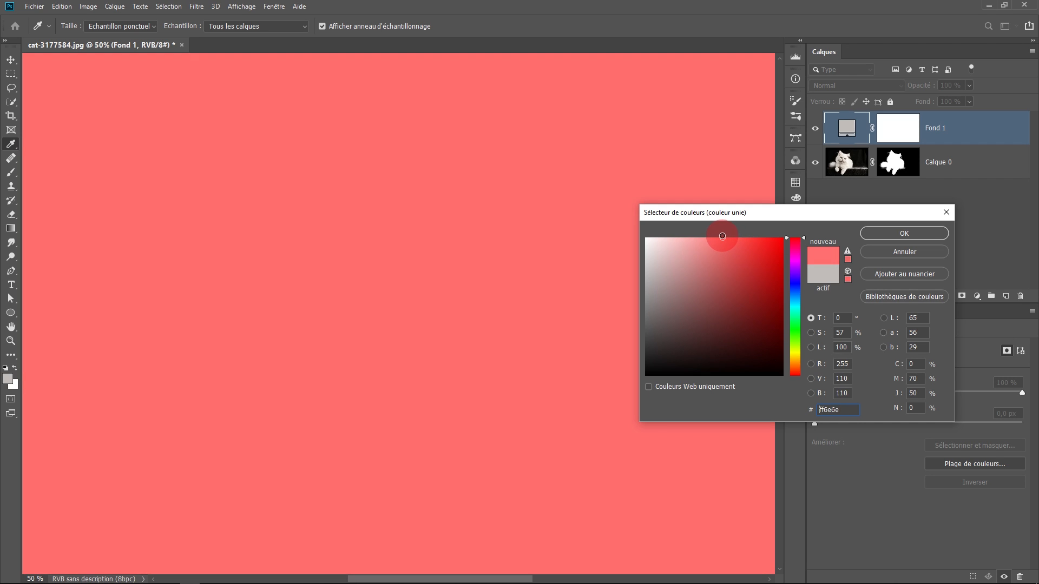
left_click(922, 234)
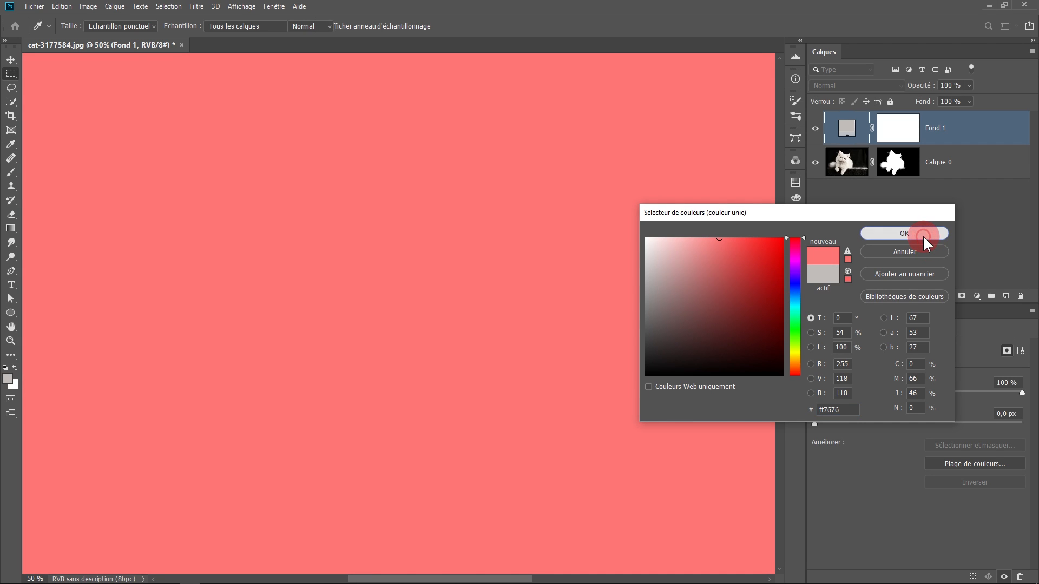
left_click_drag(954, 129, 954, 190)
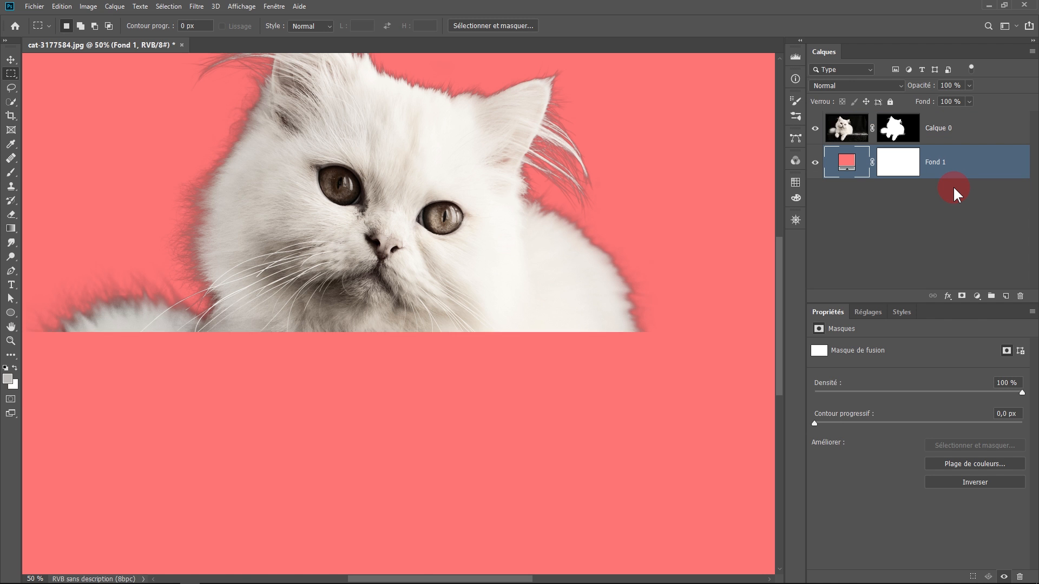
Examine the cutout's fur edges around the face, tail and right ear against the coral background
left_click_drag(549, 184, 598, 249)
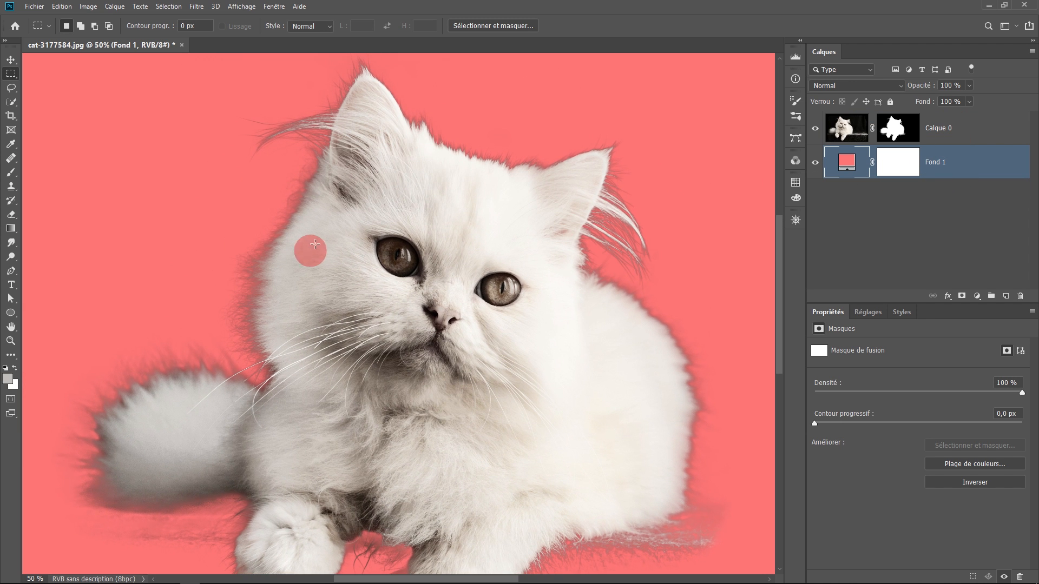
scroll(306, 243, "up", 2)
left_click_drag(305, 243, 294, 381)
left_click_drag(241, 334, 347, 153)
left_click_drag(282, 366, 411, 206)
left_click_drag(190, 285, 234, 124)
mouse_move(471, 276)
left_mouse_down()
mouse_move(450, 254)
mouse_move(167, 213)
mouse_move(460, 289)
left_mouse_up()
scroll(546, 188, "up", 2)
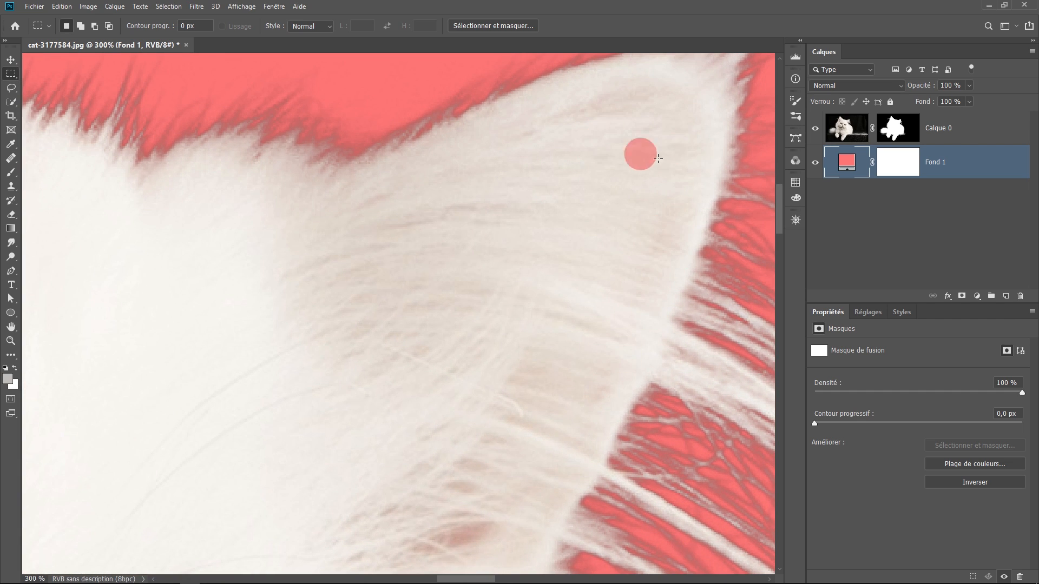
Select the layer mask of Calque 0 and display it alone on the canvas
left_click(900, 132)
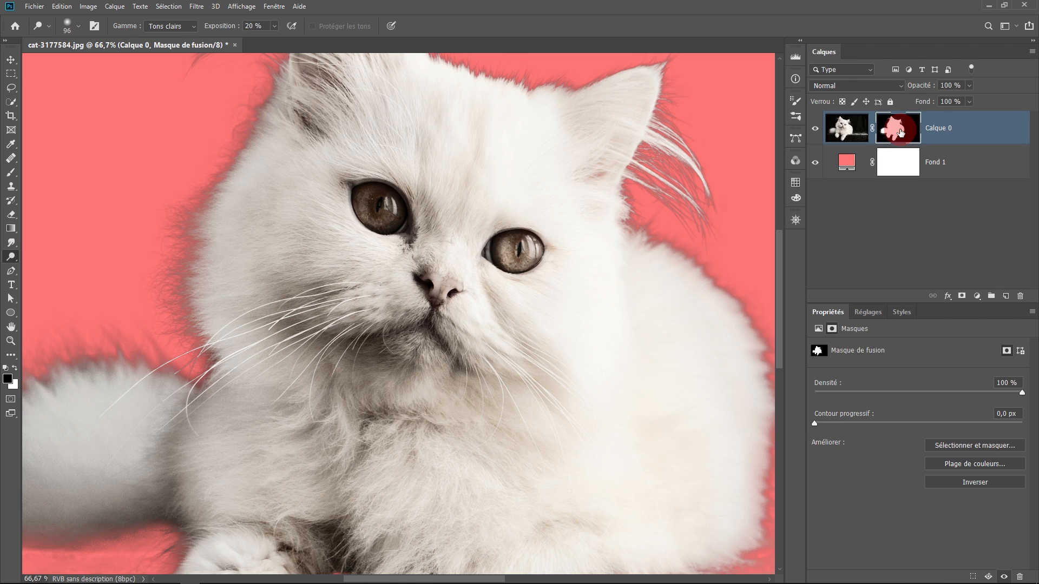
left_click(899, 132, "alt")
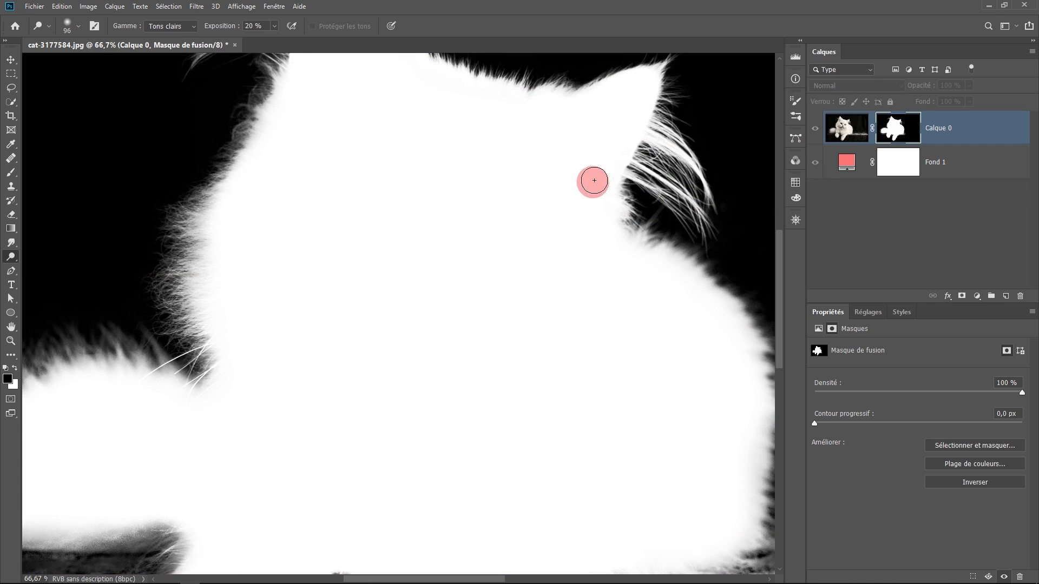
left_click(898, 133)
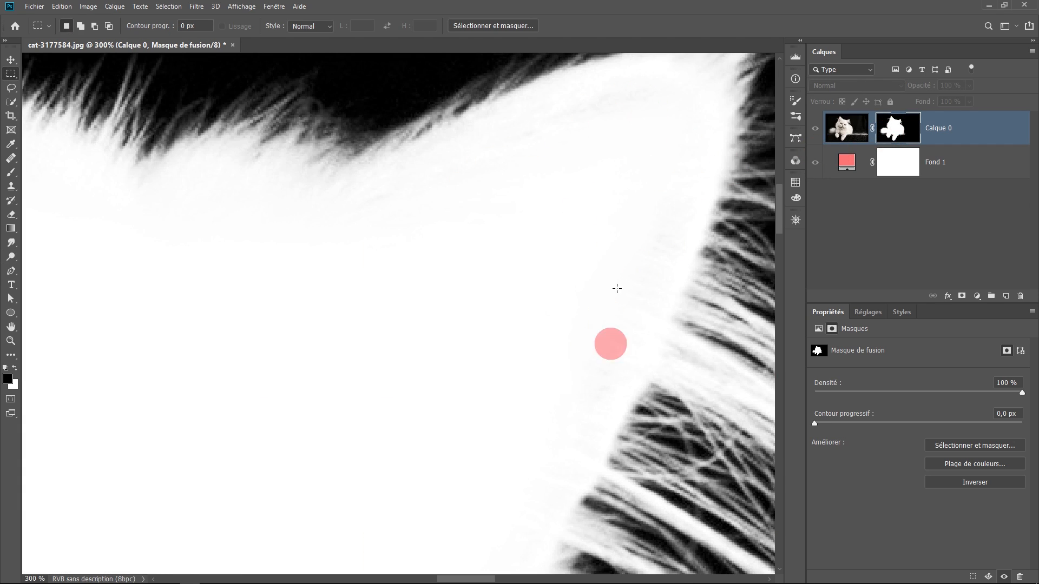
Choose the Dodge tool (Outil Densité -) with a 47 px brush at 0 % hardness
left_click(11, 258)
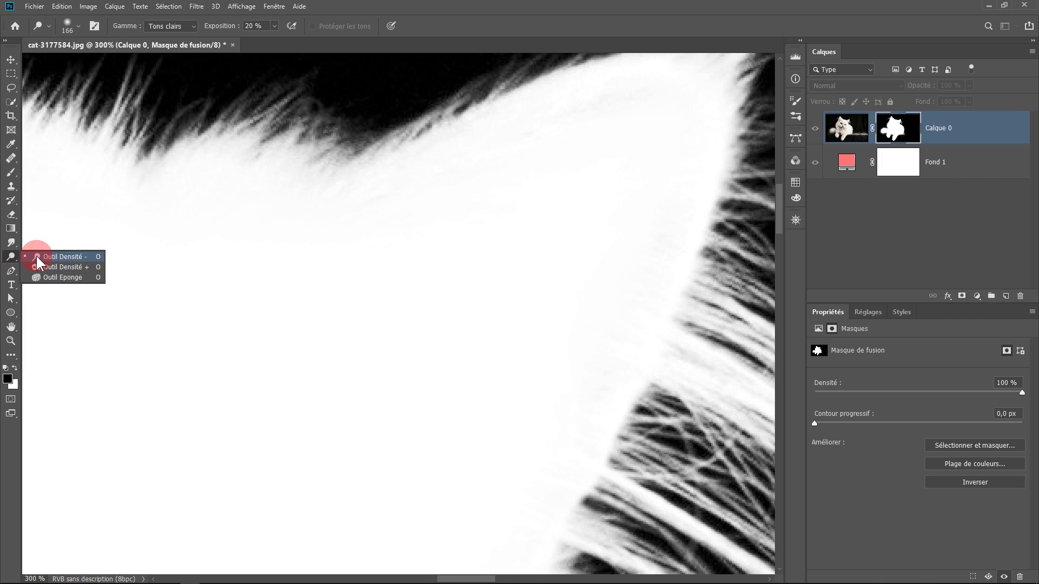
left_click(48, 255)
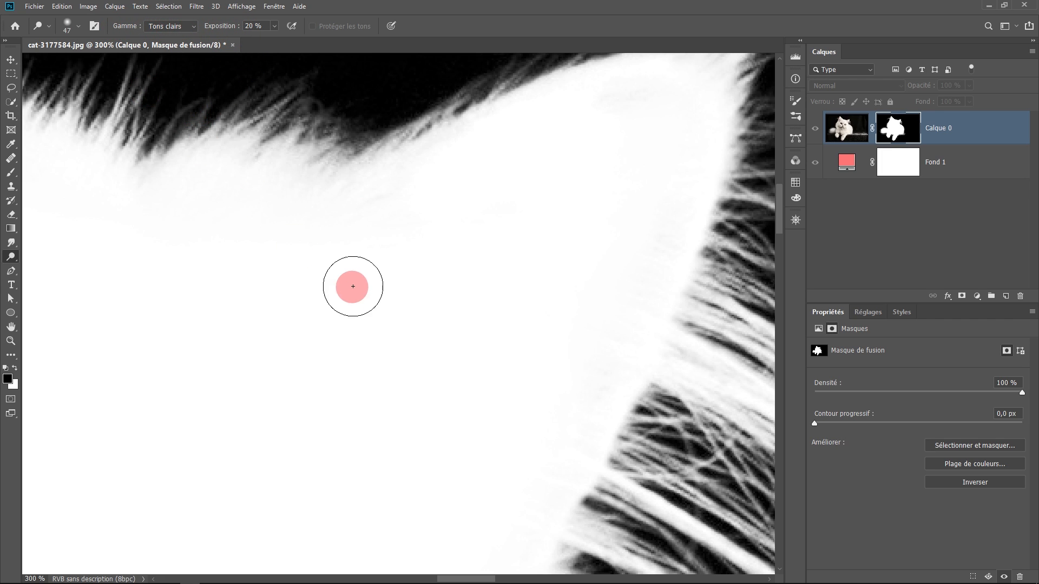
right_click(357, 289)
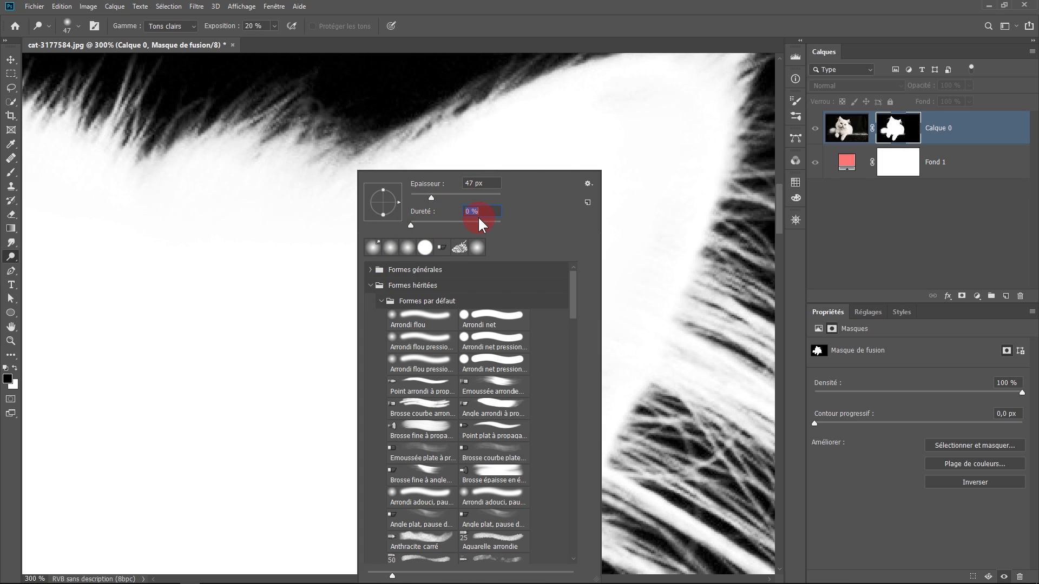
key("Return")
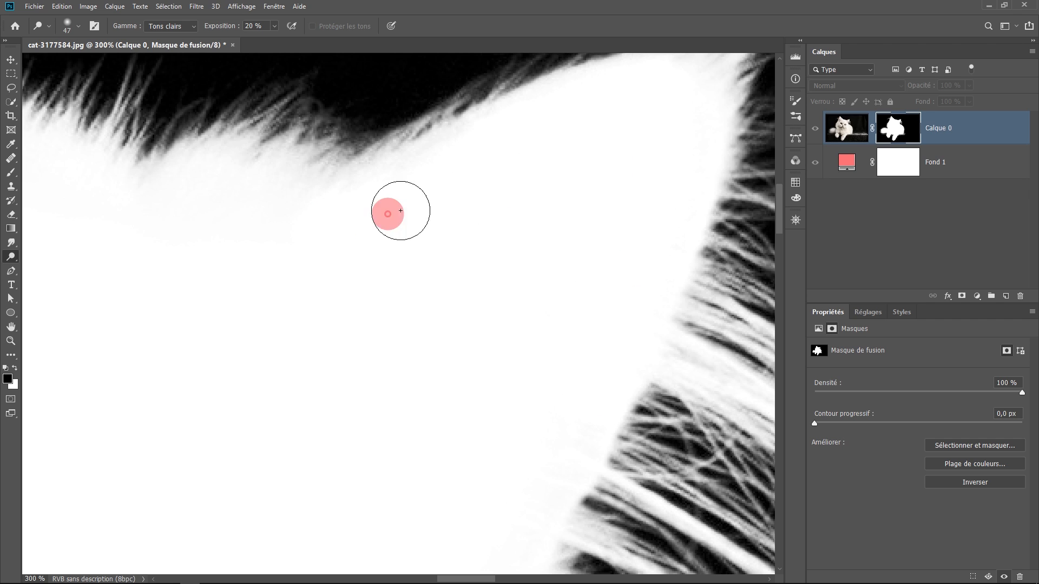
Dodge the mask's greyish areas just inside the cat's outline, from the right ear around to the gap between the front legs
scroll(527, 205, "up", 3)
scroll(512, 234, "right", 3)
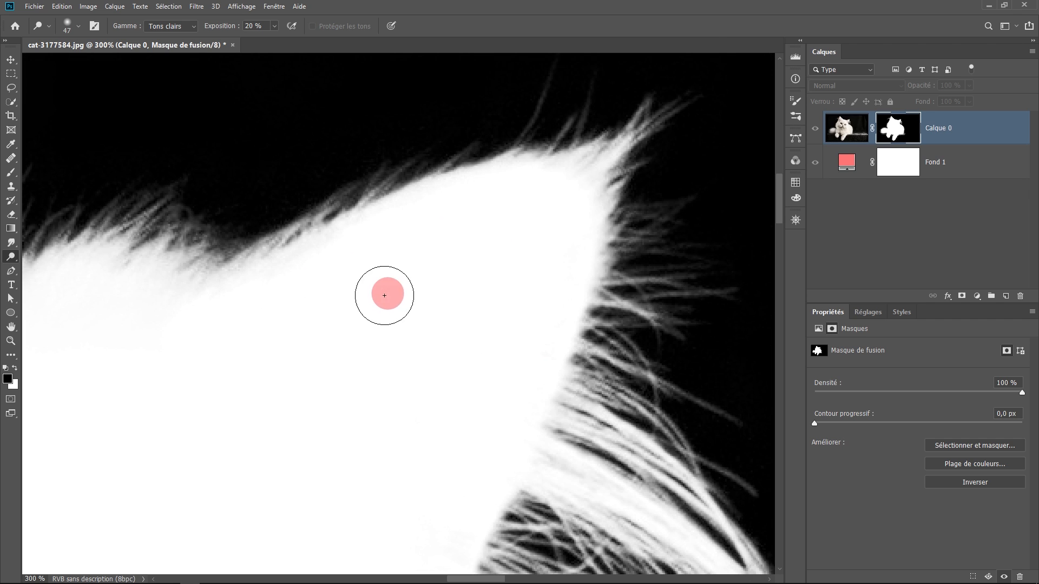
mouse_move(427, 304)
left_mouse_down()
mouse_move(483, 259)
mouse_move(585, 326)
left_mouse_up()
mouse_move(285, 259)
left_mouse_down()
mouse_move(510, 288)
mouse_move(422, 391)
mouse_move(412, 485)
mouse_move(424, 478)
left_mouse_up()
left_click_drag(419, 209, 443, 281)
mouse_move(439, 228)
left_mouse_down()
mouse_move(380, 154)
mouse_move(357, 158)
mouse_move(306, 241)
mouse_move(317, 192)
mouse_move(231, 369)
mouse_move(285, 257)
mouse_move(256, 325)
mouse_move(270, 281)
mouse_move(276, 365)
mouse_move(265, 405)
mouse_move(283, 362)
mouse_move(282, 288)
mouse_move(218, 471)
mouse_move(247, 352)
mouse_move(229, 448)
mouse_move(292, 400)
mouse_move(317, 334)
mouse_move(278, 248)
mouse_move(259, 305)
mouse_move(248, 418)
mouse_move(269, 332)
mouse_move(244, 398)
mouse_move(257, 333)
mouse_move(233, 389)
mouse_move(268, 291)
mouse_move(248, 428)
mouse_move(339, 296)
mouse_move(269, 464)
left_mouse_up()
left_click_drag(289, 420, 381, 274)
key("ctrl+minus")
left_click_drag(378, 384, 446, 275)
left_click_drag(417, 348, 501, 243)
left_click_drag(475, 339, 211, 190)
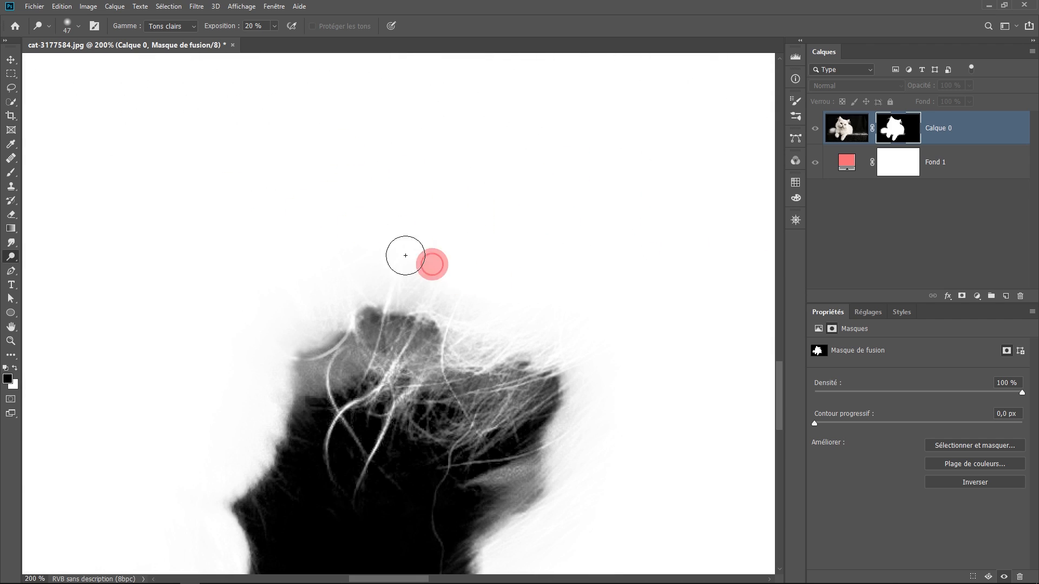
Enlarge the Dodge brush to 96 px and whiten the grey mask areas above the gap between the front legs
left_click_drag(476, 250, 503, 252)
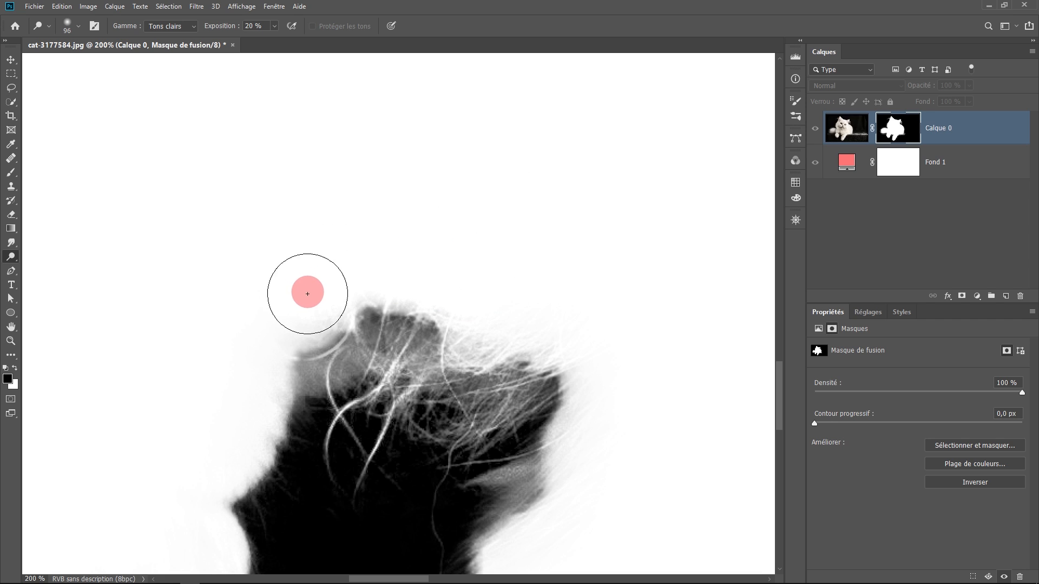
mouse_move(301, 309)
left_mouse_down()
mouse_move(514, 234)
mouse_move(498, 320)
mouse_move(439, 276)
mouse_move(293, 288)
mouse_move(304, 113)
left_mouse_up()
left_click_drag(533, 357, 530, 187)
left_click_drag(348, 284, 585, 369)
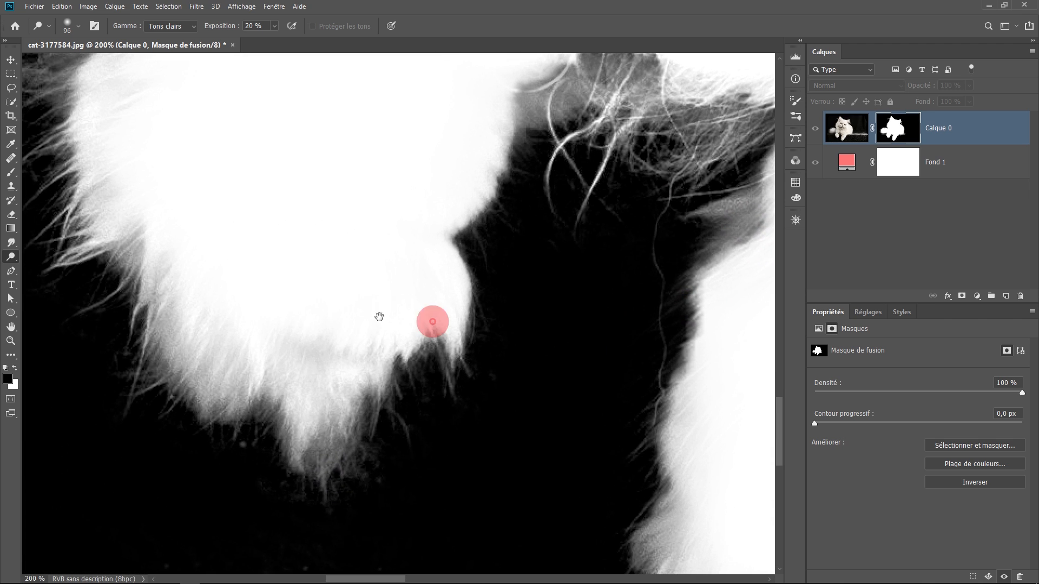
Dodge the grey areas of the mask inside the left front paw
mouse_move(314, 346)
left_mouse_down()
mouse_move(284, 349)
mouse_move(261, 333)
mouse_move(220, 345)
mouse_move(170, 120)
mouse_move(222, 231)
left_mouse_up()
left_click_drag(204, 190, 192, 194)
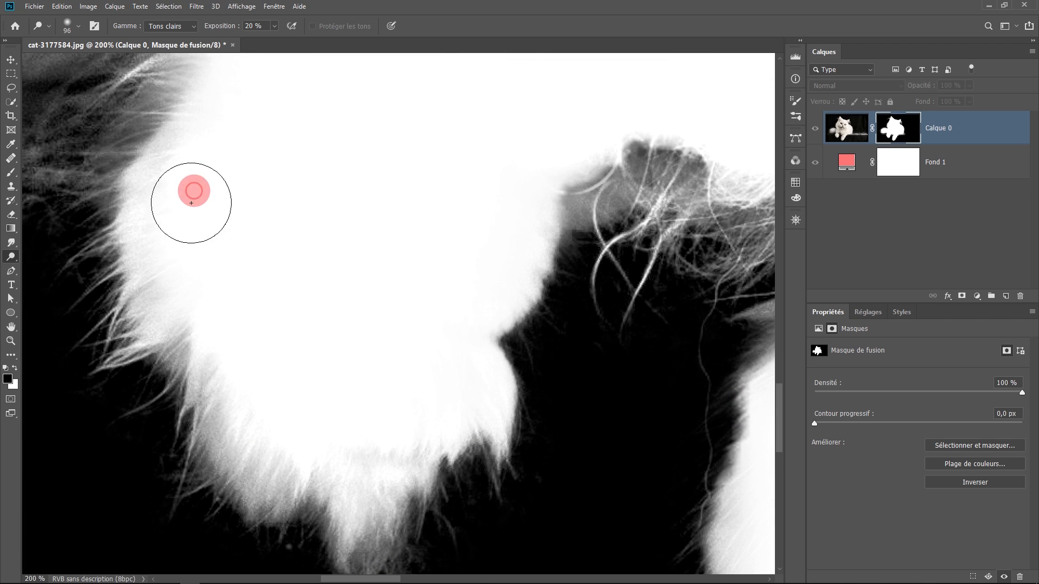
left_click_drag(255, 299, 153, 174)
Dodge the grey areas of the mask inside the right front leg and up to the belly edge
left_click_drag(649, 379, 392, 261)
left_click_drag(475, 479, 456, 475)
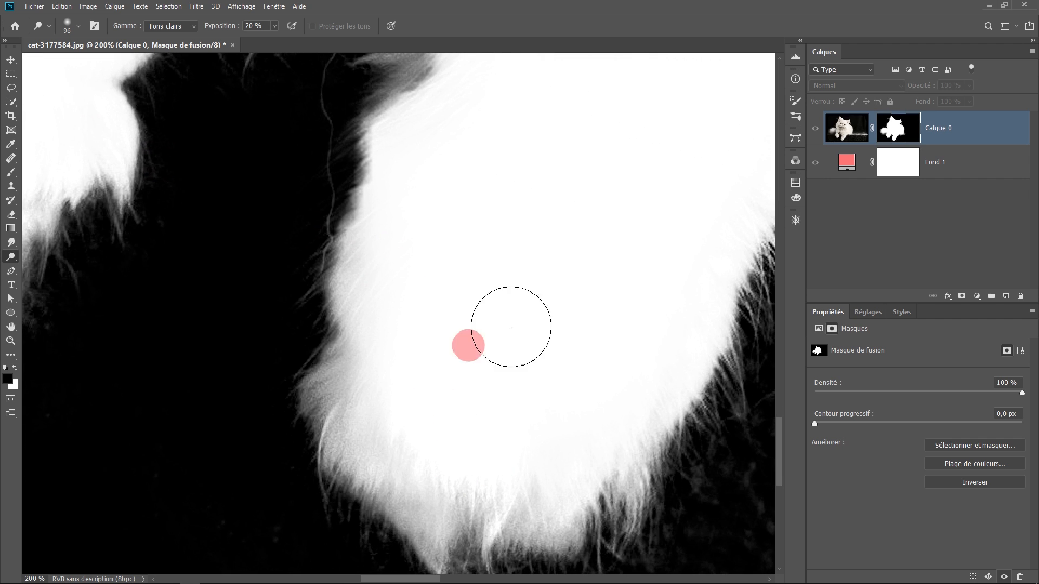
left_click_drag(504, 323, 260, 401)
left_click_drag(455, 258, 269, 424)
mouse_move(266, 474)
left_mouse_down()
mouse_move(305, 427)
mouse_move(368, 276)
mouse_move(227, 394)
mouse_move(204, 335)
left_mouse_up()
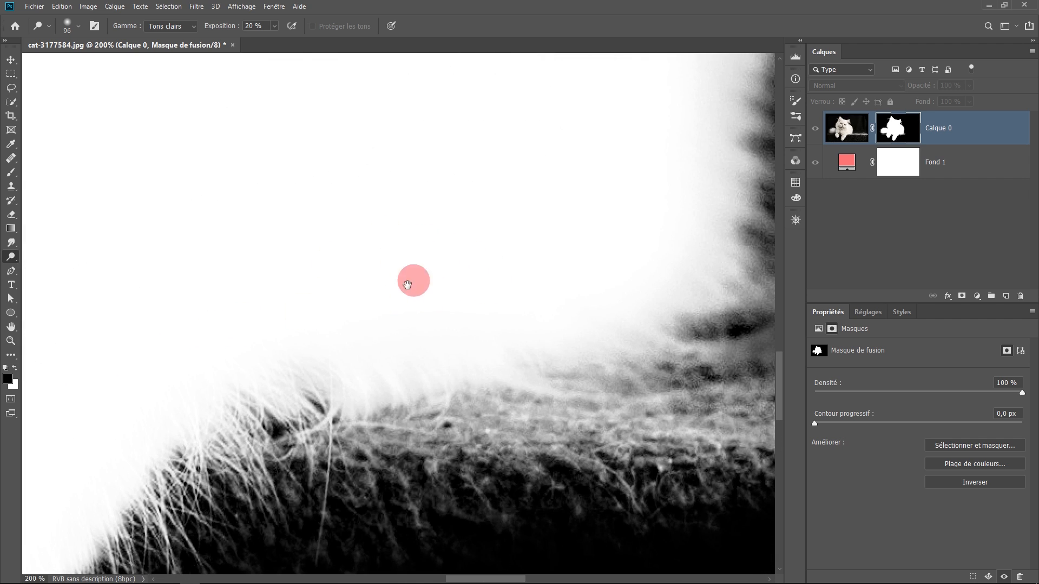
left_click(400, 232, "alt")
left_click(414, 249, "alt")
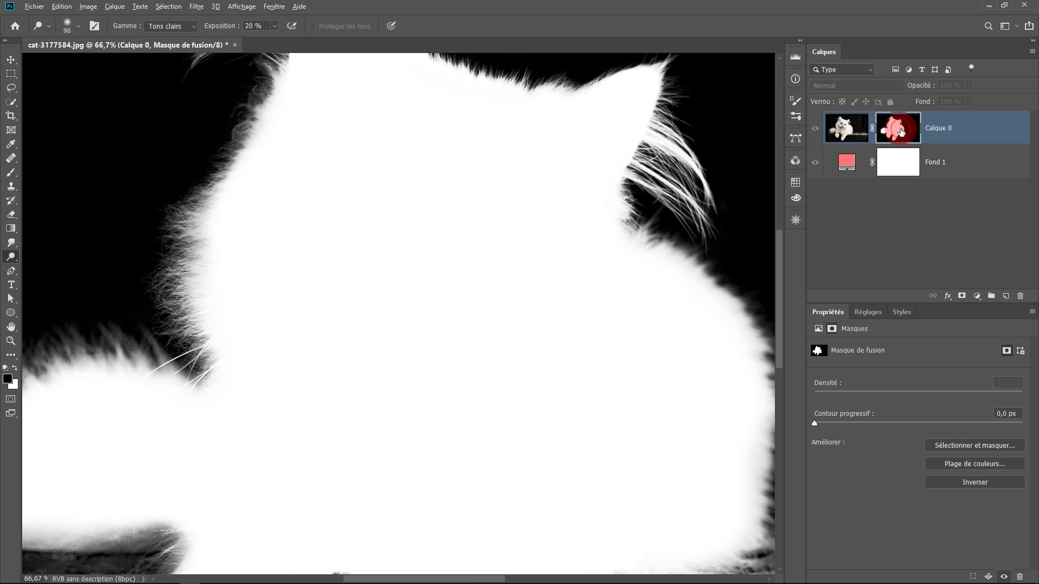
Return from the mask view to the composite and examine the fur edges around the head and ear
left_click(900, 131, "alt")
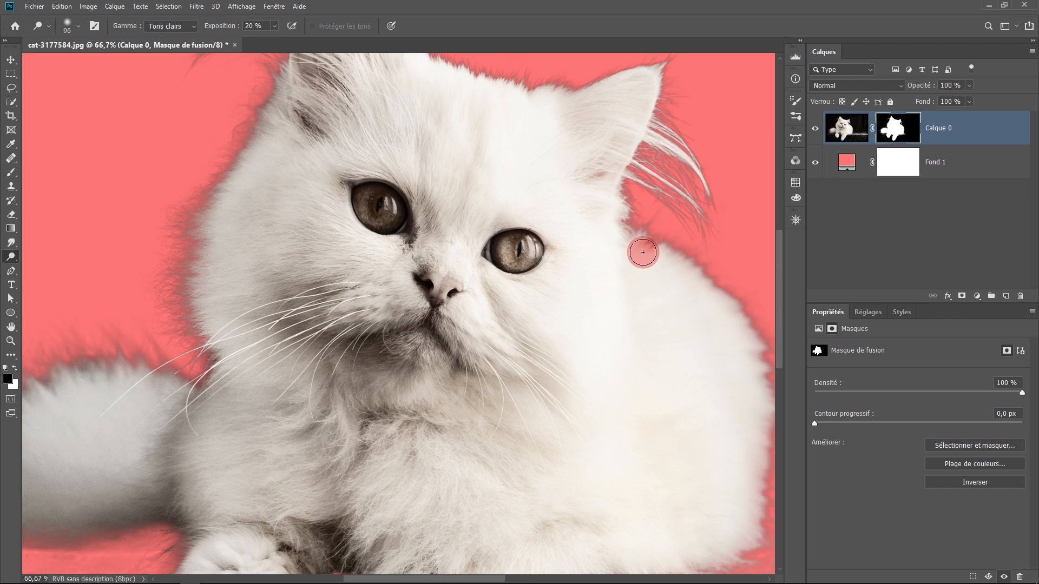
left_click_drag(642, 252, 557, 336)
left_click(578, 188, "ctrl")
left_click(577, 188, "ctrl")
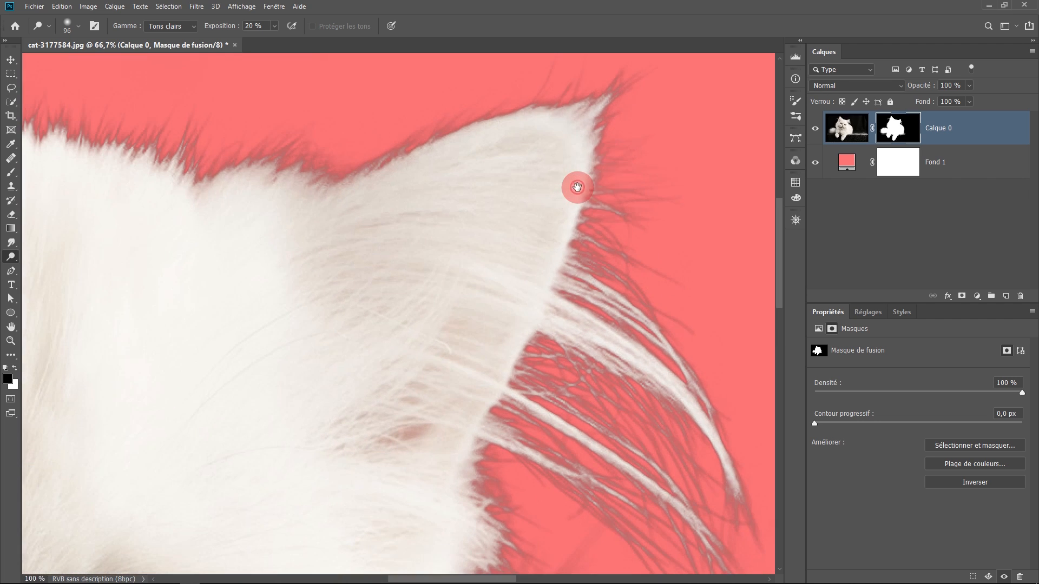
left_click_drag(431, 279, 488, 249)
left_click(552, 306, "ctrl+alt")
left_click(551, 307, "ctrl+alt")
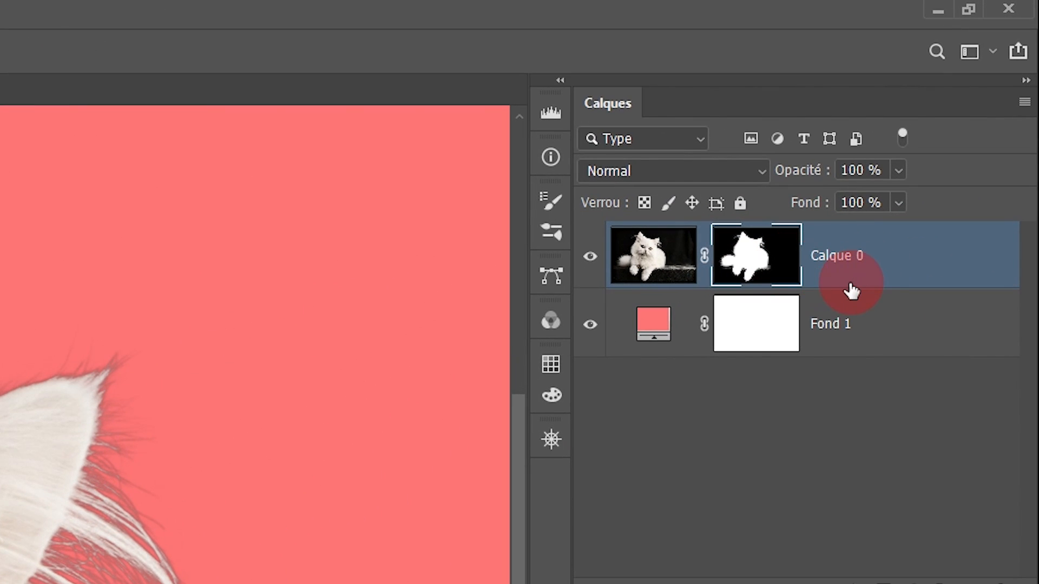
Rename the masked cat layer as Chat and duplicate it
double_click(853, 260)
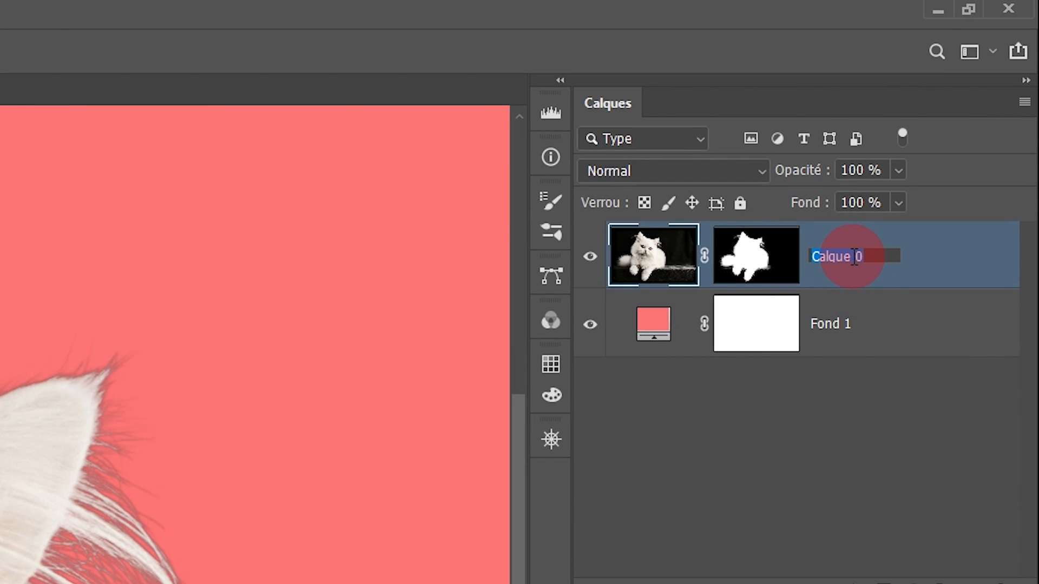
type("Chat")
key("Return")
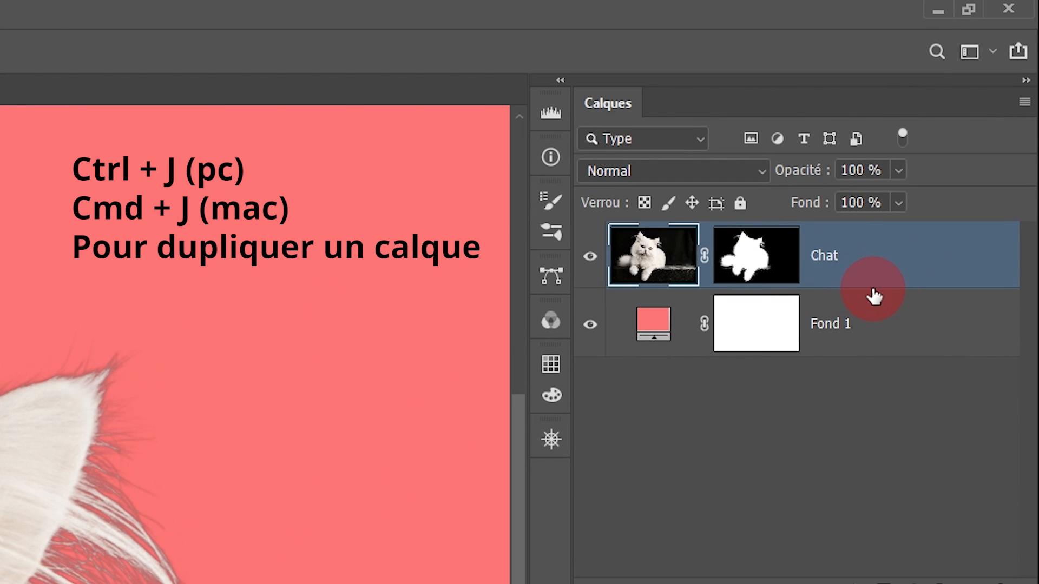
key("ctrl+j")
Apply the layer mask on Chat copie and clip that layer to the Chat layer
left_click(746, 260)
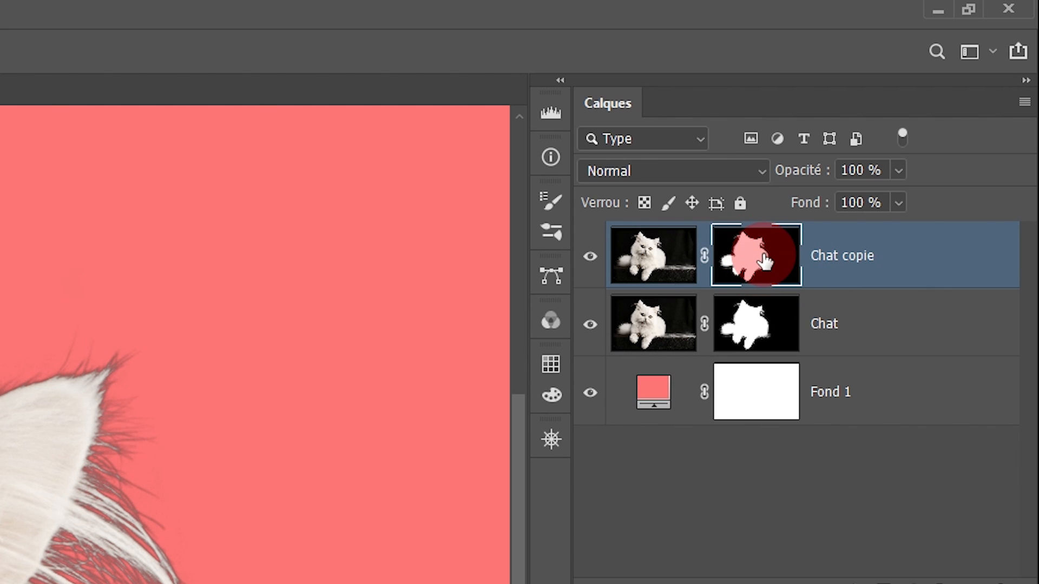
right_click(764, 261)
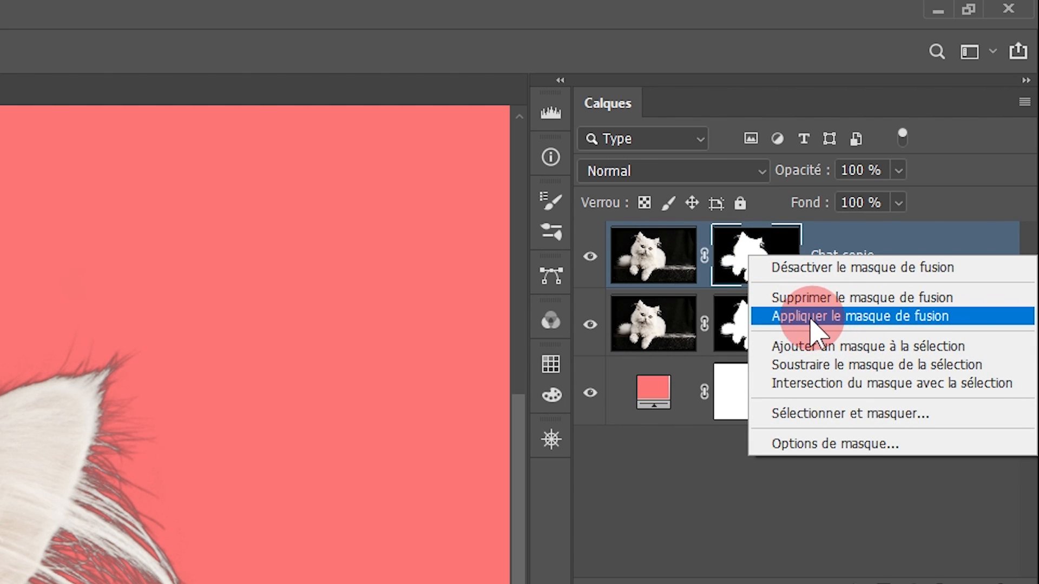
left_click(914, 324)
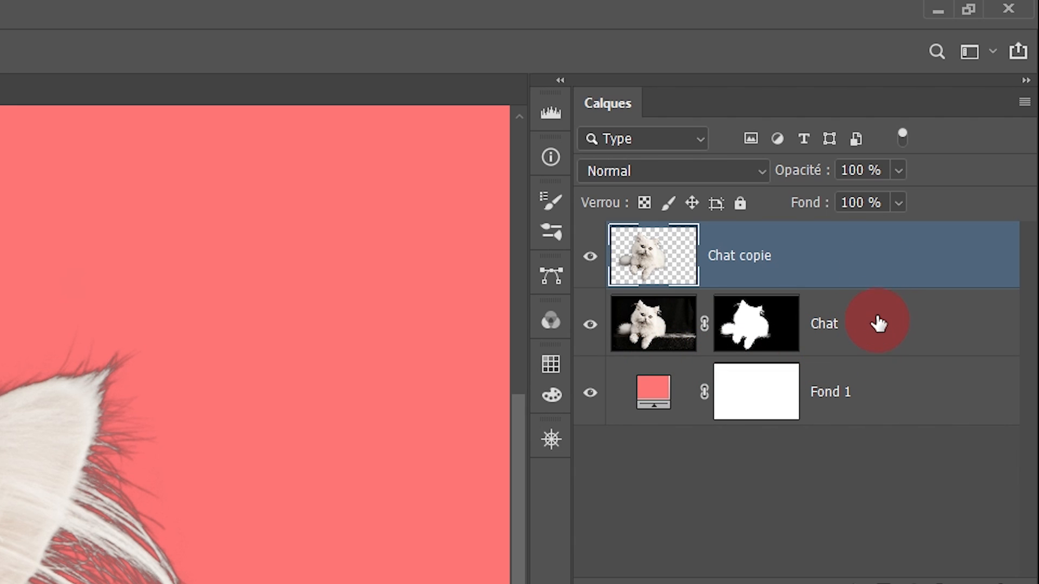
left_click(877, 285, "alt")
left_click(877, 285, "alt")
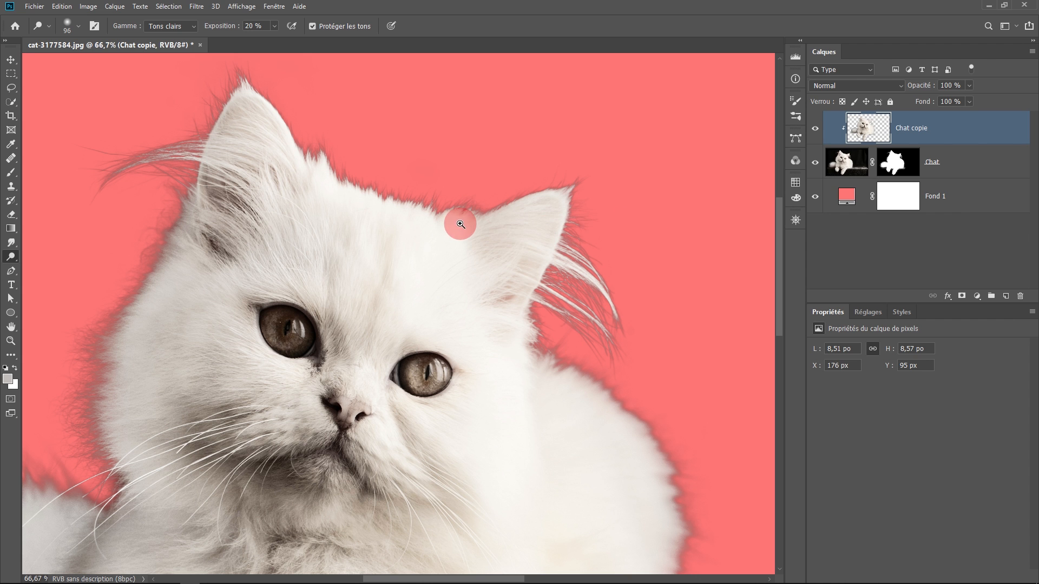
Smudge the dark fur fringe along the top of the head outward on Chat copie, with the Smudge intensity at 25 %
left_click(460, 223, "ctrl")
left_click(460, 227, "ctrl")
left_click_drag(394, 221, 478, 305)
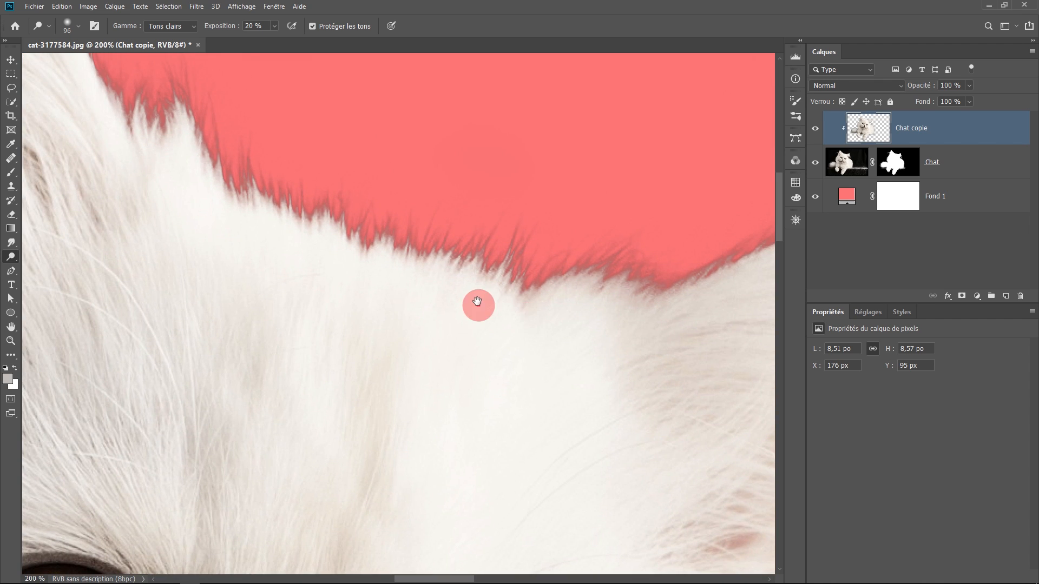
left_click(17, 243)
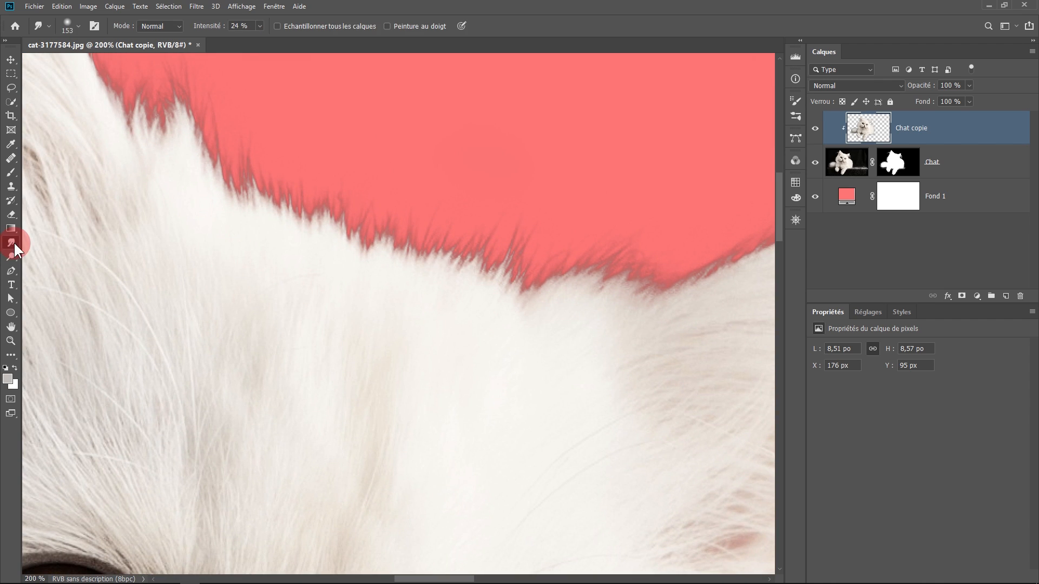
left_click_drag(253, 26, 209, 26)
mouse_move(461, 261)
left_mouse_down()
mouse_move(520, 128)
mouse_move(505, 308)
mouse_move(561, 151)
mouse_move(531, 321)
mouse_move(608, 188)
mouse_move(562, 312)
mouse_move(659, 170)
mouse_move(597, 291)
mouse_move(665, 165)
mouse_move(480, 289)
mouse_move(483, 196)
mouse_move(408, 239)
mouse_move(426, 142)
mouse_move(371, 256)
mouse_move(389, 85)
left_mouse_up()
mouse_move(378, 242)
left_mouse_down()
mouse_move(509, 302)
mouse_move(421, 245)
mouse_move(451, 264)
mouse_move(386, 261)
mouse_move(399, 77)
mouse_move(379, 246)
mouse_move(402, 78)
mouse_move(451, 251)
mouse_move(487, 302)
mouse_move(408, 280)
mouse_move(430, 124)
mouse_move(397, 240)
mouse_move(382, 75)
left_mouse_up()
left_click_drag(411, 220, 484, 319)
left_click_drag(396, 264, 362, 113)
mouse_move(388, 245)
left_mouse_down()
mouse_move(278, 111)
mouse_move(236, 97)
mouse_move(218, 259)
mouse_move(287, 222)
mouse_move(209, 96)
mouse_move(336, 255)
mouse_move(317, 213)
mouse_move(505, 220)
mouse_move(531, 199)
left_mouse_up()
mouse_move(292, 271)
left_mouse_down()
mouse_move(135, 360)
mouse_move(422, 251)
mouse_move(243, 301)
mouse_move(473, 268)
left_mouse_up()
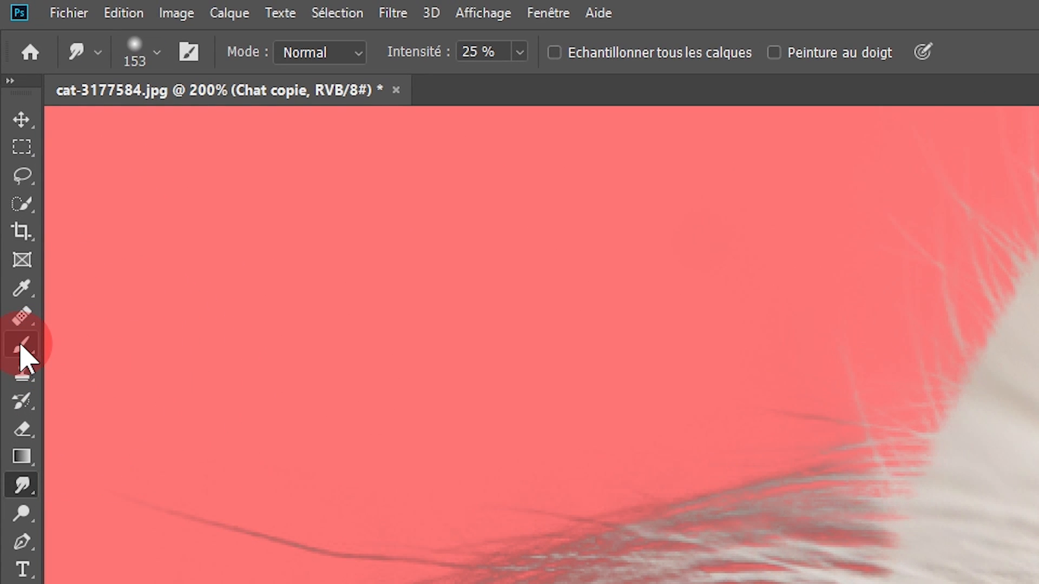
Paint the dark tuft hairs beside the ear with a sampled light fur colour, using the Brush at 100 % opacity
left_click(20, 348)
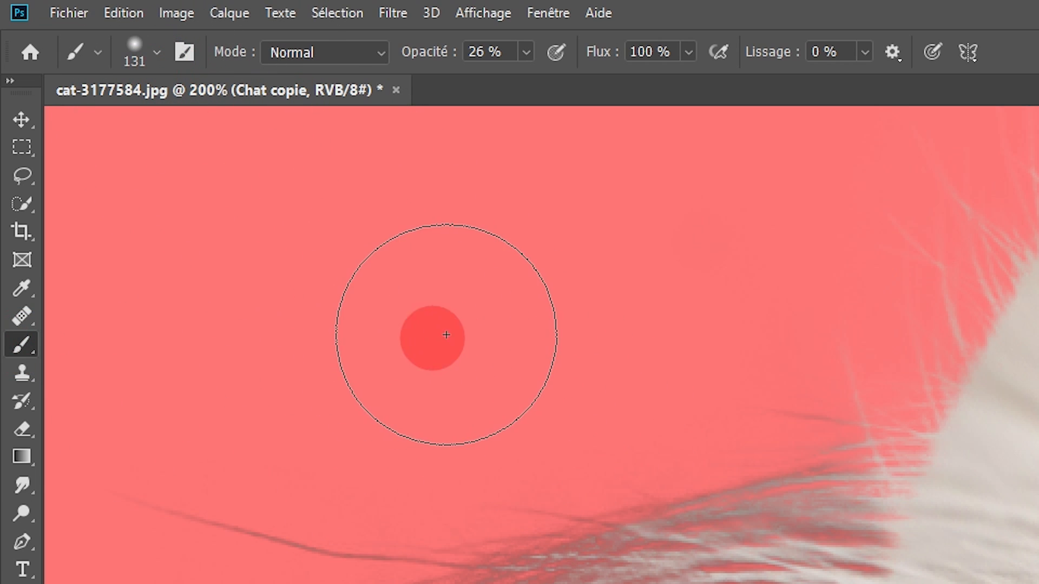
left_click_drag(436, 60, 742, 121)
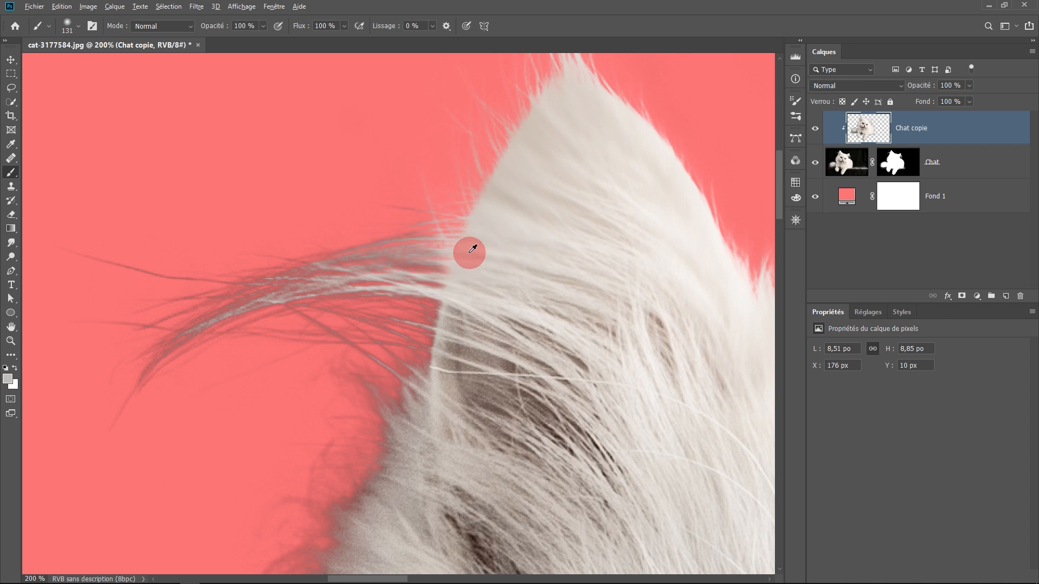
left_click(467, 256, "alt")
mouse_move(393, 234)
left_mouse_down()
mouse_move(383, 258)
mouse_move(372, 241)
mouse_move(345, 263)
mouse_move(301, 257)
mouse_move(209, 286)
mouse_move(147, 288)
mouse_move(98, 266)
mouse_move(119, 355)
mouse_move(288, 246)
mouse_move(344, 236)
mouse_move(296, 320)
mouse_move(332, 292)
mouse_move(322, 312)
left_mouse_up()
scroll(323, 312, "down", 3)
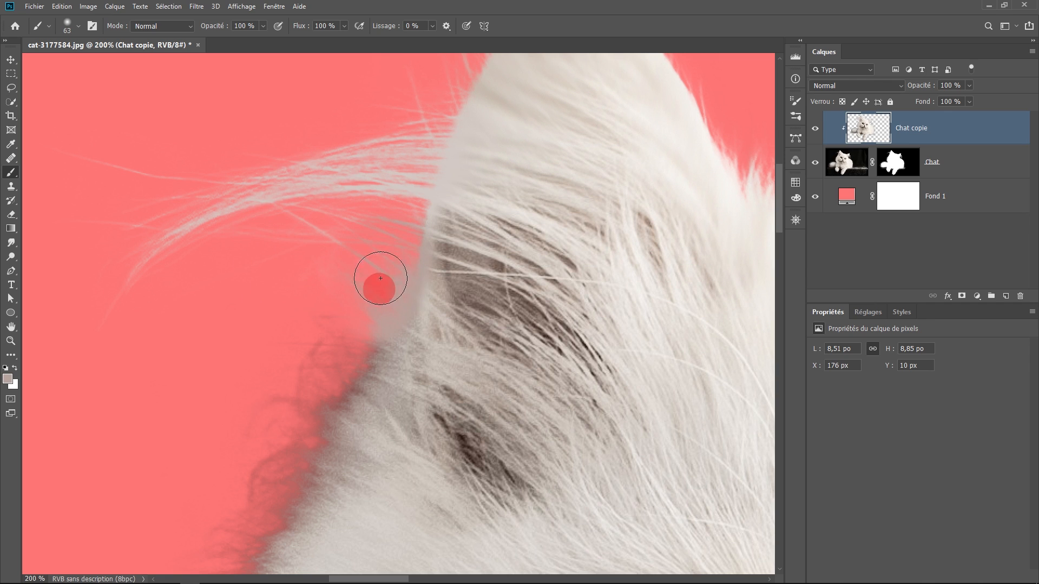
mouse_move(380, 279)
left_mouse_down()
mouse_move(420, 254)
mouse_move(484, 283)
mouse_move(466, 290)
mouse_move(518, 308)
left_mouse_up()
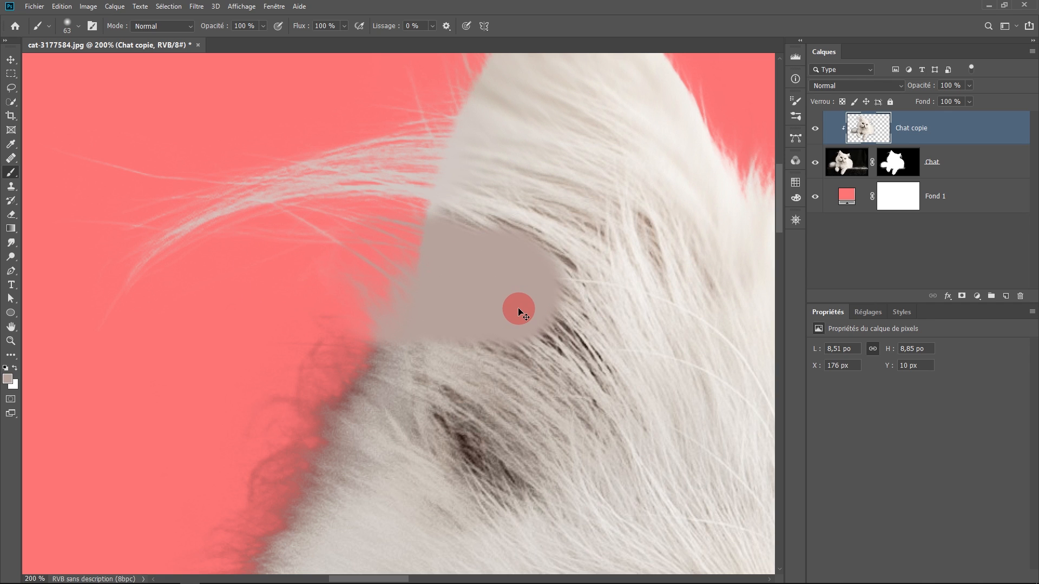
key("ctrl+z")
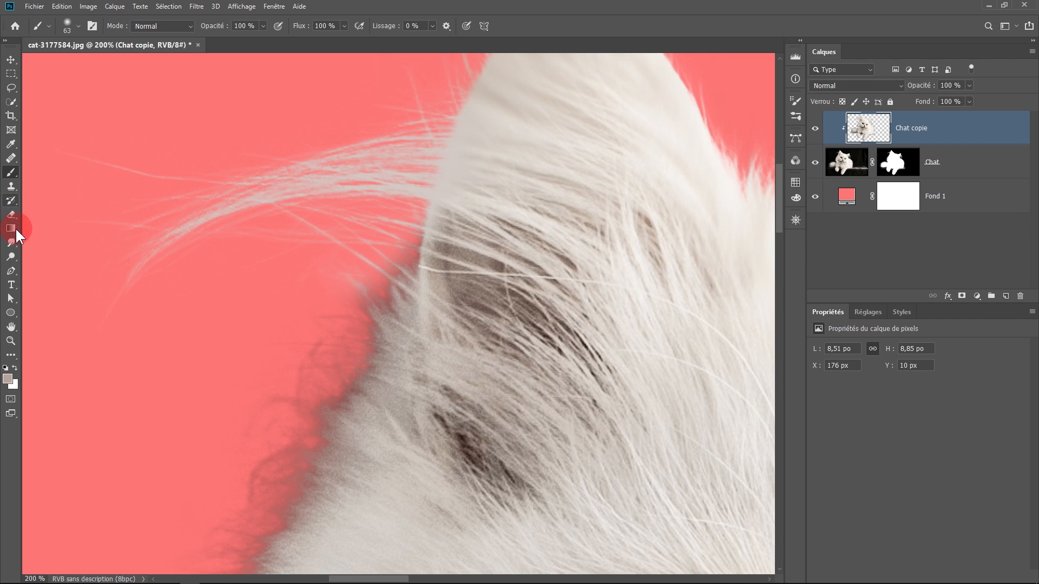
Smudge the fur at the base of the ear outward and lighten the dark fringe down towards the cheek
left_click(12, 243)
mouse_move(379, 319)
left_mouse_down()
mouse_move(394, 301)
mouse_move(352, 274)
mouse_move(356, 262)
mouse_move(378, 276)
mouse_move(235, 285)
left_mouse_up()
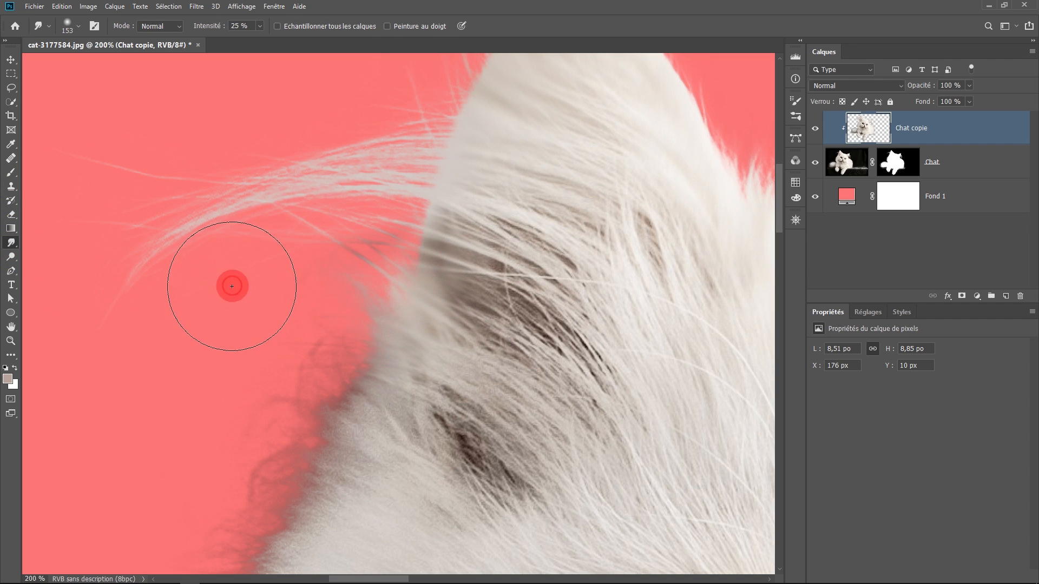
left_click(15, 172)
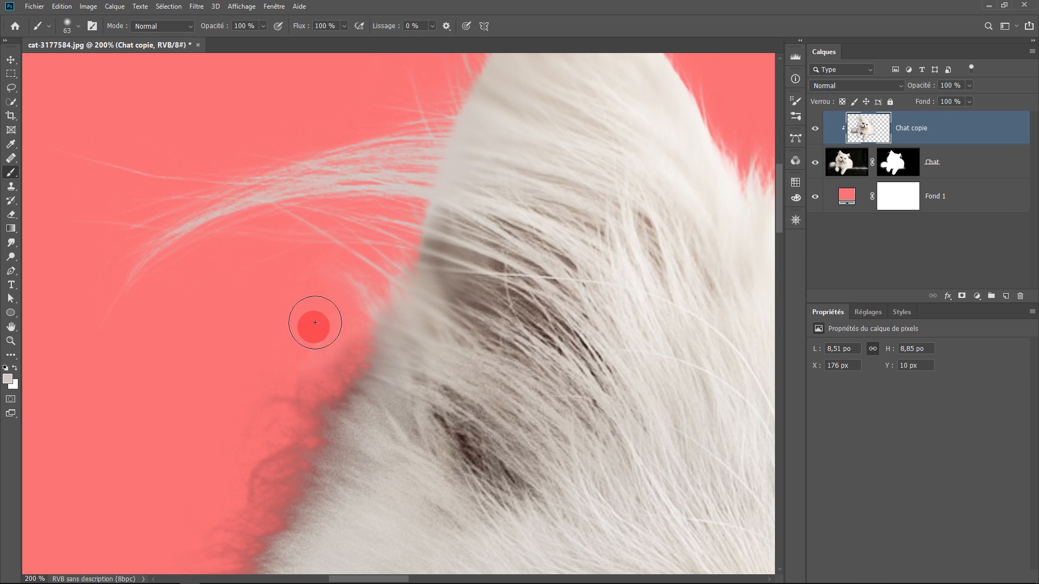
mouse_move(380, 359)
left_mouse_down()
mouse_move(288, 318)
mouse_move(294, 332)
mouse_move(339, 339)
mouse_move(179, 390)
left_mouse_up()
mouse_move(355, 422)
left_mouse_down()
mouse_move(401, 361)
mouse_move(215, 464)
left_mouse_up()
mouse_move(214, 463)
left_mouse_down()
mouse_move(256, 331)
mouse_move(279, 303)
left_mouse_up()
scroll(113, 476, "down", 3)
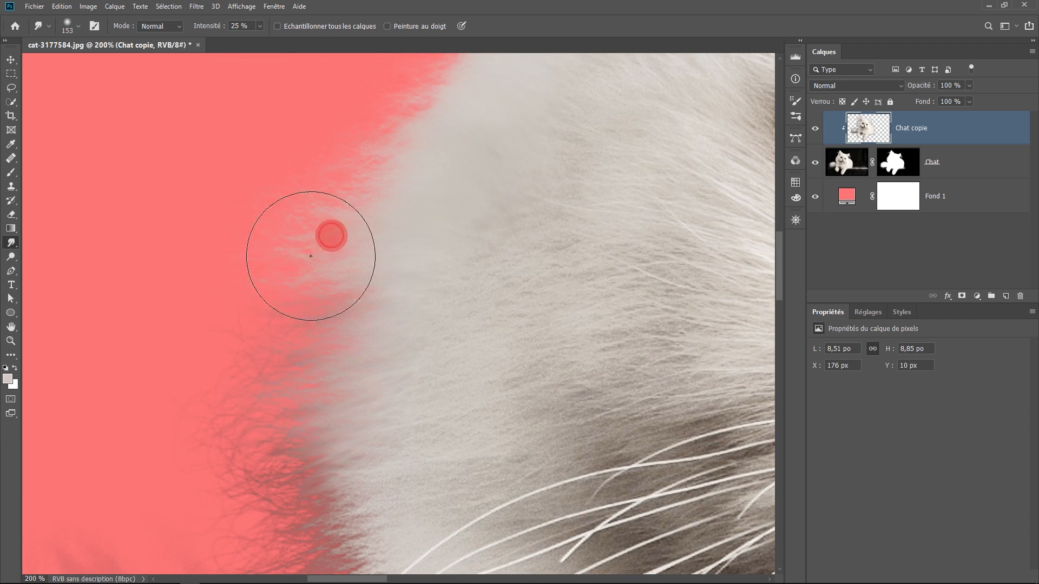
Paint the dark cheek fringe above the whiskers with a light colour sampled from the neighbouring fur
key("b")
left_click_drag(222, 341, 301, 416)
left_click(448, 354, "alt")
left_click_drag(189, 412, 180, 240)
left_click_drag(324, 409, 271, 181)
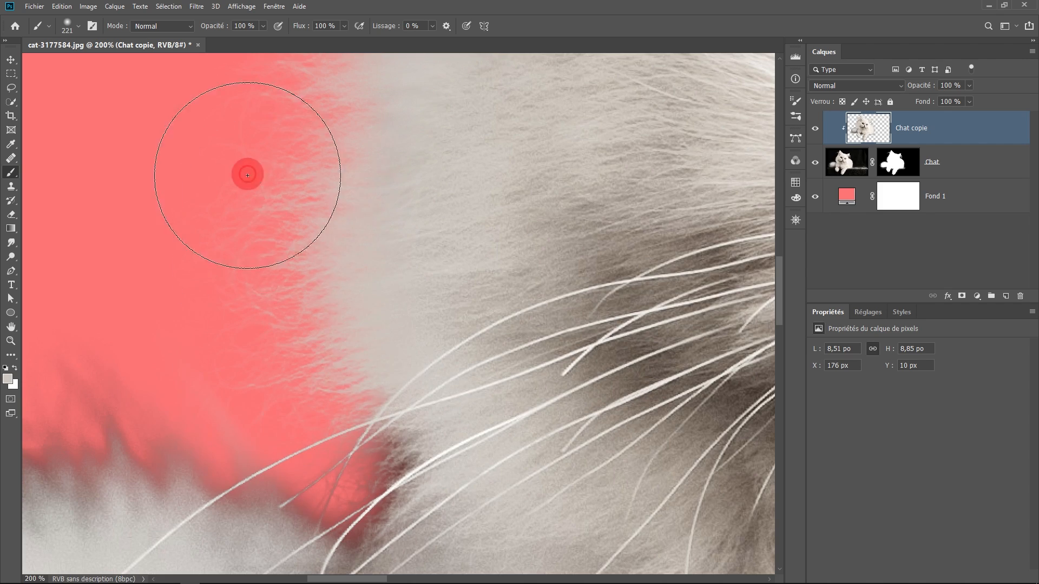
Brush light fur colour over the dark fringe along the tail's upper edge and around its outer end
left_click_drag(52, 437, 195, 334)
mouse_move(143, 297)
left_mouse_down()
mouse_move(204, 341)
mouse_move(349, 320)
left_mouse_up()
mouse_move(303, 330)
left_mouse_down()
mouse_move(306, 193)
mouse_move(308, 216)
left_mouse_up()
left_click_drag(557, 348, 500, 234)
left_click_drag(186, 292, 499, 215)
mouse_move(278, 282)
left_mouse_down()
mouse_move(324, 214)
mouse_move(163, 343)
left_mouse_up()
left_click_drag(162, 344, 287, 232)
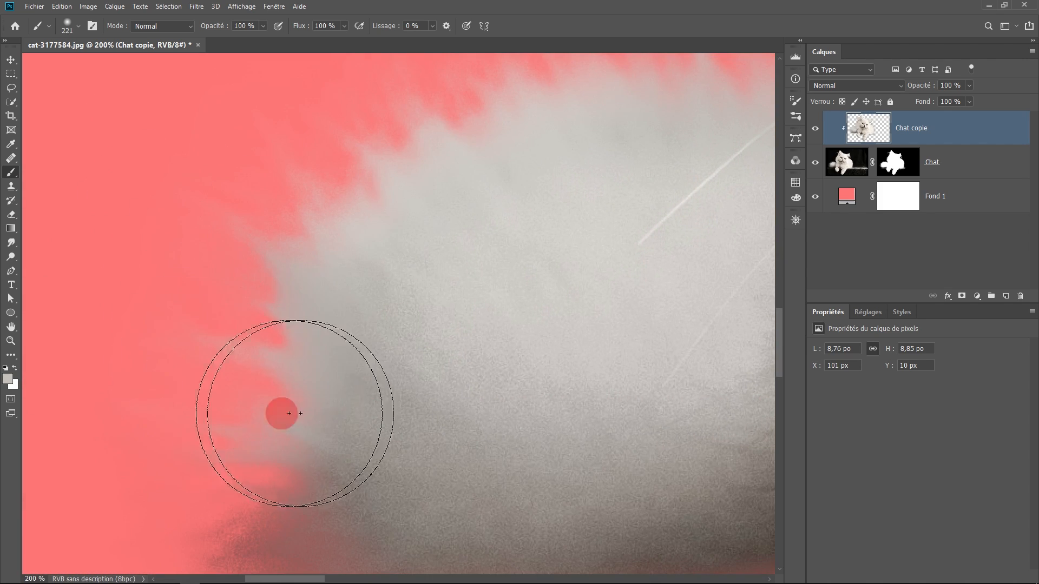
Smudge the front paw's fur outward along the edge facing the tail, using Smudge at 25 % intensity
scroll(255, 394, "down", 1)
scroll(357, 446, "down", 1)
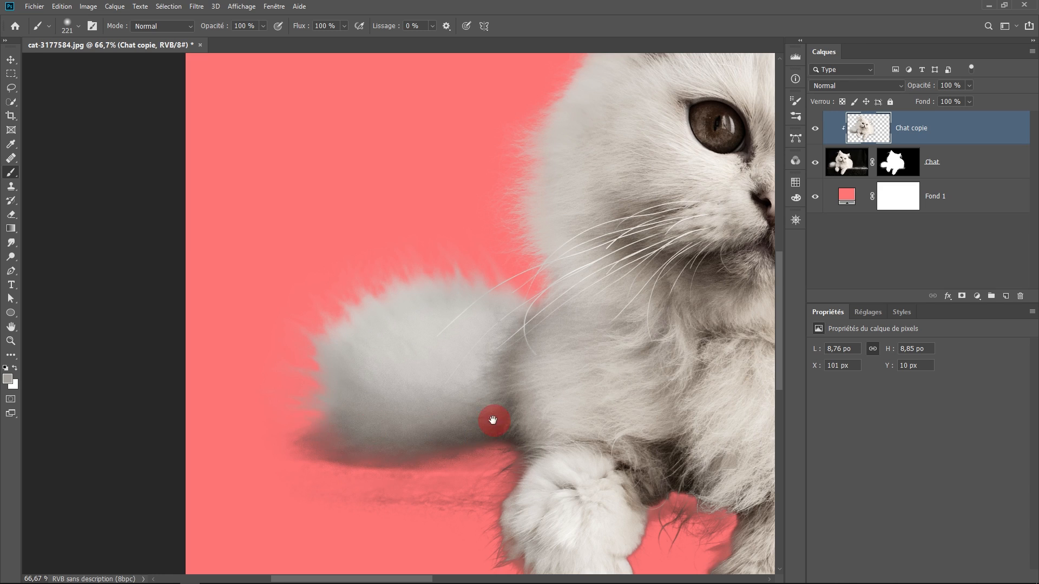
scroll(481, 409, "up", 2)
scroll(454, 387, "down", 2)
scroll(424, 379, "down", 1)
key("r")
left_click_drag(425, 316, 393, 250)
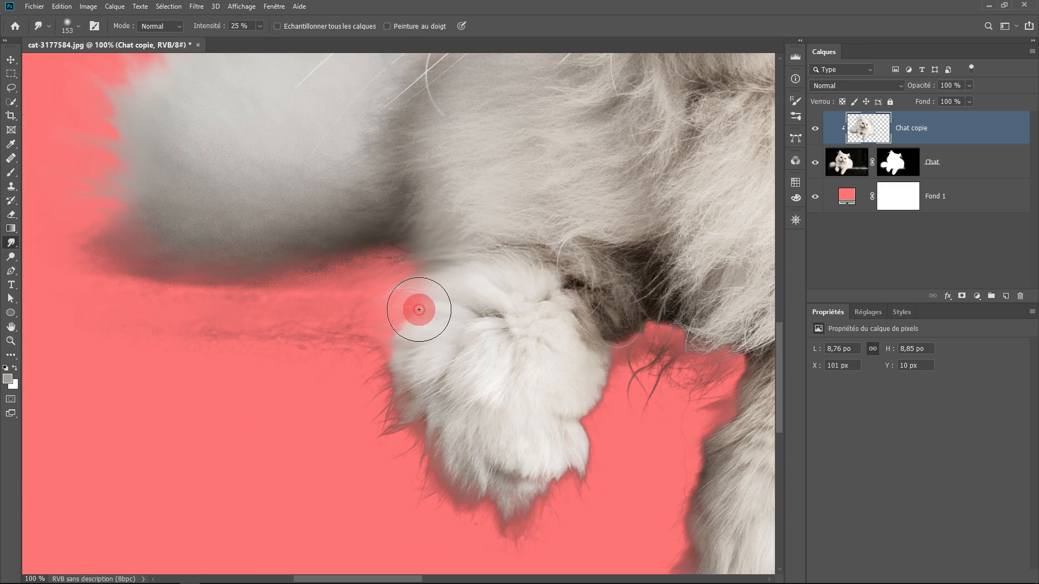
left_click_drag(404, 290, 343, 352)
left_click_drag(406, 384, 412, 553)
Enlarge the Smudge brush to 331 px and smudge the dark fringe around the tip of the paw outward
left_click_drag(453, 492, 482, 494)
mouse_move(453, 492)
left_mouse_down()
mouse_move(391, 546)
mouse_move(341, 555)
left_mouse_up()
left_click_drag(504, 438, 553, 503)
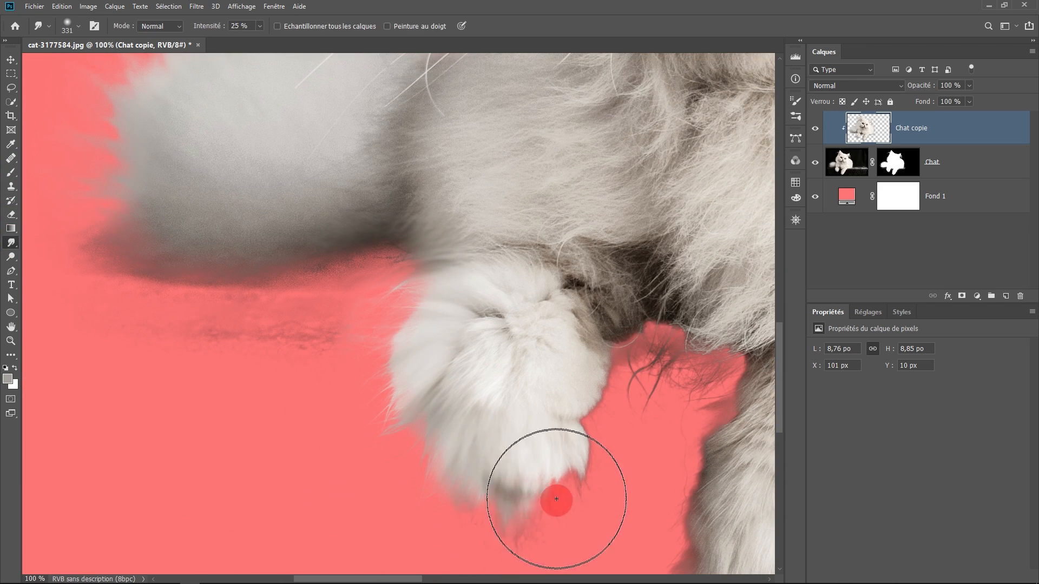
left_click_drag(535, 406, 589, 438)
left_click_drag(509, 444, 512, 557)
left_click_drag(476, 454, 443, 509)
Target the Chat layer's mask for cleaning beneath the tail and set the Brush opacity to 50 %
key("ctrl+space")
left_click(392, 387, "ctrl")
left_click_drag(392, 388, 573, 417)
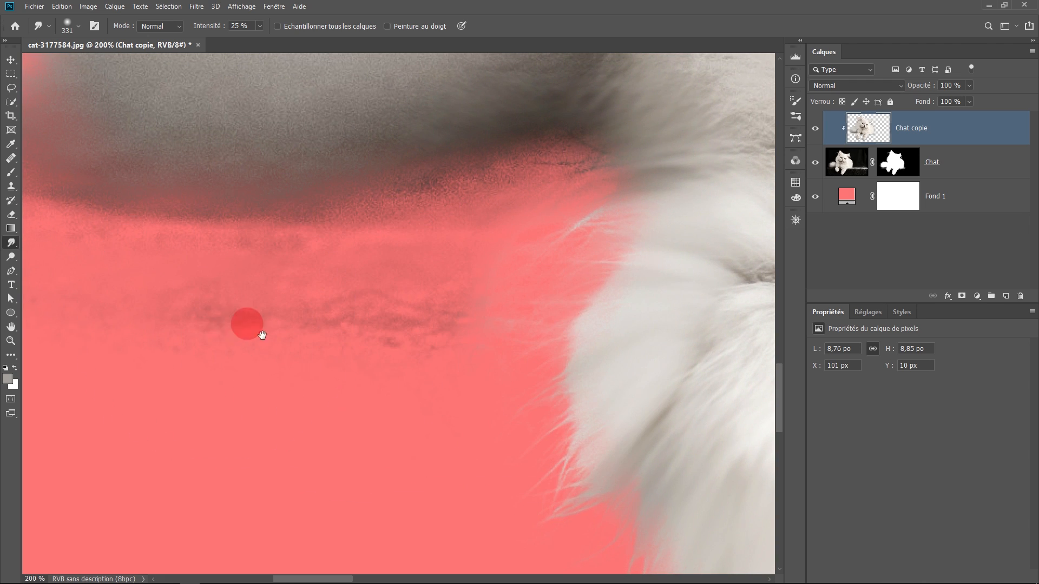
left_click_drag(232, 325, 408, 387)
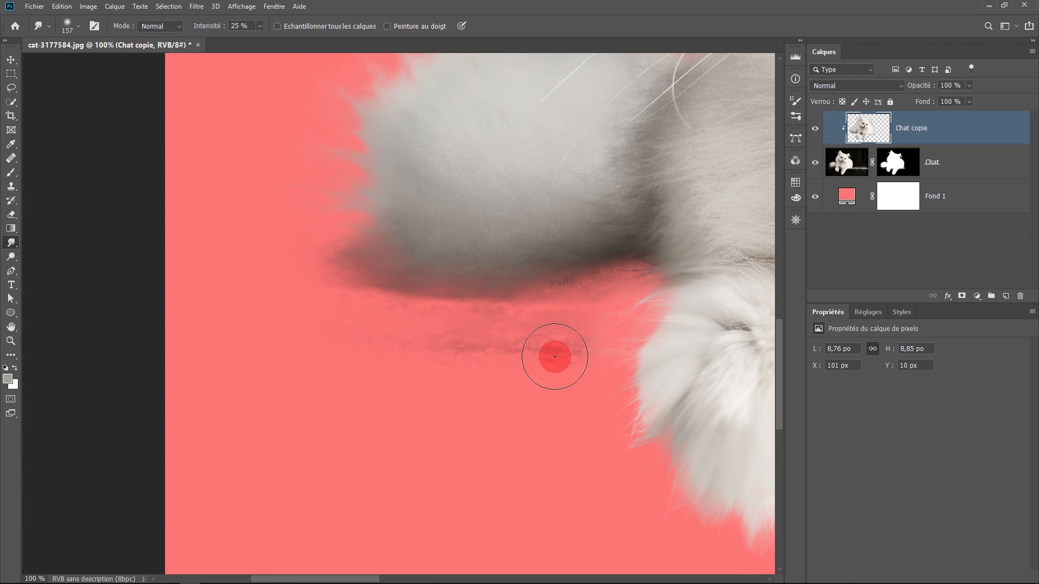
left_click(555, 357, "ctrl")
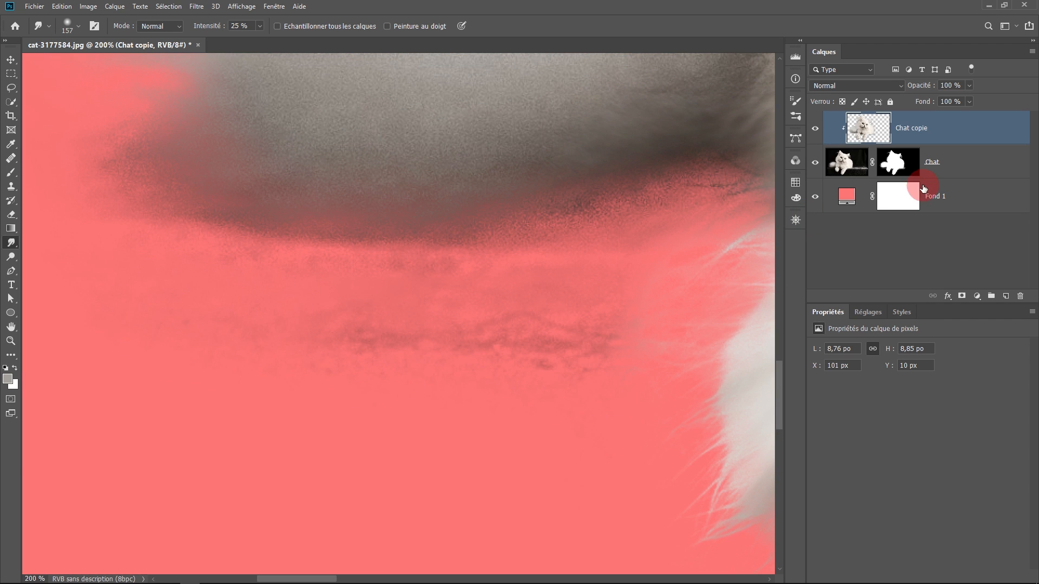
left_click(907, 166)
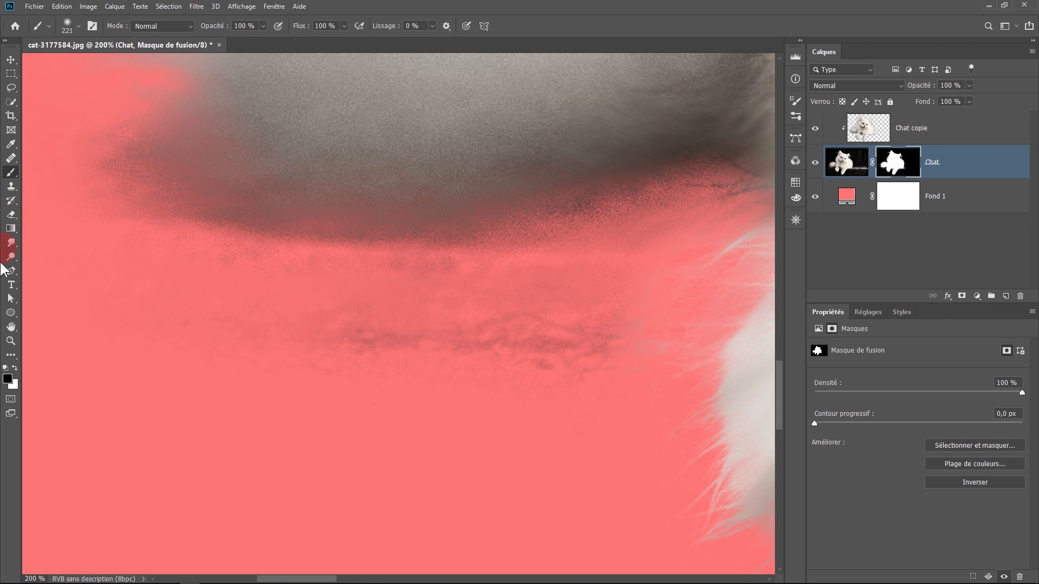
left_click(213, 30)
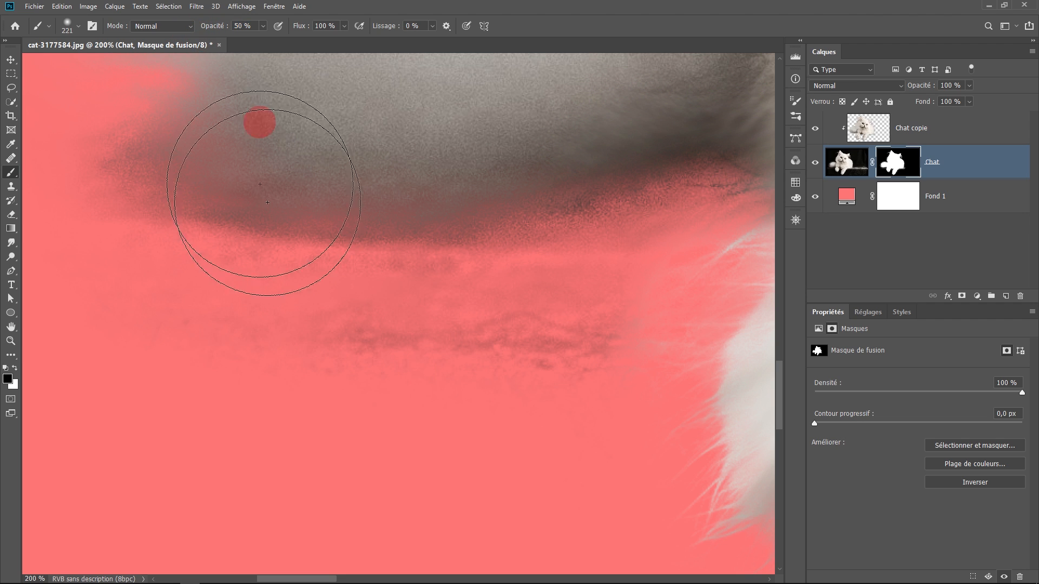
Paint black on the mask over the dark residue beneath the tail with a 0 % hardness brush, reducing it to 101 px
right_click(470, 356)
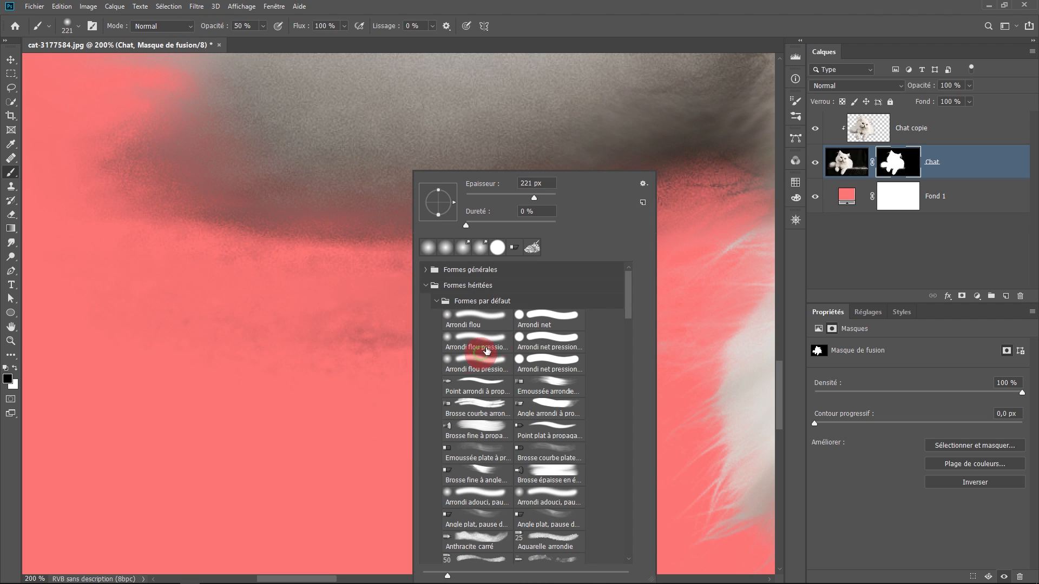
left_click(466, 150)
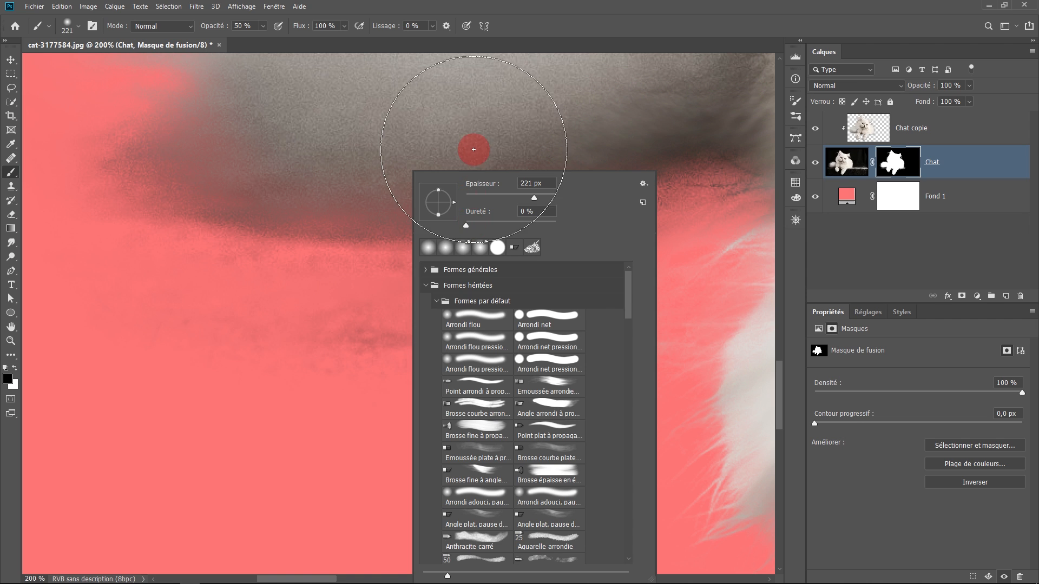
right_click(325, 292)
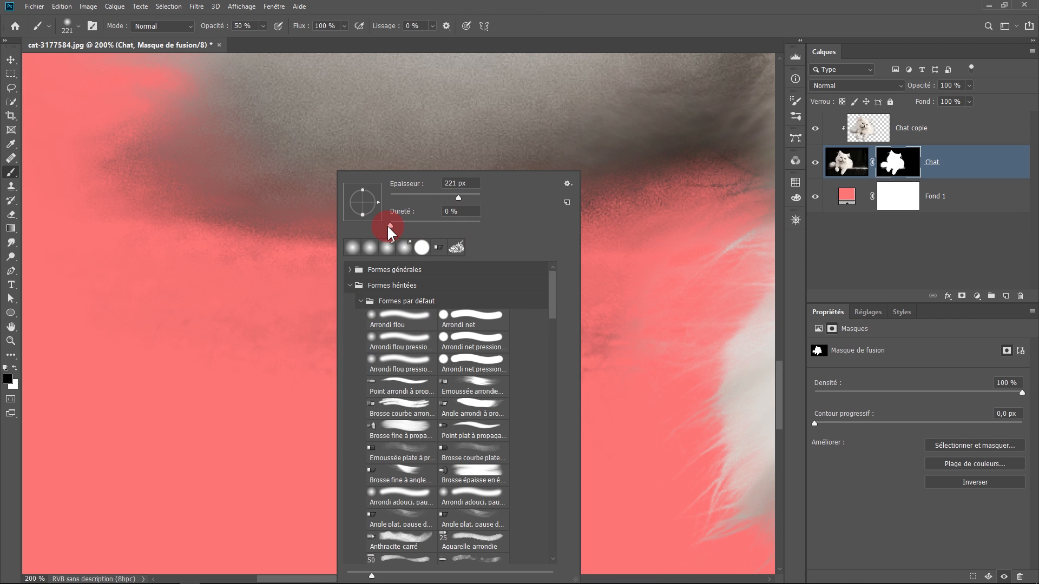
left_click(487, 7)
left_click(330, 396)
mouse_move(330, 397)
left_mouse_down()
mouse_move(335, 406)
mouse_move(464, 408)
mouse_move(243, 395)
mouse_move(152, 367)
mouse_move(185, 383)
left_mouse_up()
left_click_drag(437, 402, 372, 402)
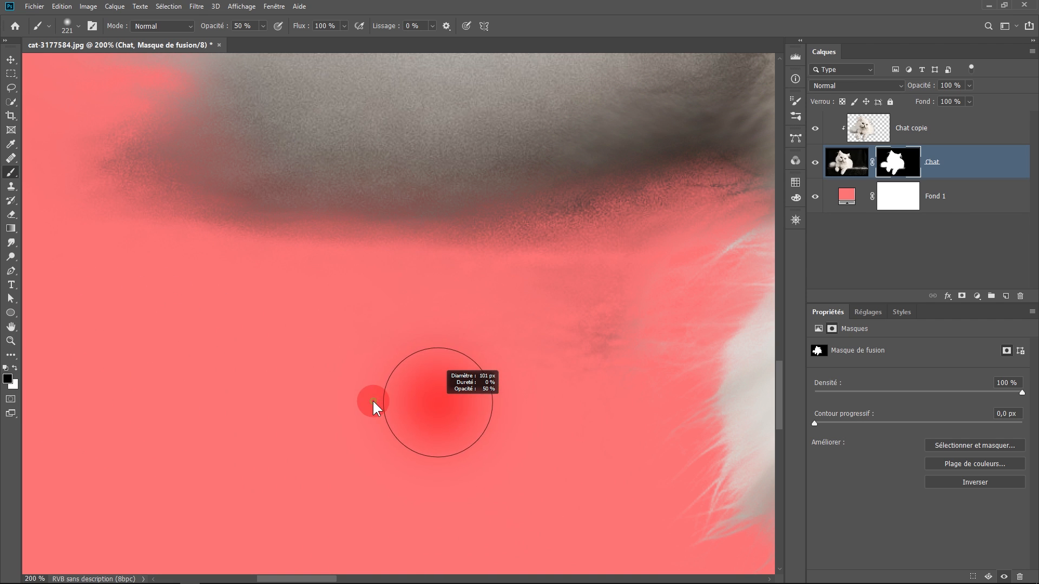
left_click_drag(504, 387, 497, 390)
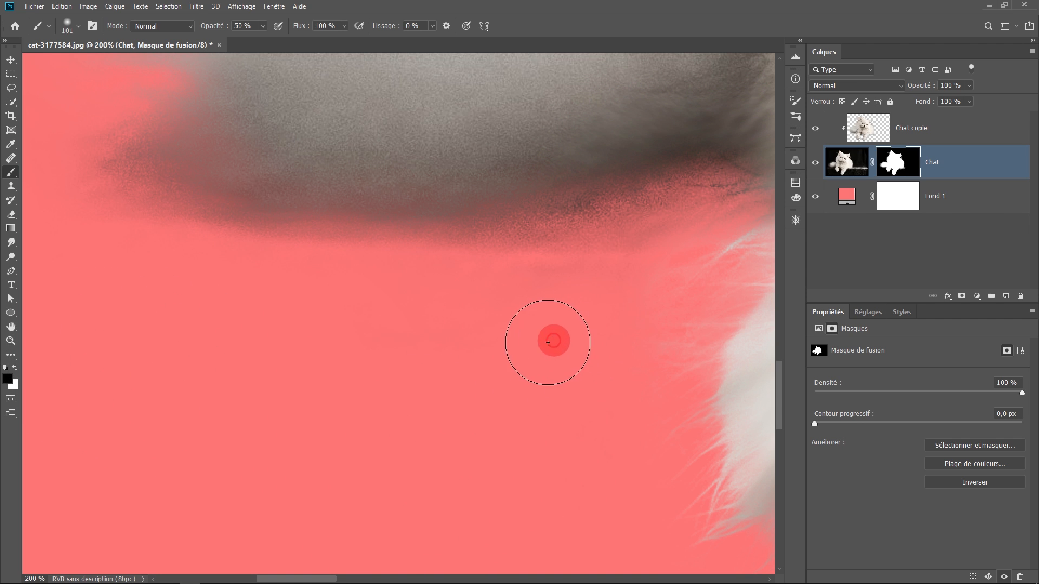
Continue painting black on the Chat mask with the 101 px brush at 50 % opacity to erase the faint residue below the tail
left_click_drag(573, 315, 462, 325)
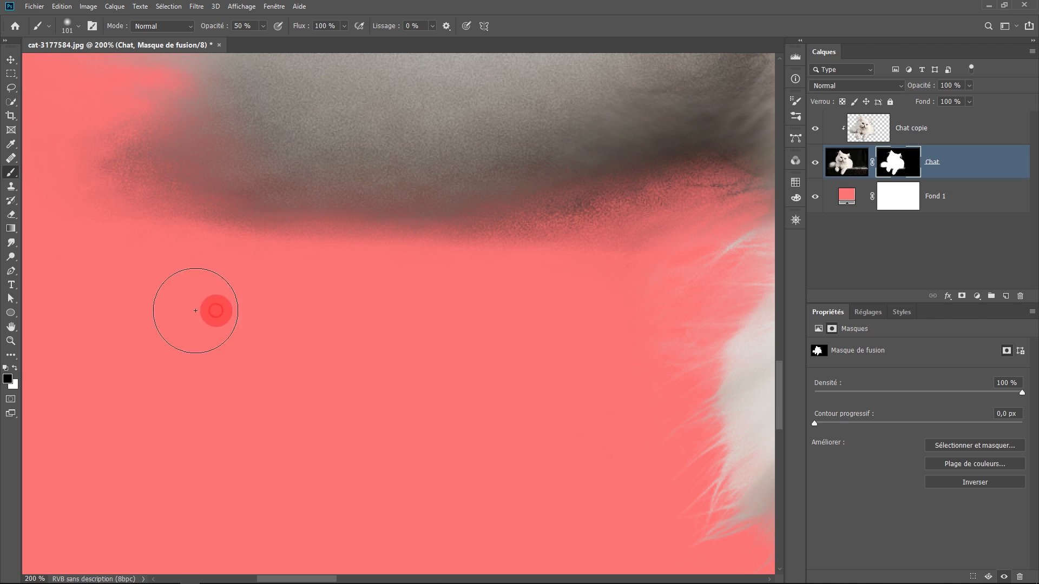
left_click_drag(574, 294, 393, 306)
scroll(366, 358, "down", 2)
left_click_drag(395, 355, 252, 335)
scroll(401, 366, "up", 1)
scroll(457, 340, "up", 2)
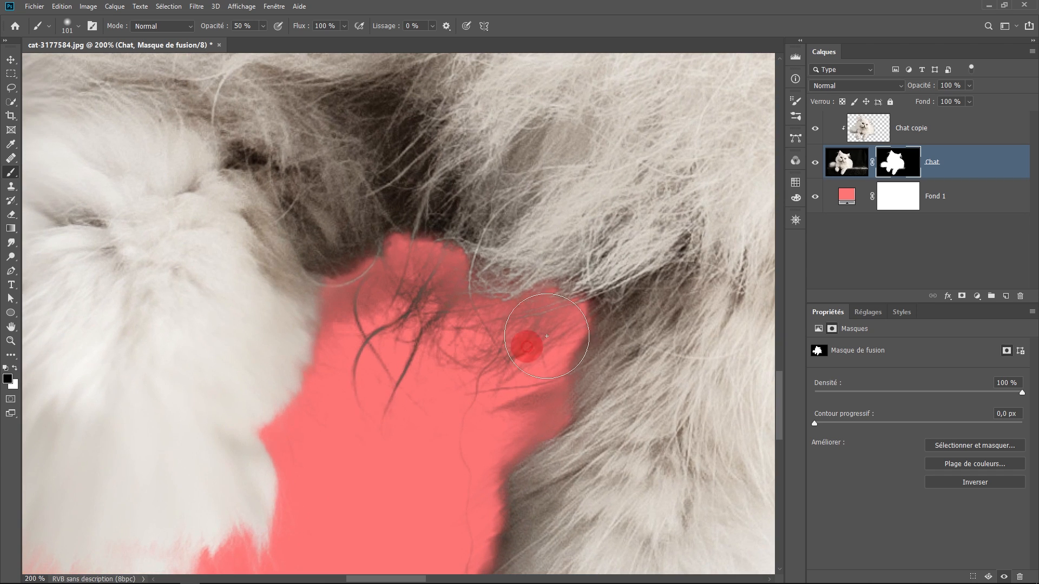
Target the Chat copie layer and smudge the fur outward along the other front paw, using Smudge at 25 % intensity and 155 px
left_click(951, 132)
left_click(868, 130)
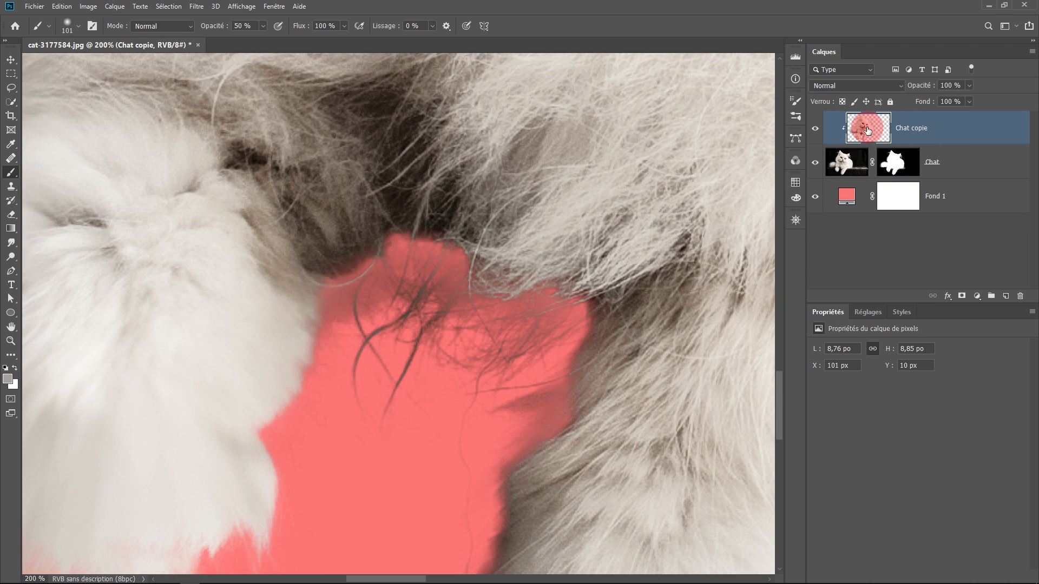
left_click(13, 151)
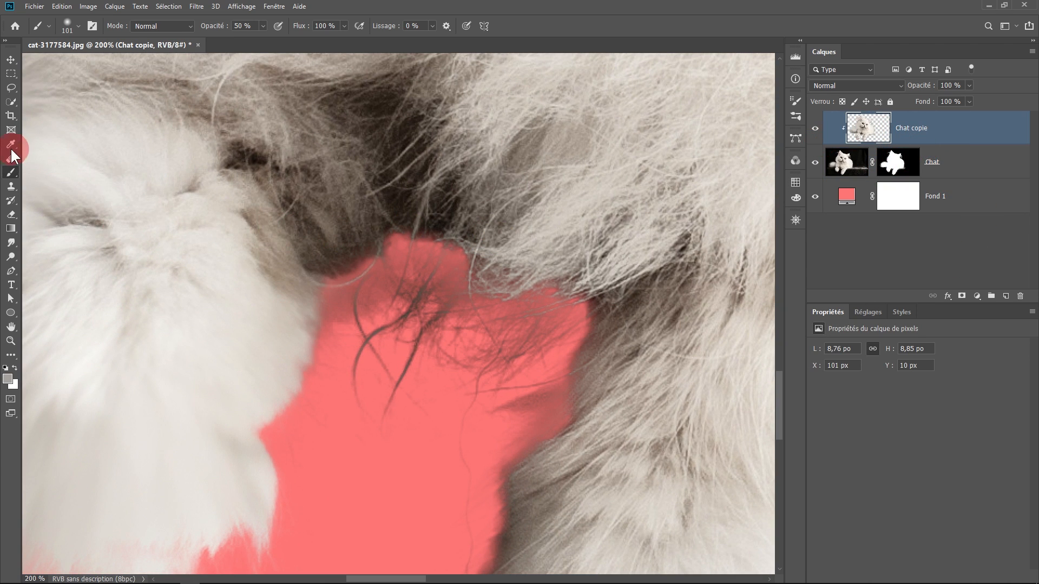
left_click_drag(307, 334, 356, 377)
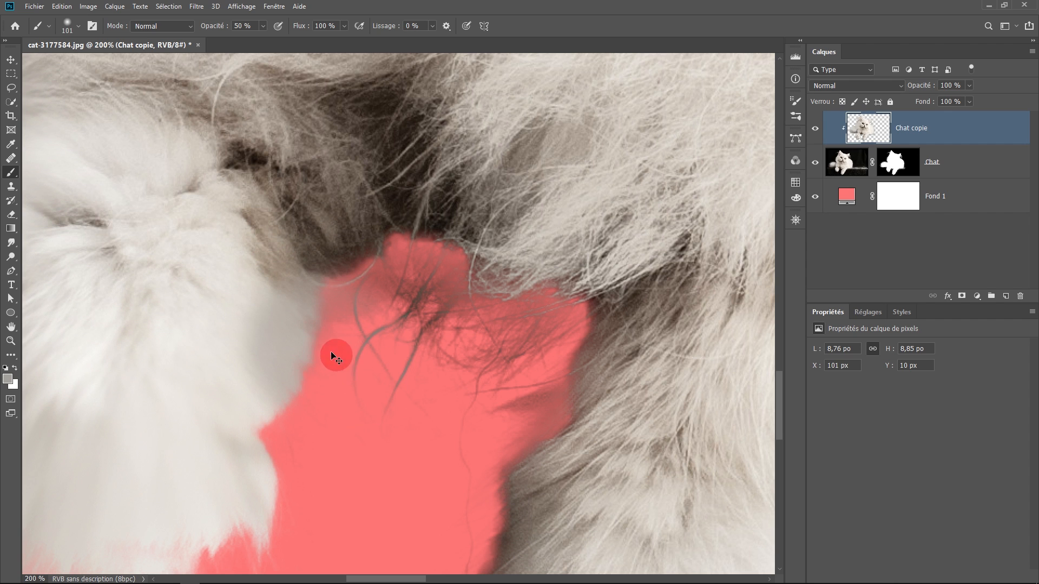
key("ctrl+z")
scroll(490, 331, "down", 2)
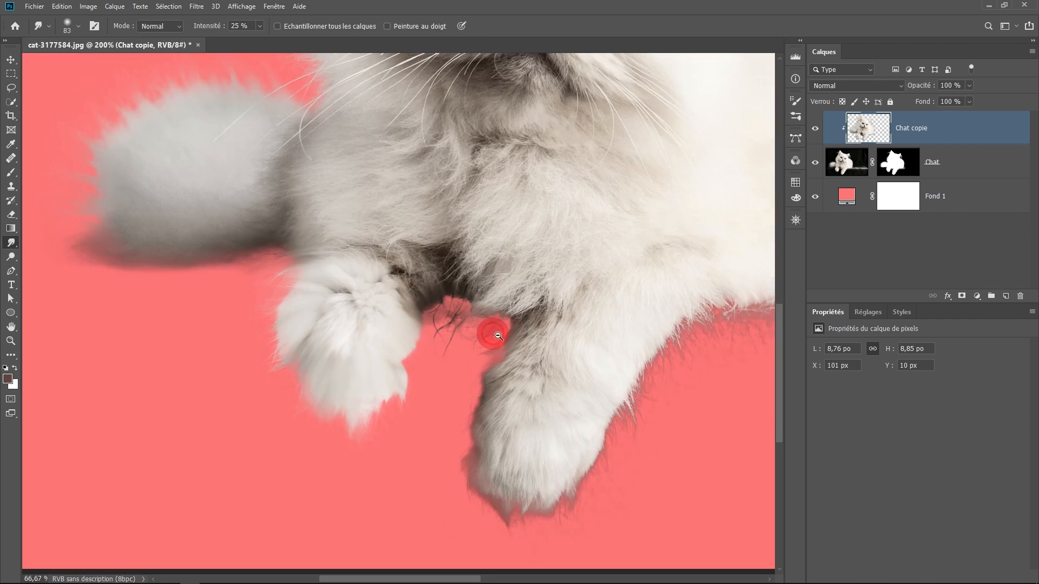
scroll(494, 331, "up", 1)
left_click_drag(464, 329, 420, 264)
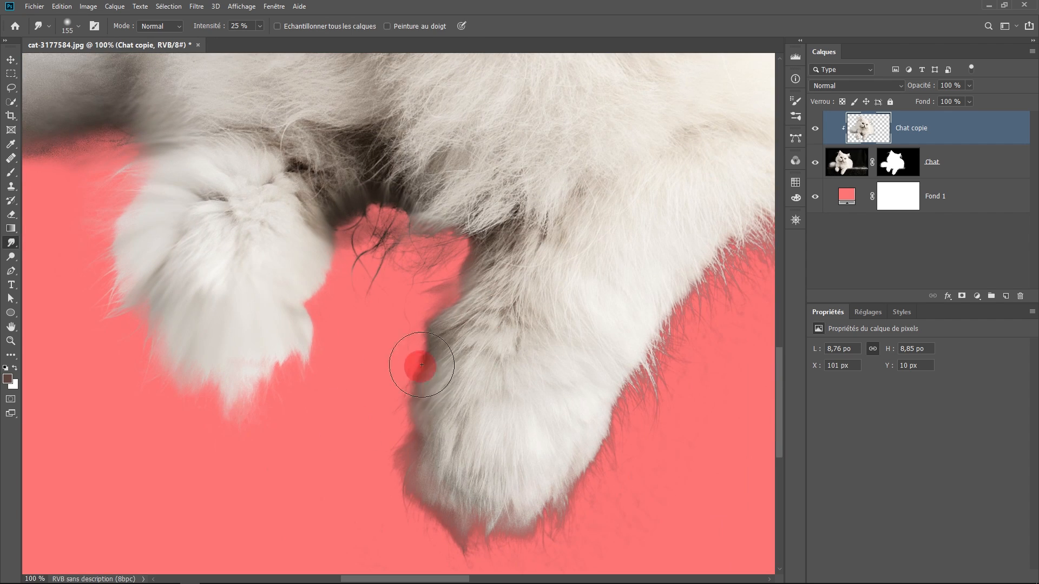
scroll(397, 379, "down", 3)
mouse_move(608, 370)
left_mouse_down()
mouse_move(507, 287)
mouse_move(457, 375)
left_mouse_up()
Paint sampled light fur colours over the dark fringes of that paw and the belly edge with a 207 px brush at 50 % opacity
key("b")
left_click(349, 339, "alt")
mouse_move(414, 433)
left_mouse_down()
mouse_move(227, 459)
mouse_move(293, 436)
mouse_move(278, 410)
left_mouse_up()
left_click(253, 435, "alt")
left_click_drag(534, 370, 409, 440)
left_click(362, 330, "alt")
left_click_drag(433, 350, 541, 223)
left_click_drag(536, 290, 411, 363)
left_click(459, 233, "alt")
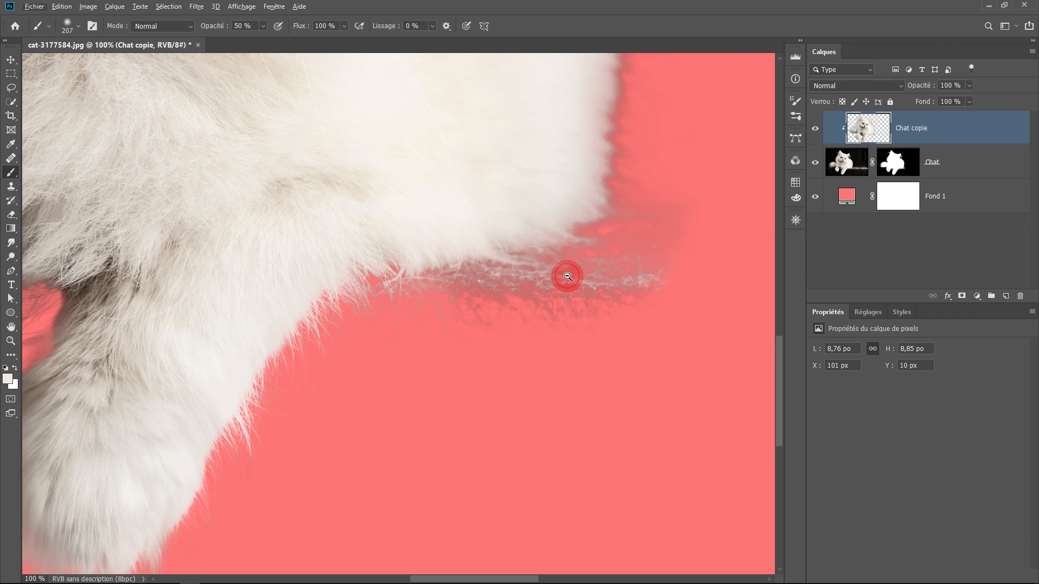
Paint black on the Chat layer's mask over the leftover residue beneath the belly and rump, using the 207 px brush at 50 % opacity
left_click(567, 277, "ctrl+alt")
left_click(595, 286, "ctrl")
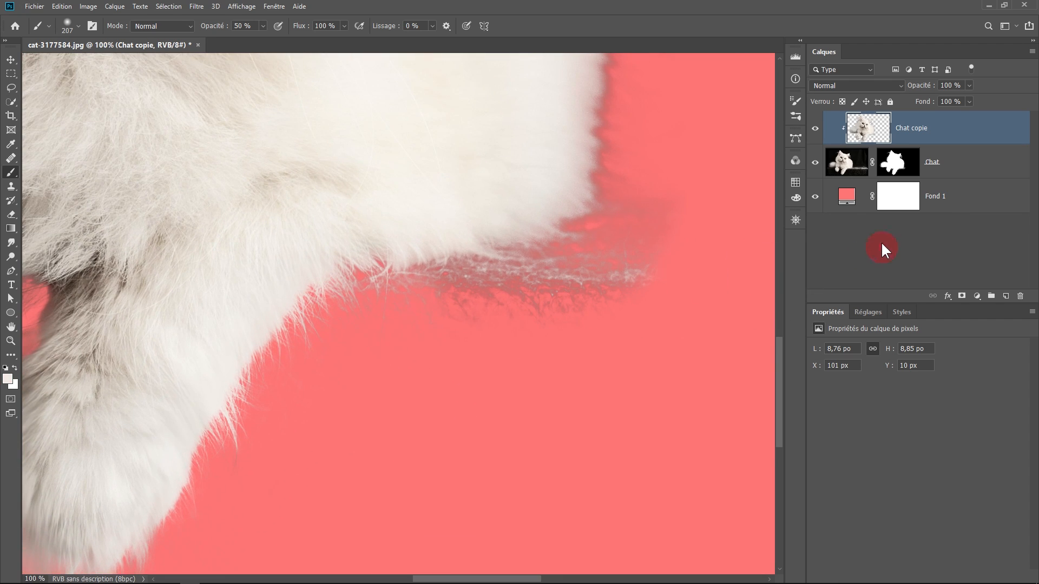
left_click(892, 162)
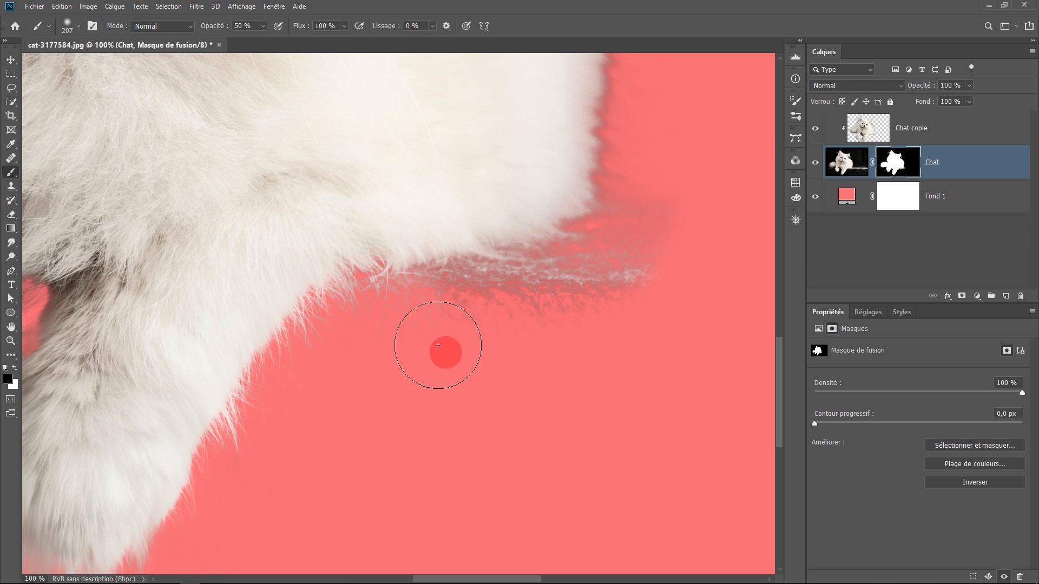
mouse_move(439, 327)
left_mouse_down()
mouse_move(531, 315)
mouse_move(534, 335)
mouse_move(586, 330)
left_mouse_up()
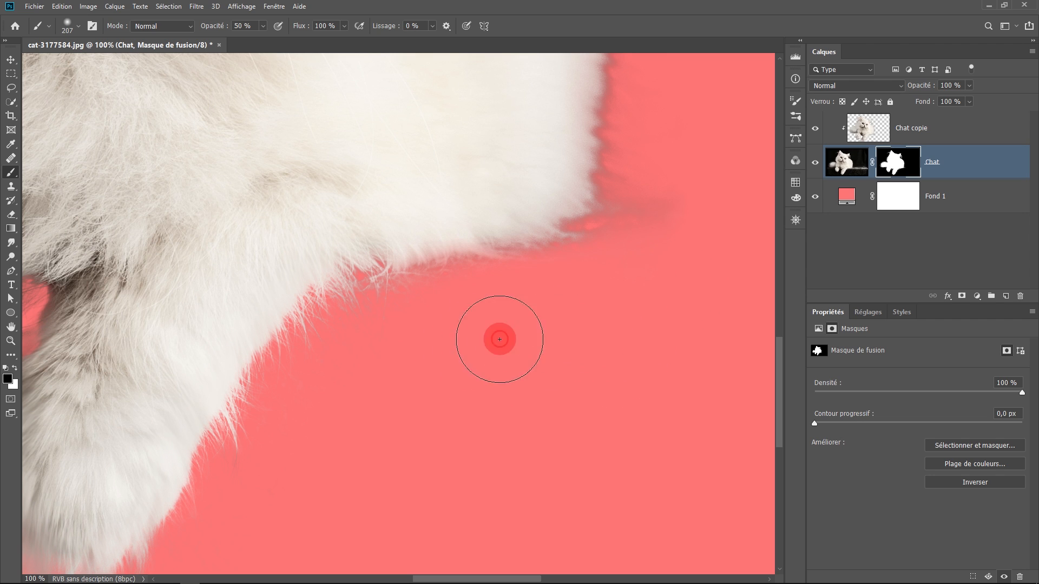
left_click_drag(627, 330, 521, 396)
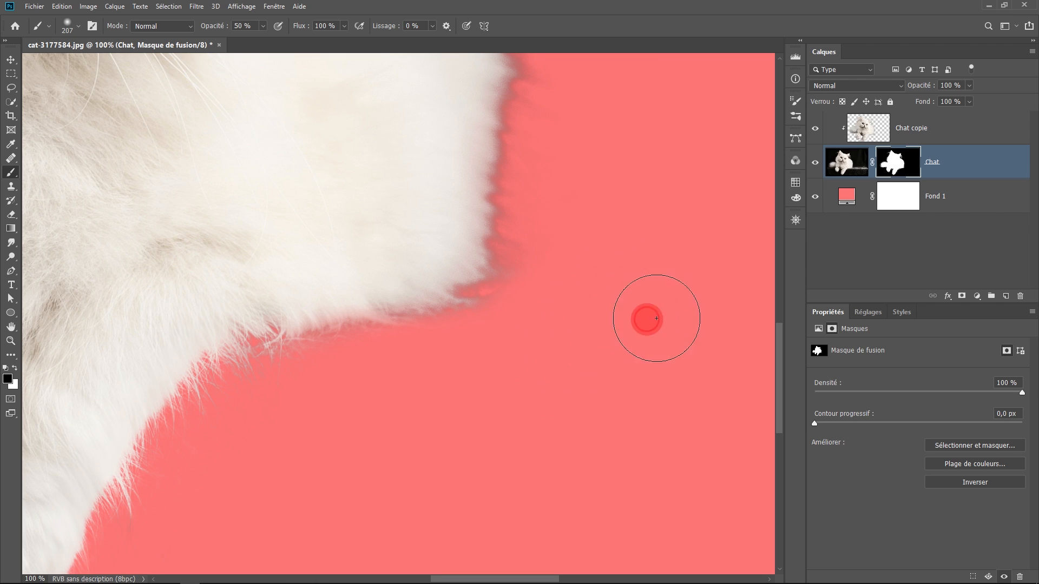
Smudge the light fur outward along the rump's corner and rear edge on Chat copie at 25 % intensity, enlarging the brush to 201 px
left_click(881, 130)
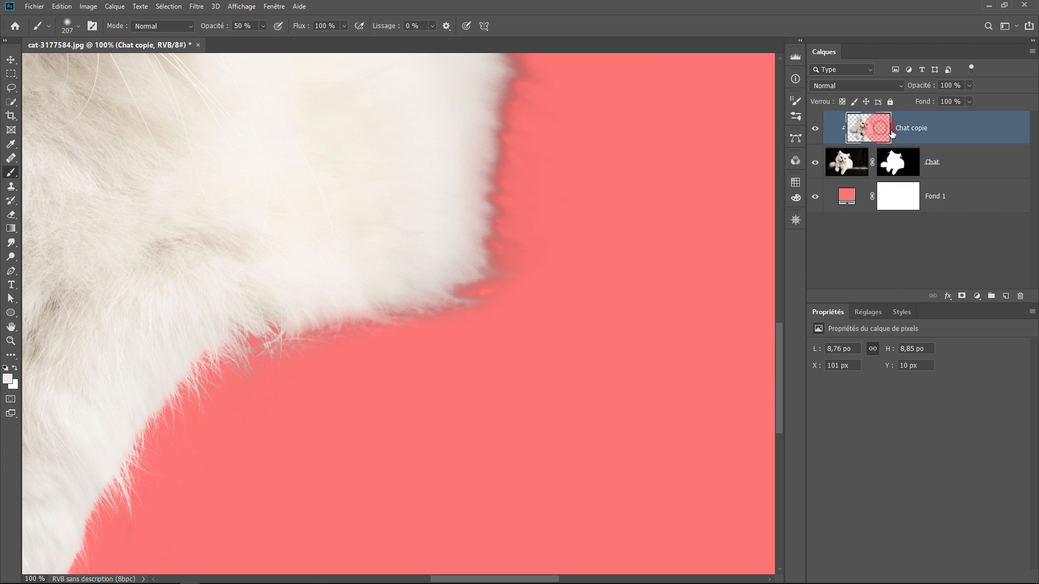
left_click(10, 245)
mouse_move(446, 305)
left_mouse_down()
mouse_move(470, 241)
mouse_move(556, 271)
mouse_move(608, 250)
left_mouse_up()
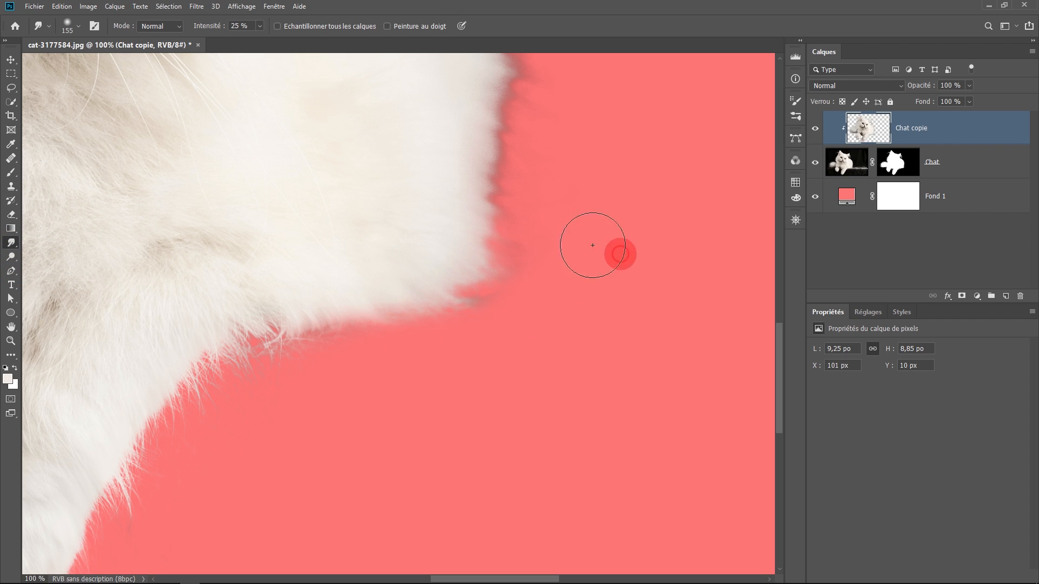
left_click_drag(443, 305, 429, 469)
left_click_drag(452, 271, 670, 242)
left_click_drag(472, 120, 456, 242)
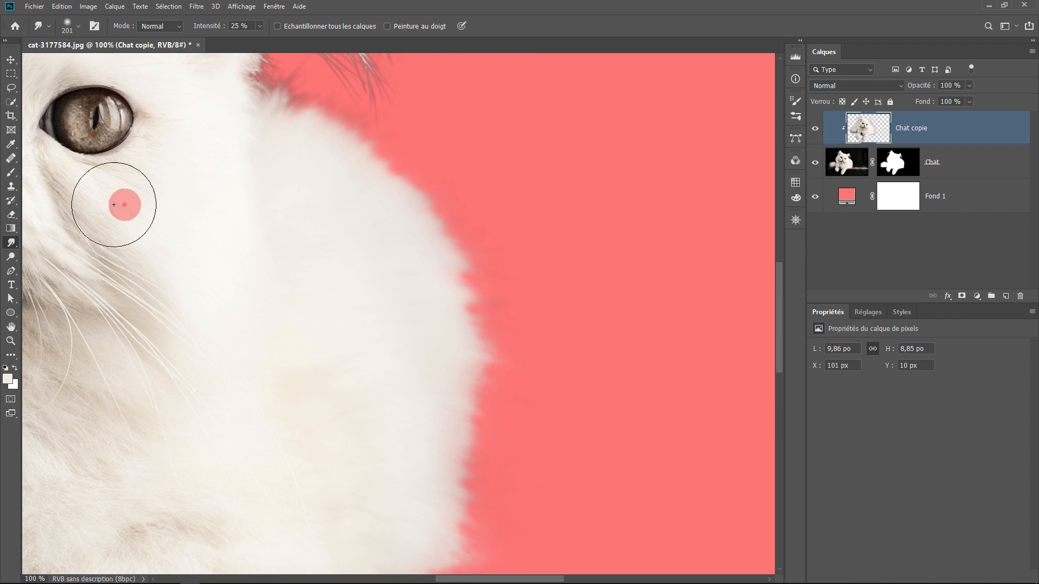
Paint sampled light fur colour over the dark fringe along the back and the nearby ear tuft with the 207 px brush at 50 % opacity
left_click(440, 253, "alt")
left_click_drag(491, 198, 493, 194)
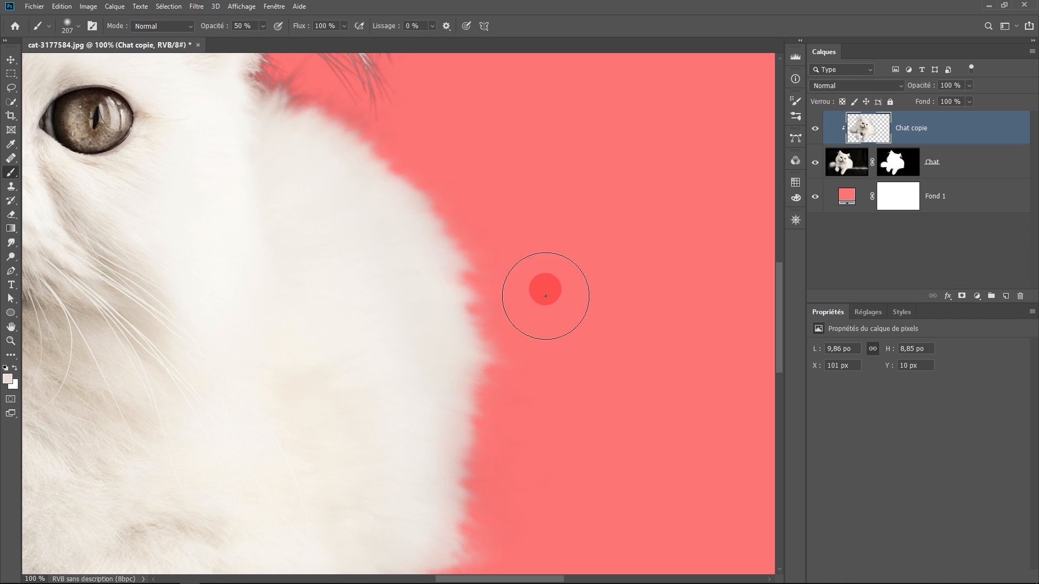
mouse_move(543, 338)
left_mouse_down()
mouse_move(546, 430)
mouse_move(562, 327)
mouse_move(545, 346)
left_mouse_up()
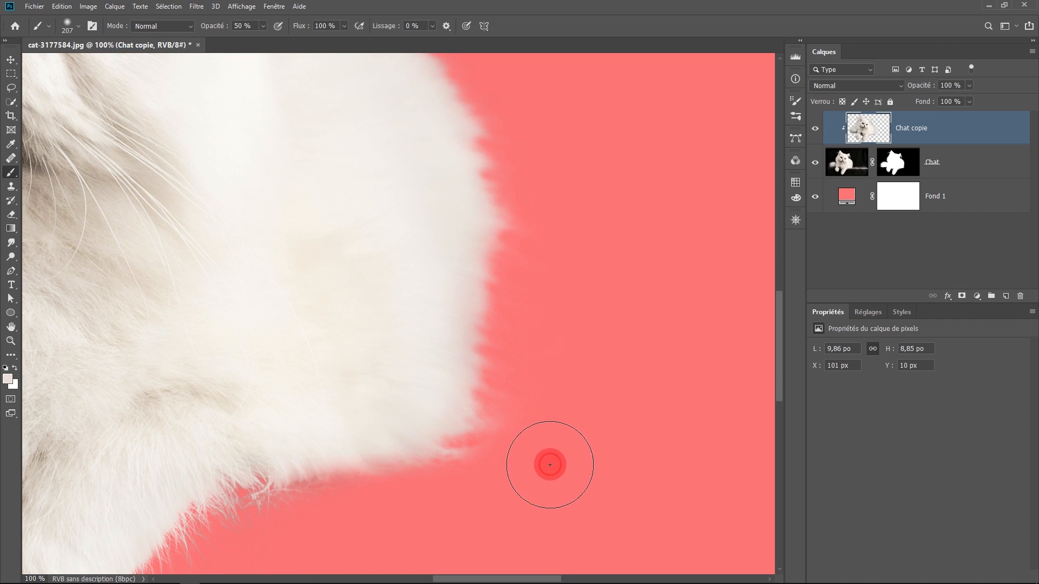
mouse_move(579, 313)
left_mouse_down()
mouse_move(585, 487)
mouse_move(630, 572)
left_mouse_up()
mouse_move(459, 185)
left_mouse_down()
mouse_move(420, 327)
mouse_move(406, 314)
left_mouse_up()
left_click(419, 318)
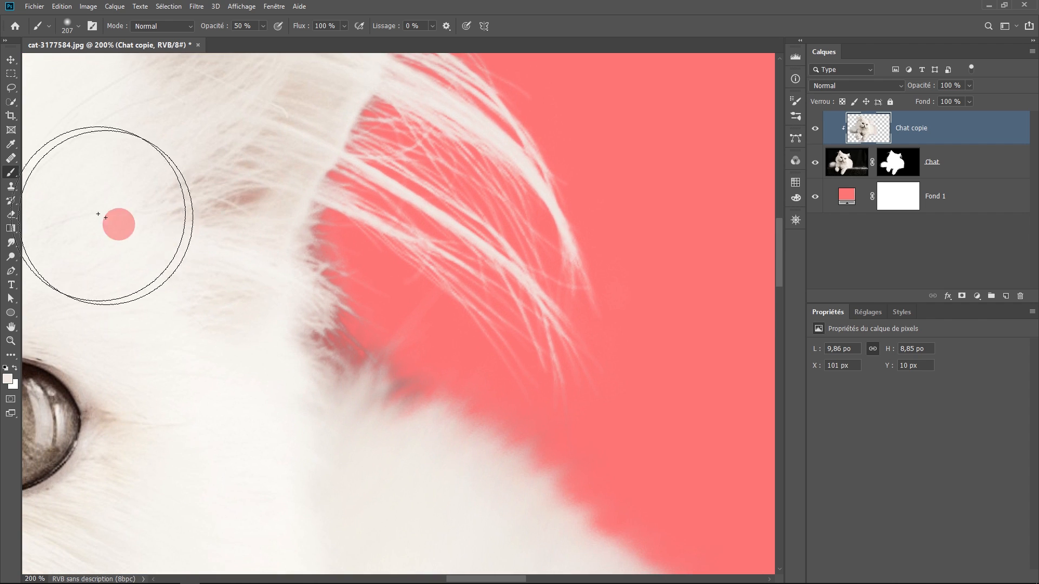
Smudge the fur where the ear's base meets the back, using a 94 px Smudge brush at 25 % intensity
left_click(12, 243)
left_click_drag(308, 425, 265, 405)
mouse_move(350, 441)
left_mouse_down()
mouse_move(366, 355)
mouse_move(406, 364)
mouse_move(308, 348)
mouse_move(362, 346)
mouse_move(294, 222)
mouse_move(392, 492)
left_mouse_up()
Toggle the Chat copie layer's visibility repeatedly to compare the head and ear fringes with and without the colour correction
mouse_move(503, 108)
left_mouse_down()
mouse_move(470, 181)
mouse_move(241, 241)
left_mouse_up()
left_click(316, 236, "alt")
left_click_drag(316, 237, 513, 256)
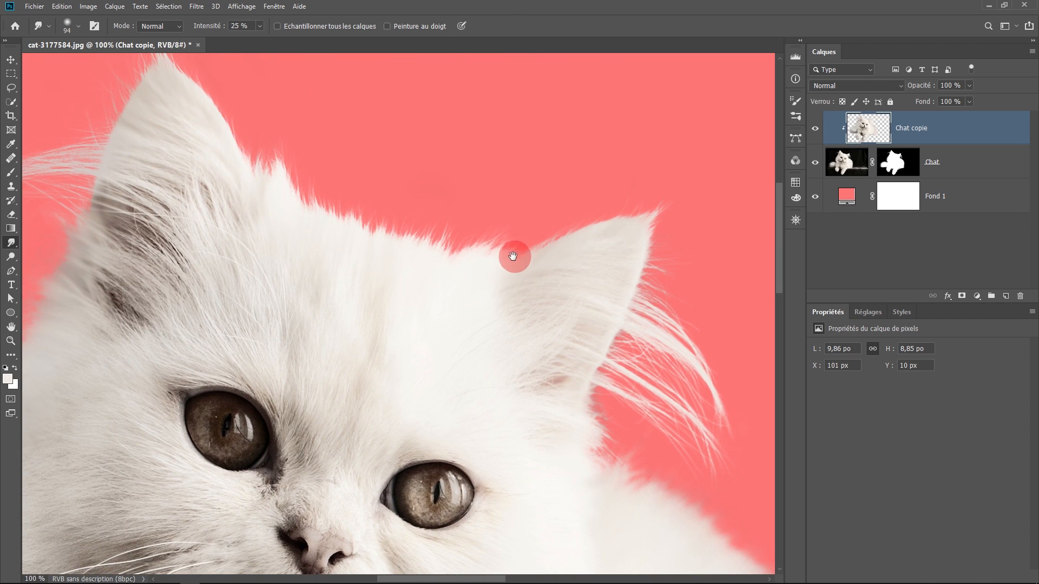
left_click(422, 256, "alt")
left_click(814, 130)
left_click(814, 131)
left_click(814, 130)
left_click(814, 130)
left_click(814, 130)
left_click(814, 131)
left_click(815, 130)
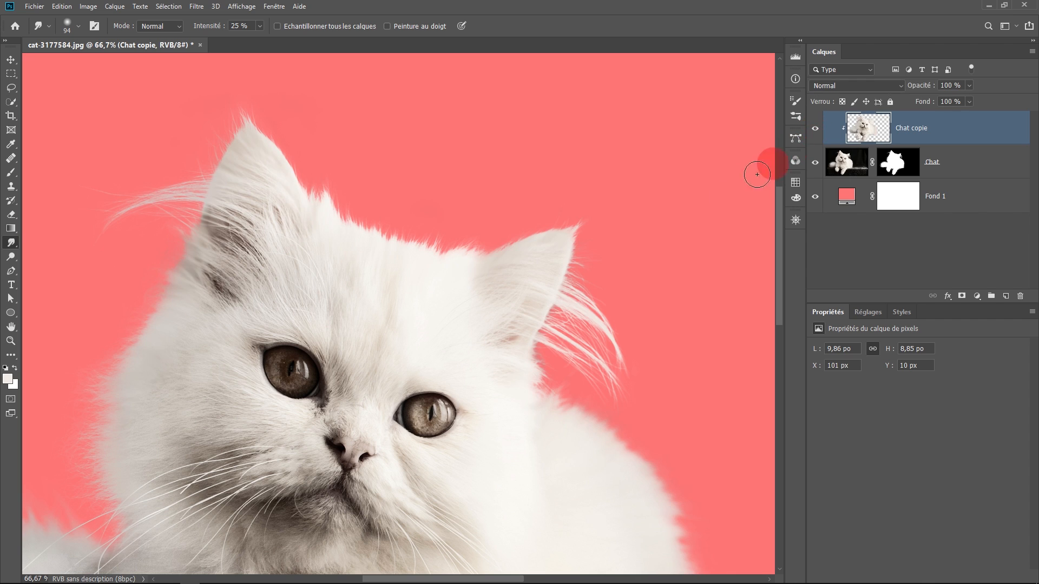
Inspect the body, tail, face and ear contours up close, comparing the ear's edge with the Chat copie layer hidden and shown
left_click_drag(618, 289, 612, 191)
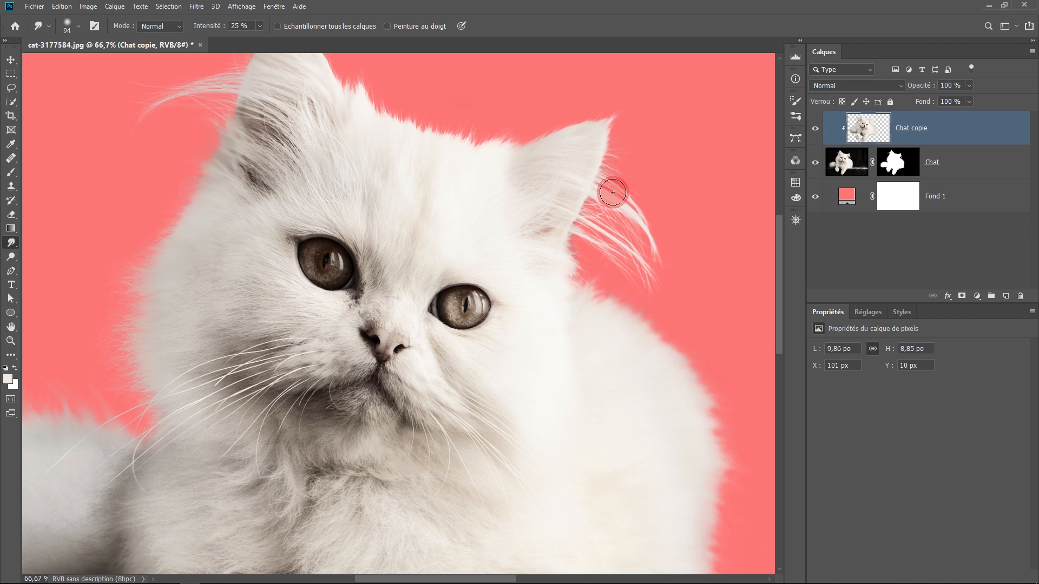
left_click_drag(560, 358, 636, 124)
left_click_drag(478, 235, 671, 249)
left_click(460, 238, "ctrl")
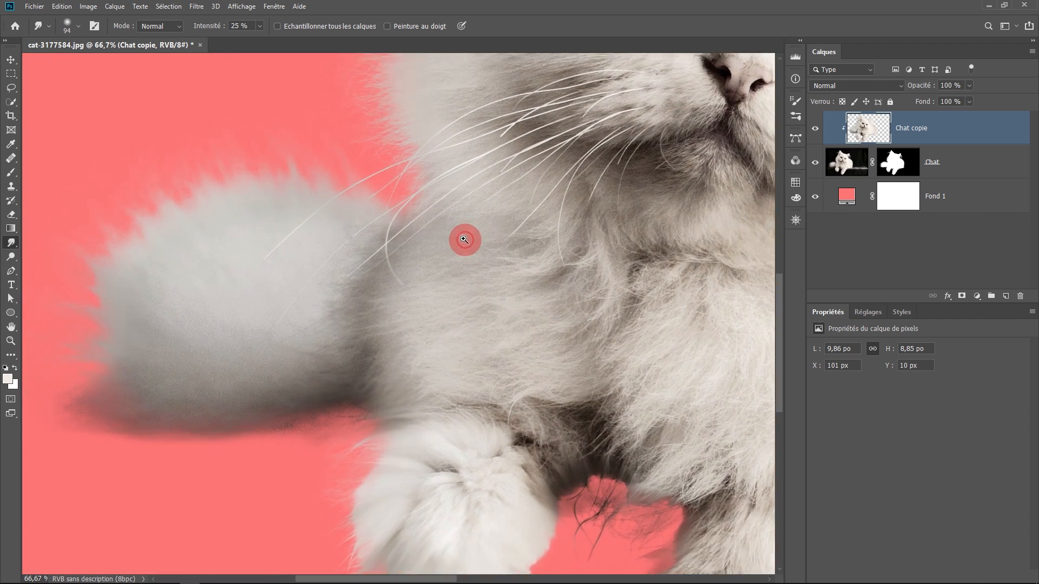
left_click_drag(473, 208, 354, 327)
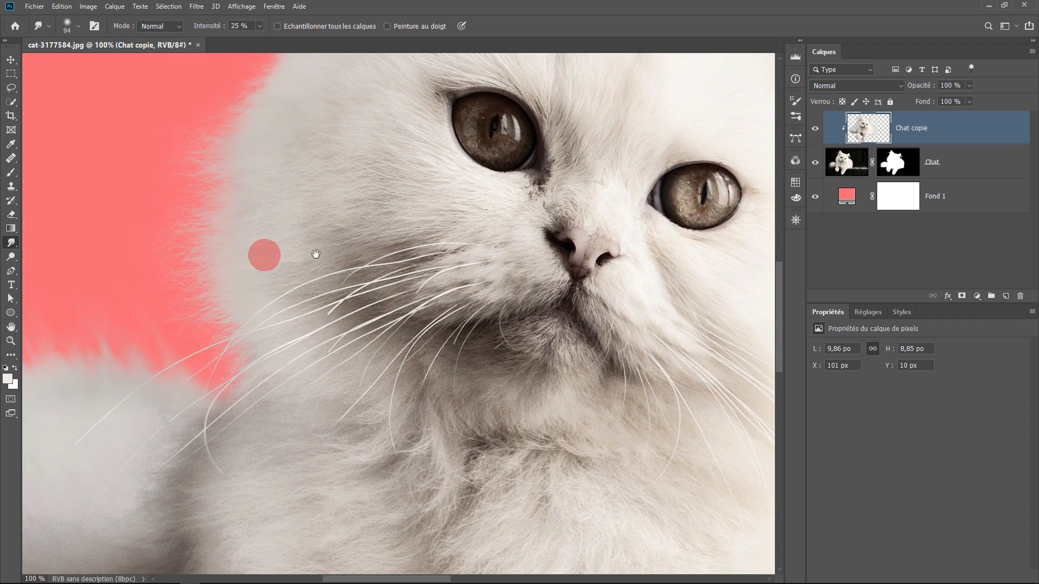
left_click_drag(448, 203, 639, 295)
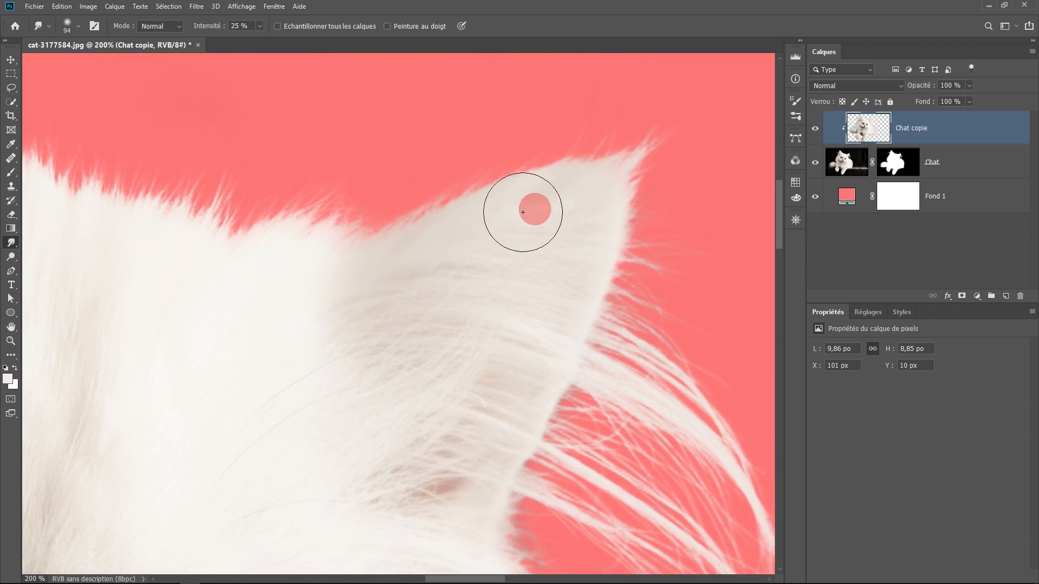
left_click(811, 131)
left_click(811, 131)
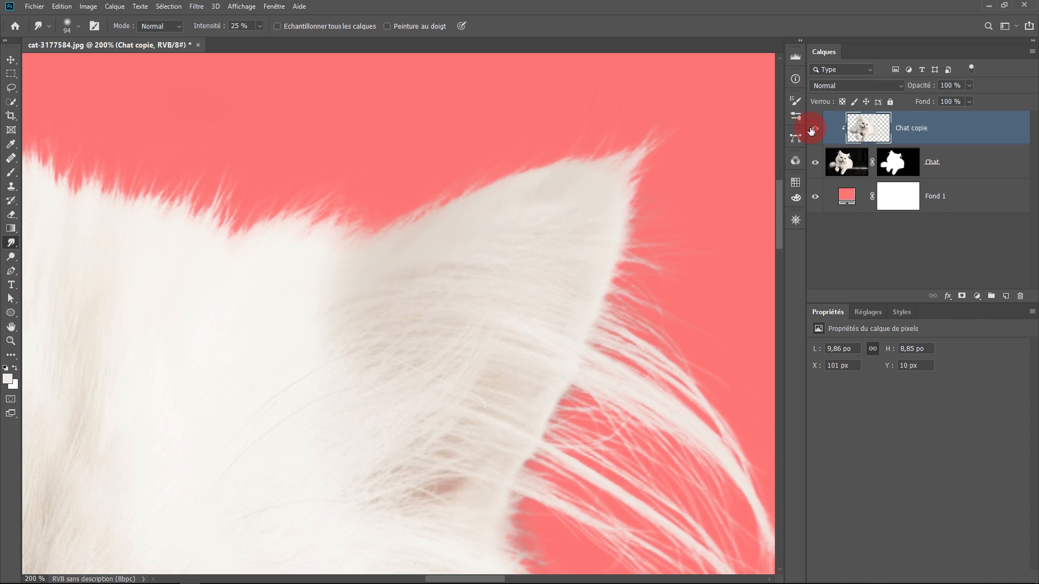
left_click_drag(584, 219, 564, 229)
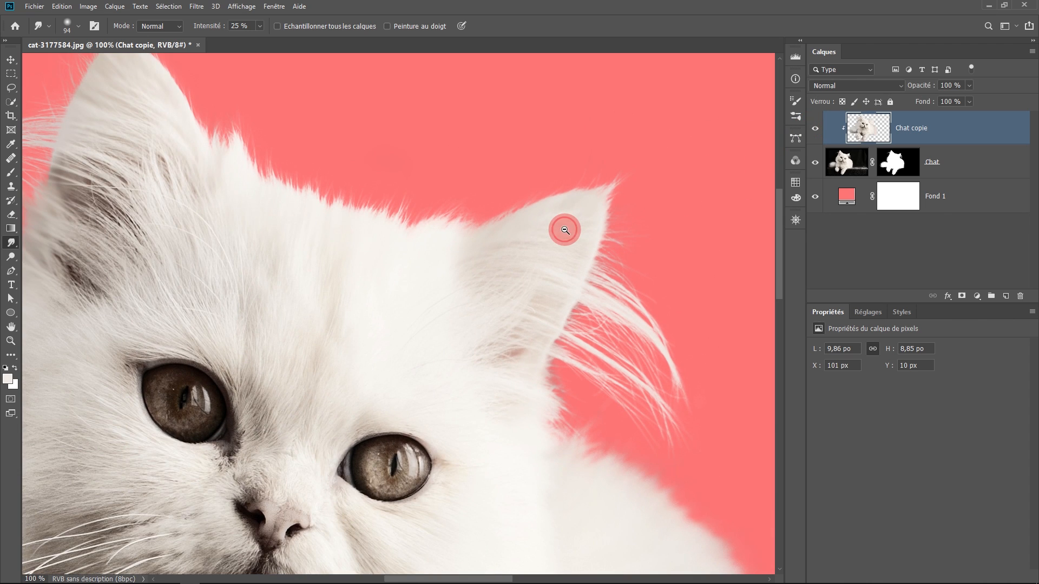
left_click(564, 230, "alt")
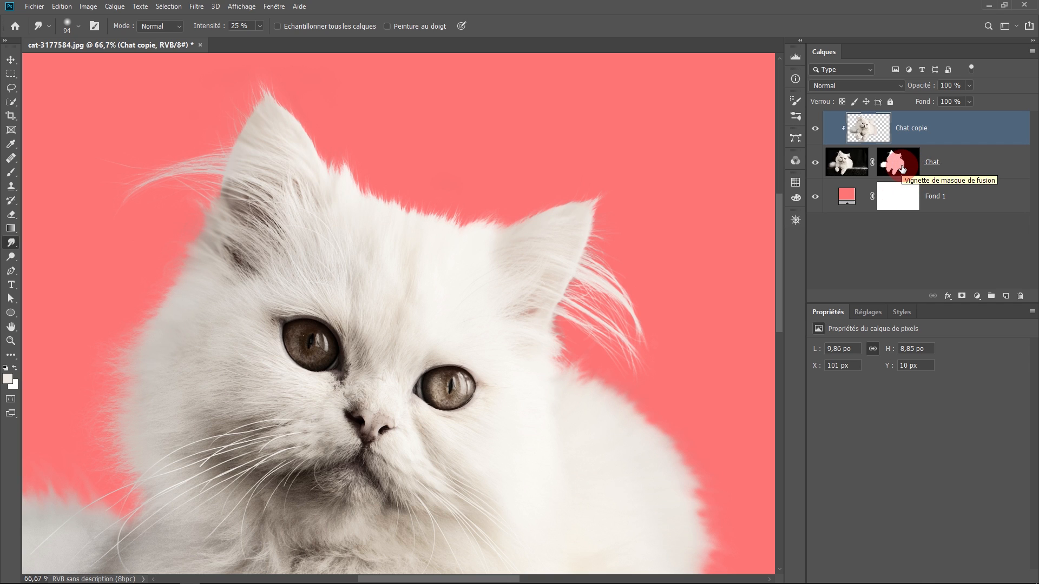
Load the Chat layer's mask as a selection and contract it by 25 pixels
left_click(902, 165, "ctrl")
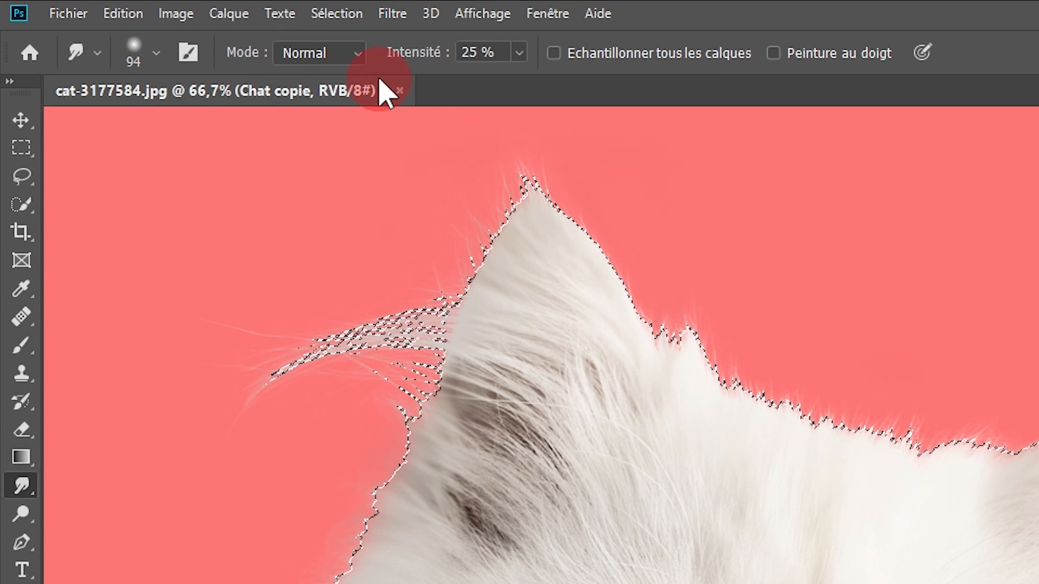
left_click(346, 15)
mouse_move(372, 319)
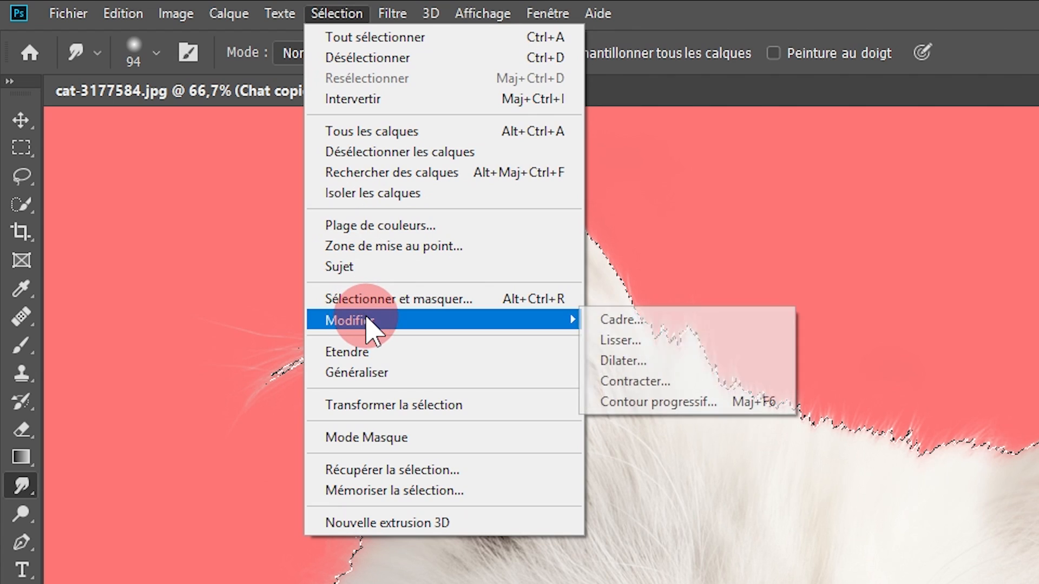
left_click(669, 379)
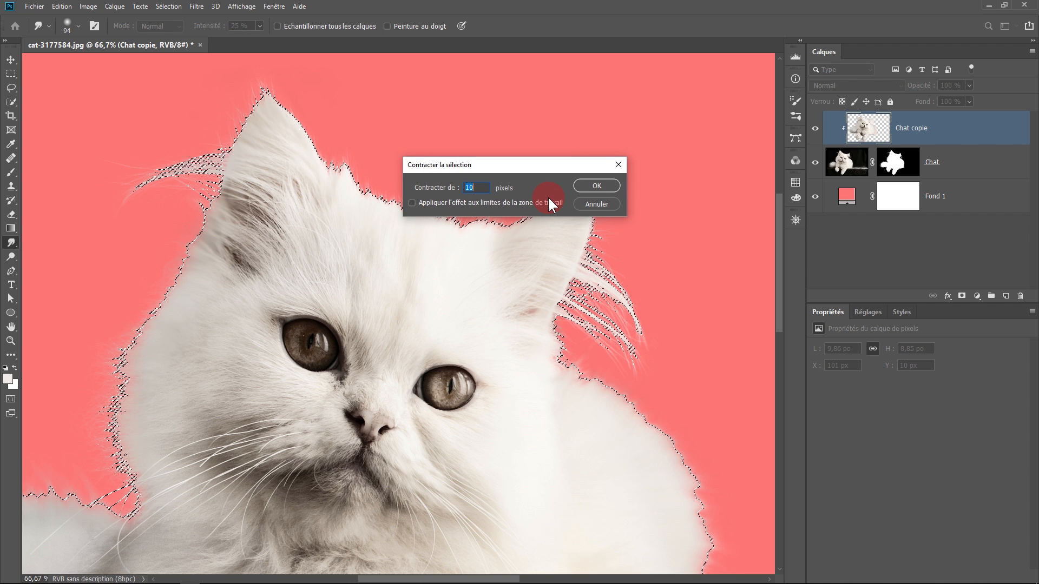
type("25")
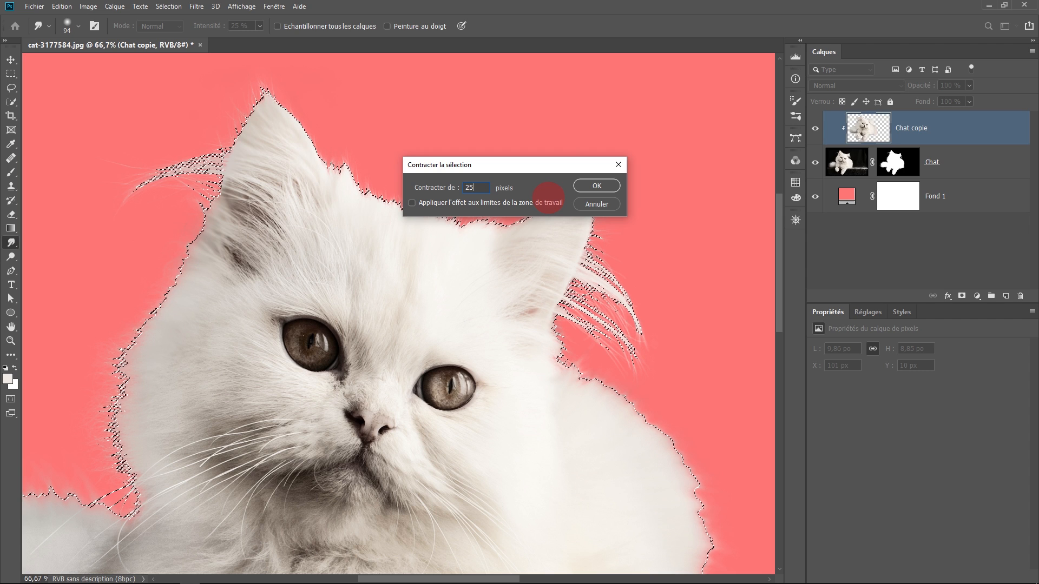
left_click(596, 186)
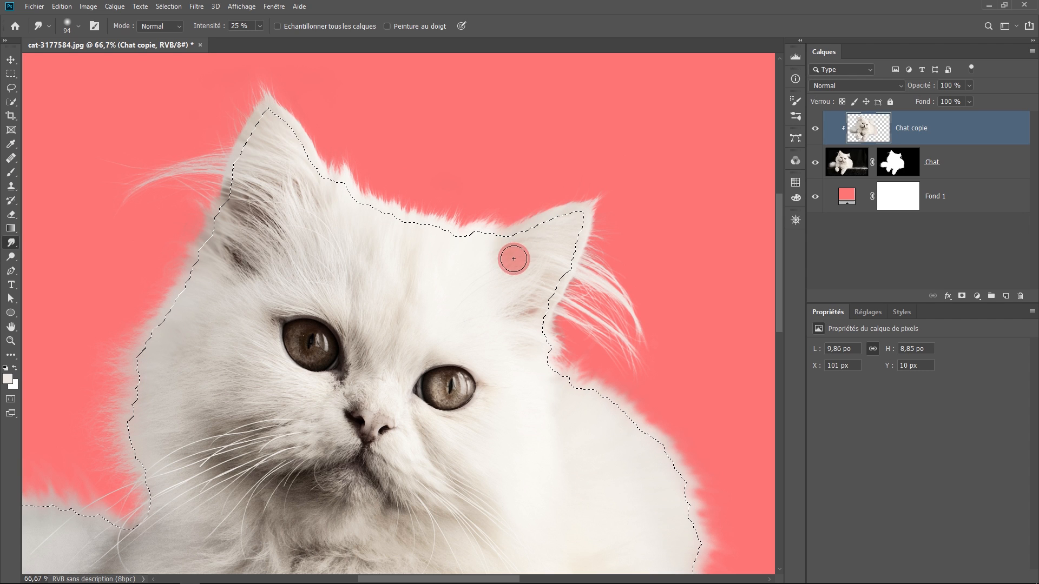
Invert the contracted selection so it covers the cat's outer fringe and the surroundings
scroll(452, 235, "up", 1)
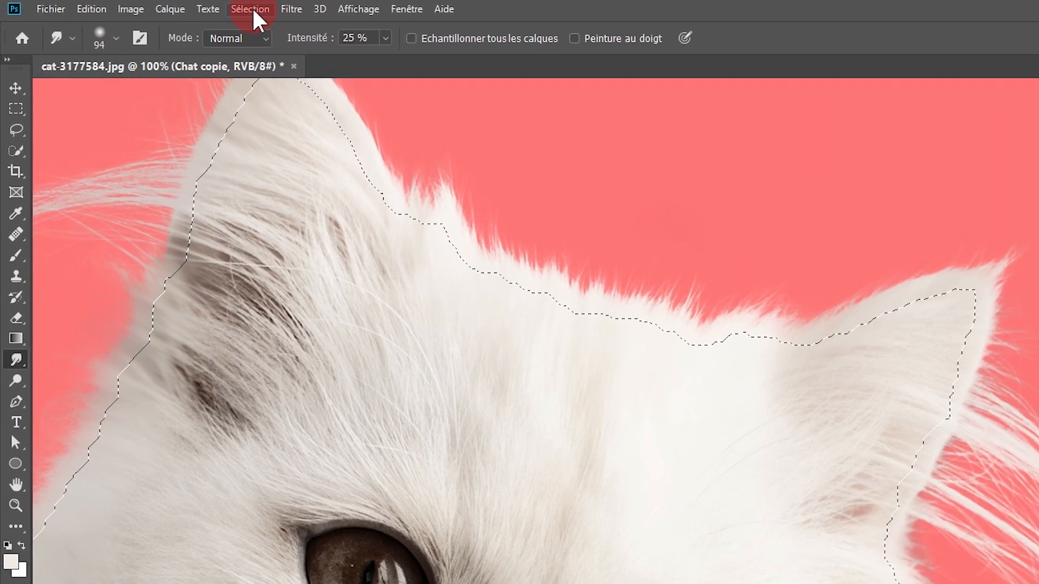
left_click(171, 8)
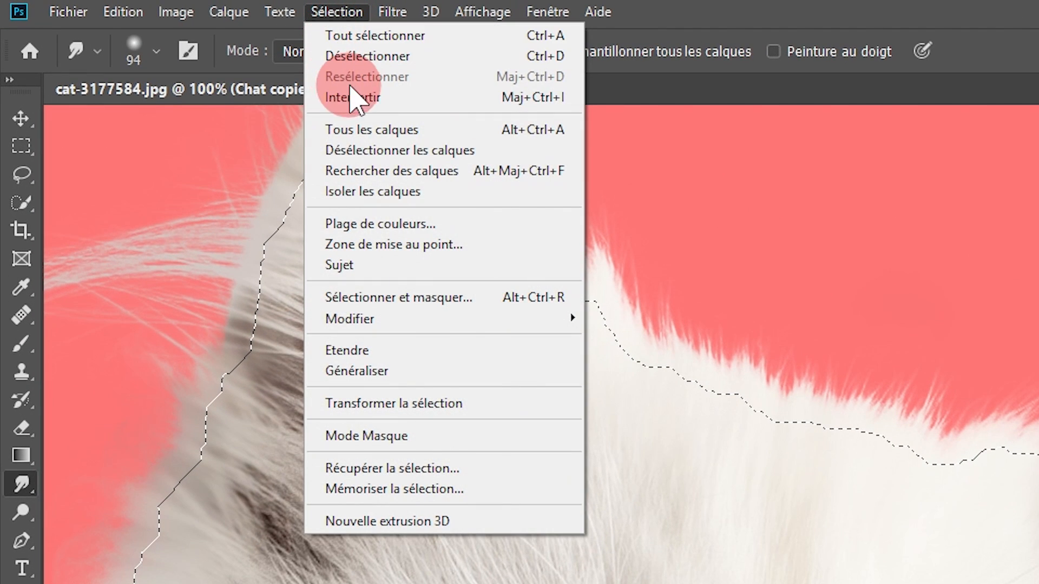
left_click(381, 98)
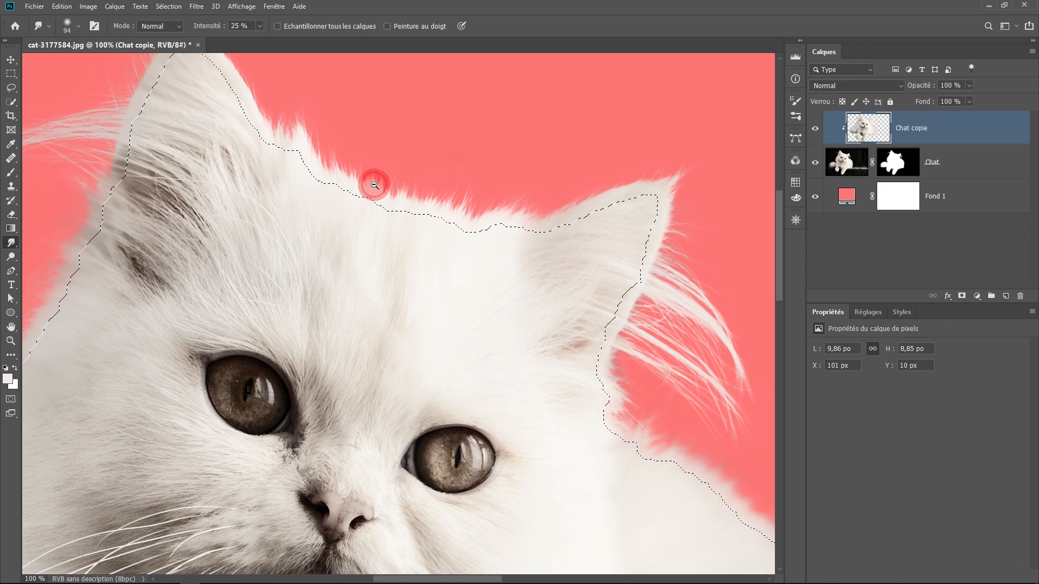
Add a layer mask to the Chat copie layer from the fringe selection and view the mask on its own
left_click(741, 367, "alt")
left_click(741, 367, "alt")
left_click(374, 185, "alt")
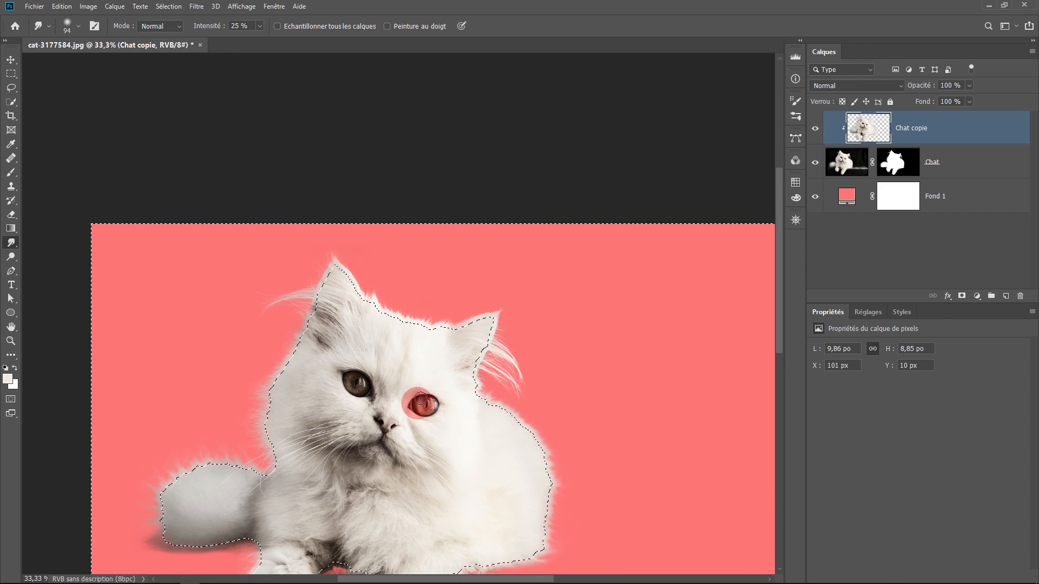
left_click(432, 367, "ctrl")
left_click(432, 367, "ctrl")
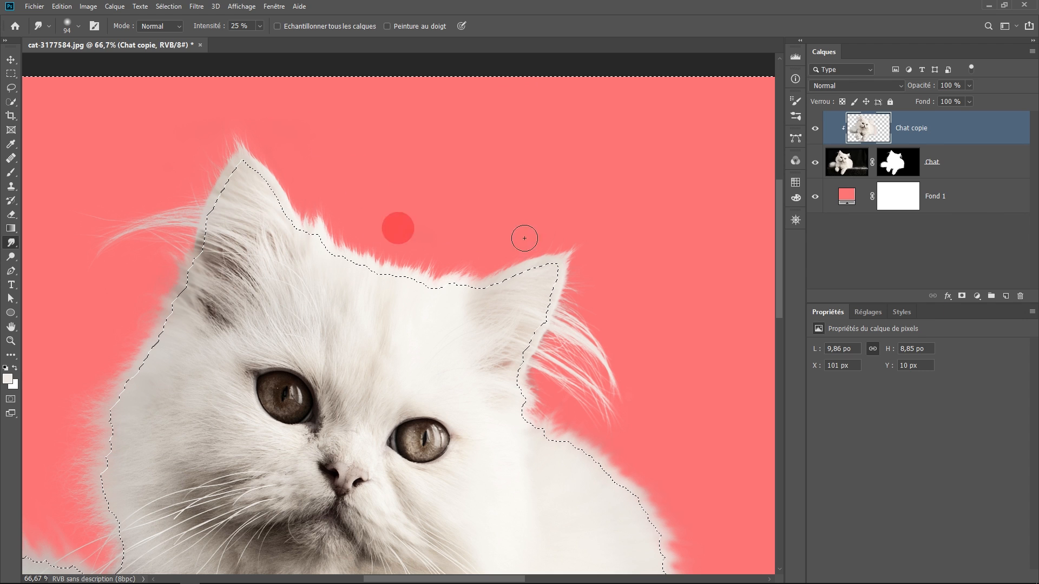
left_click(961, 296)
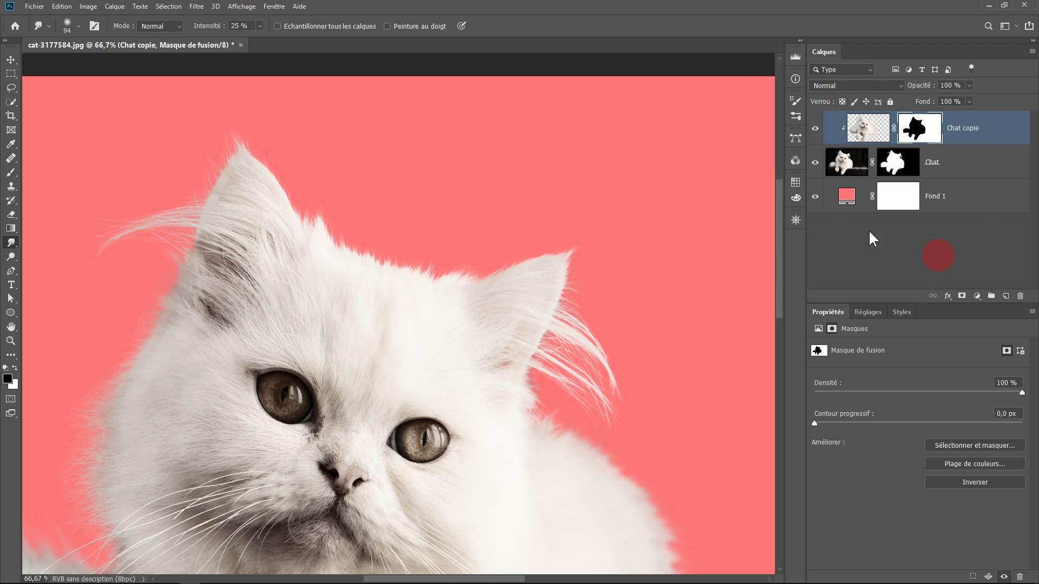
left_click(910, 128, "alt")
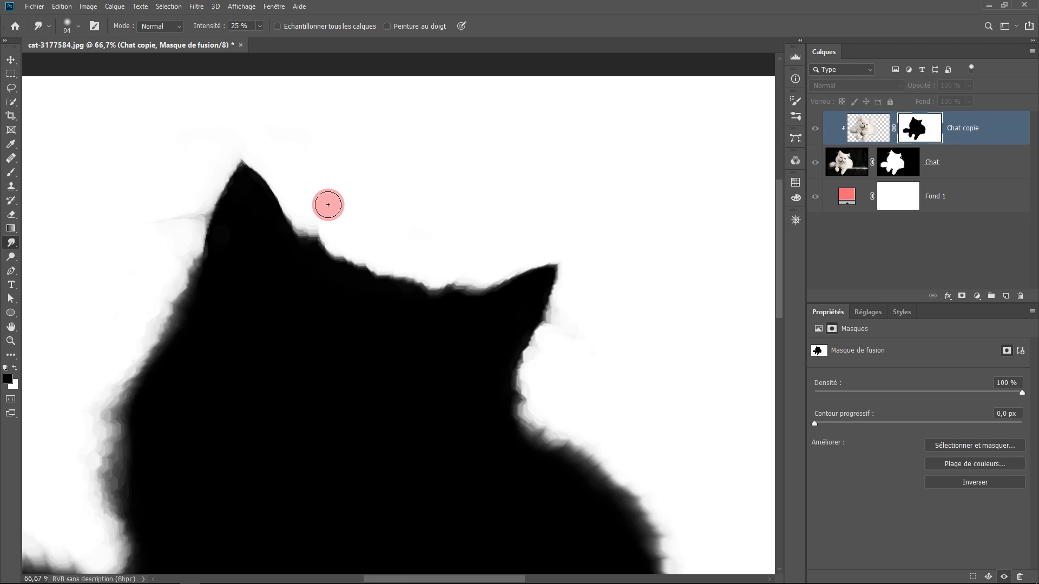
left_click(918, 133, "alt")
Disable and re-enable the Chat copie layer's mask repeatedly to compare the fur inside the ear up close
left_click(389, 252, "ctrl")
left_click(389, 252, "ctrl")
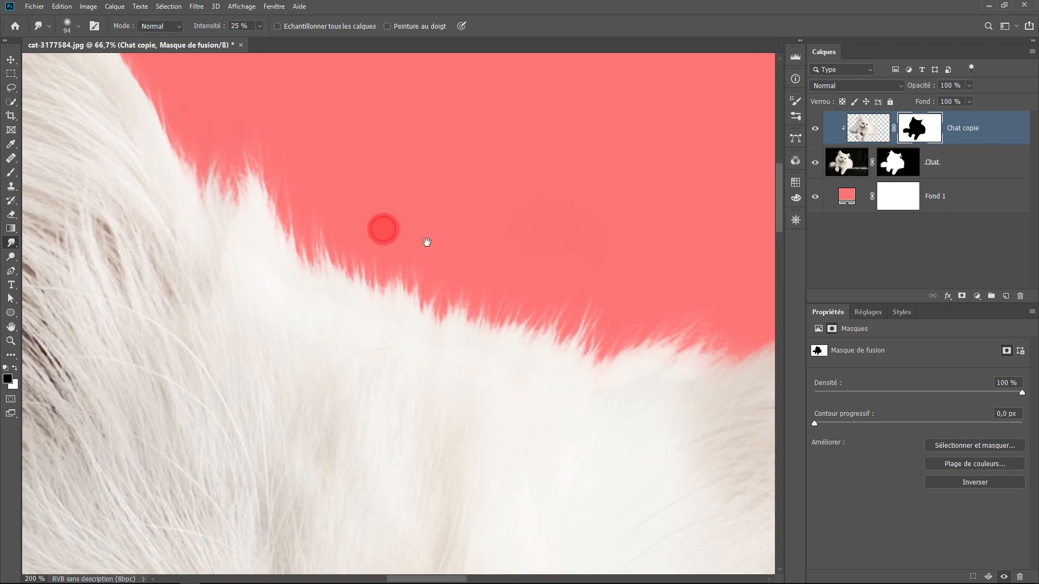
left_click_drag(341, 213, 745, 350)
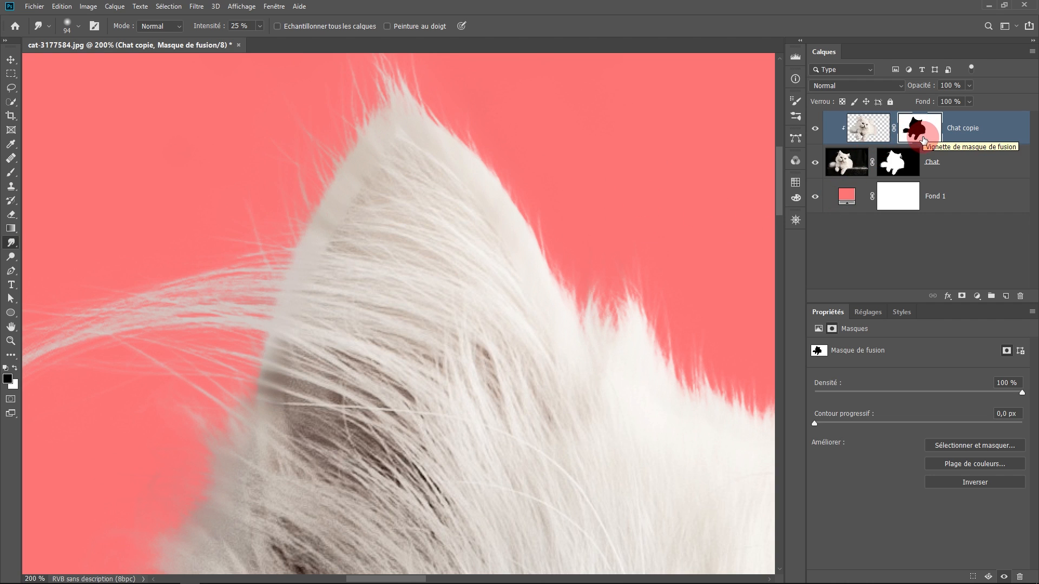
left_click(923, 130, "shift")
left_click(924, 130, "shift")
left_click(924, 130, "shift")
left_click(923, 131, "shift")
left_click(923, 131, "shift")
left_click(923, 131, "shift")
left_click(924, 130, "shift")
left_click(923, 130, "shift")
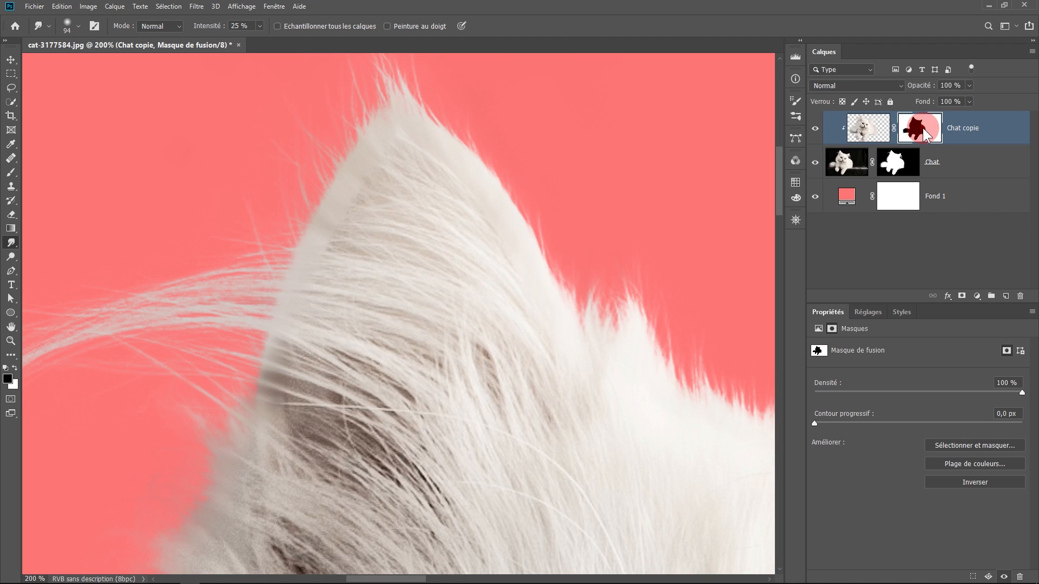
left_click(847, 196)
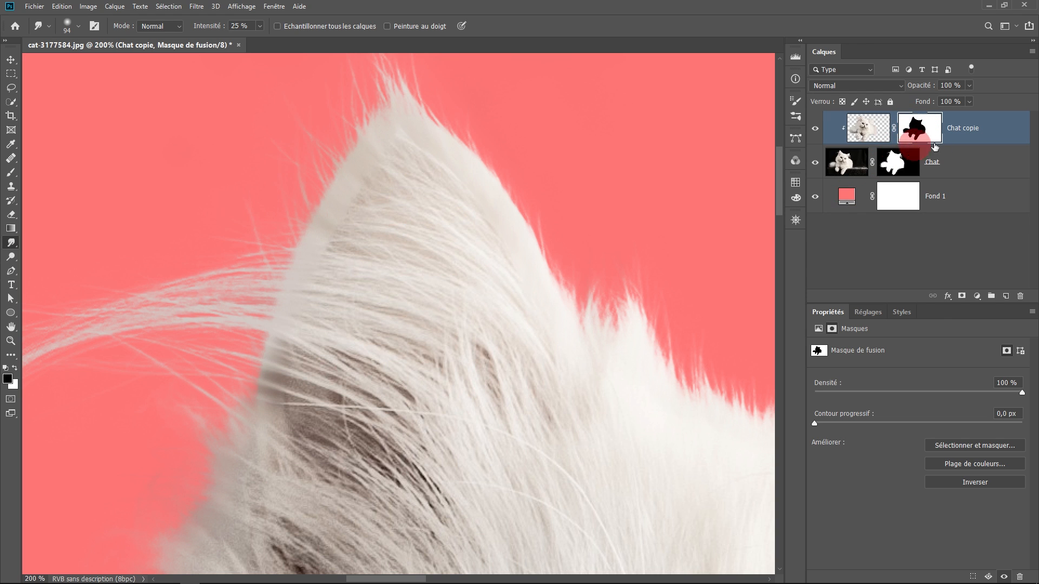
Brush black at 50 % opacity on the Chat copie layer's mask over the ear and the tail's edge, enlarging the brush to 82 for the tail
left_click(11, 172)
left_click_drag(432, 256, 363, 250)
left_click_drag(440, 262, 422, 268)
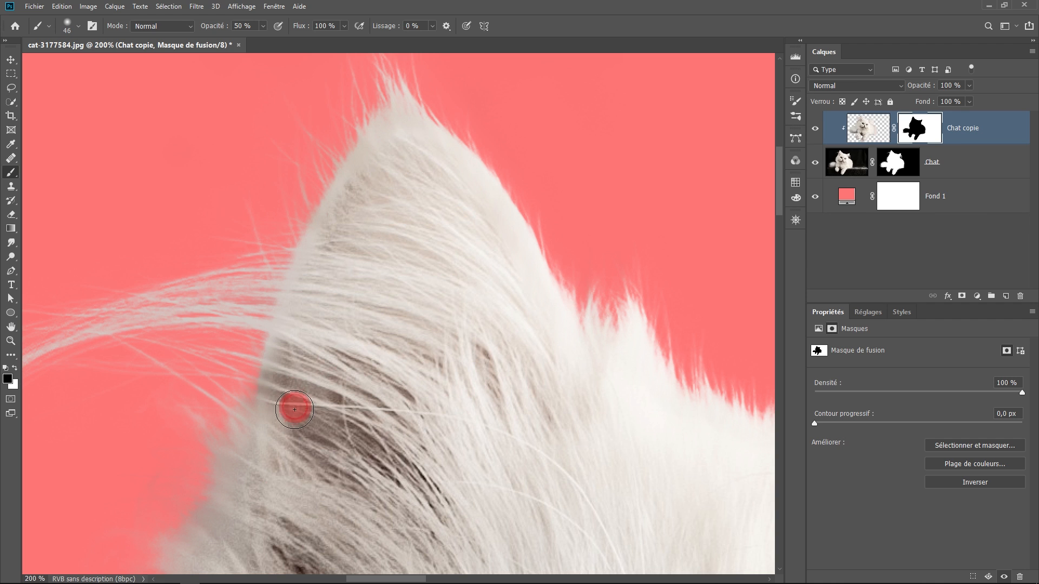
left_click_drag(336, 384, 430, 229)
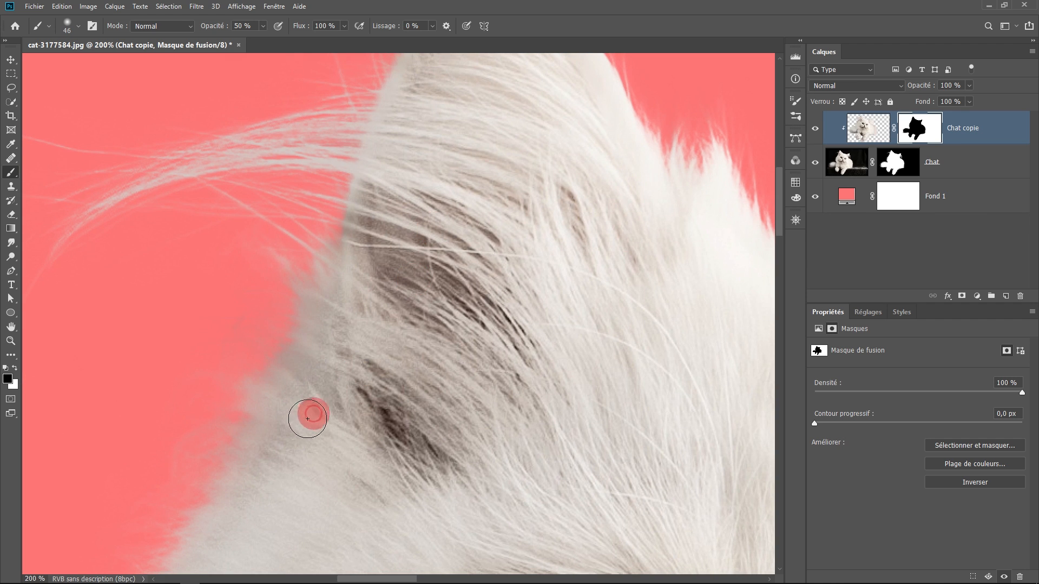
left_click_drag(385, 387, 553, 126)
left_click_drag(472, 301, 531, 144)
left_click_drag(493, 293, 517, 184)
left_click_drag(508, 338, 516, 171)
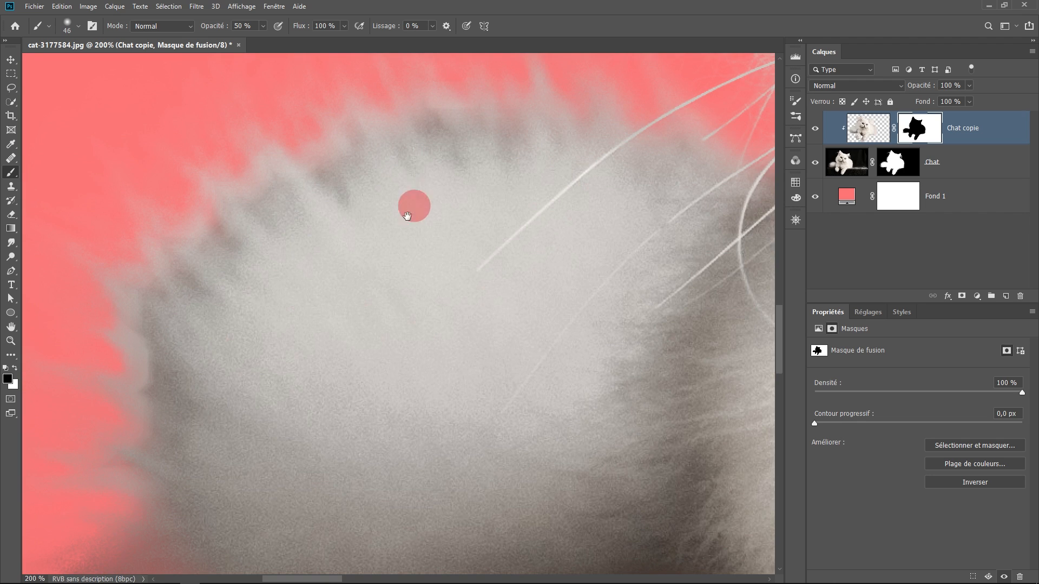
left_click_drag(319, 315, 433, 264)
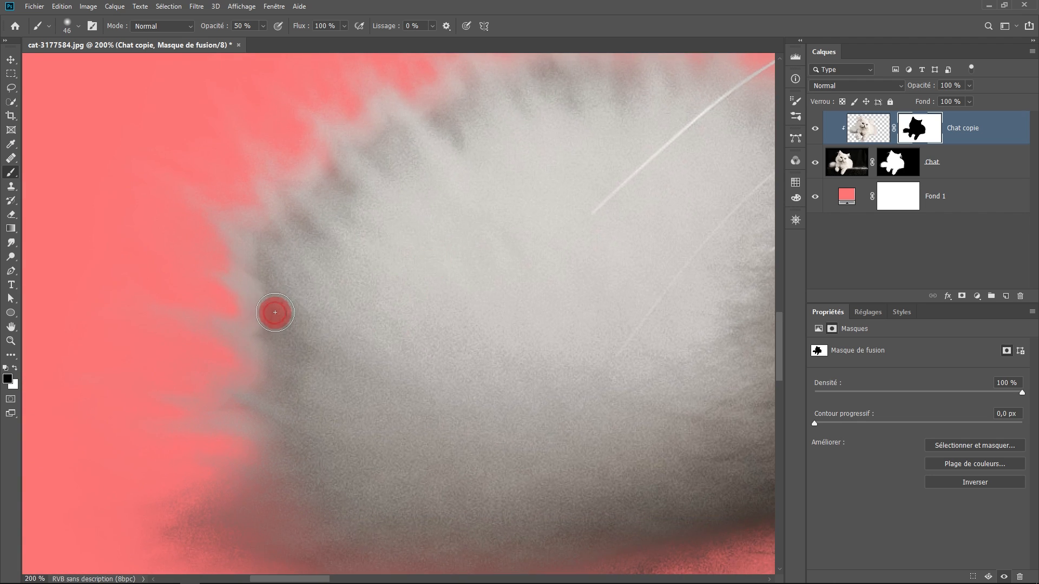
left_click_drag(334, 320, 354, 319)
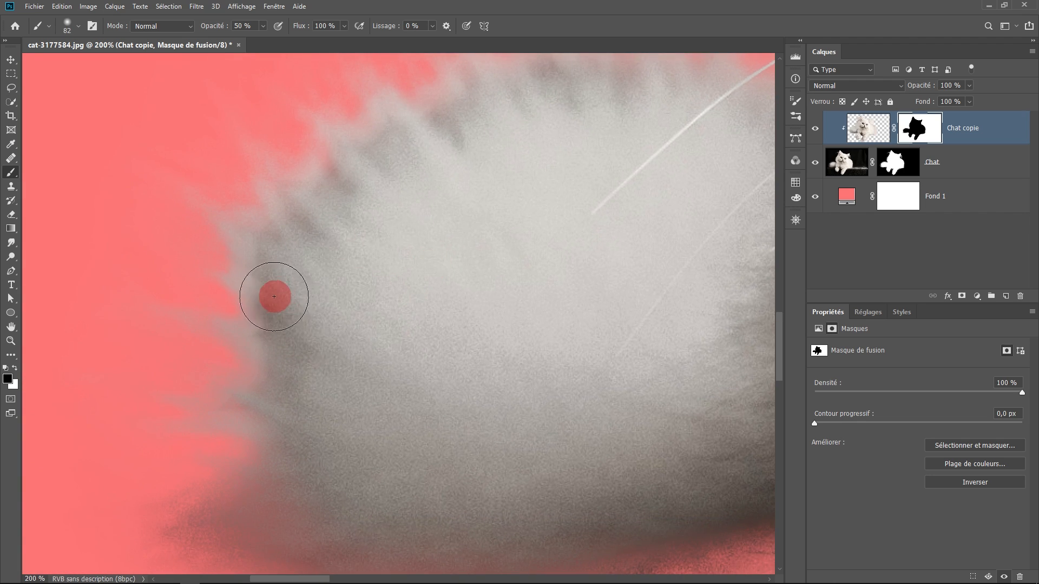
left_click(255, 284)
mouse_move(254, 284)
left_mouse_down()
mouse_move(281, 359)
mouse_move(232, 341)
mouse_move(301, 388)
mouse_move(329, 278)
mouse_move(311, 241)
mouse_move(329, 216)
mouse_move(287, 216)
mouse_move(301, 271)
mouse_move(219, 234)
left_mouse_up()
Compare the raised front paw's fur with the Chat copie layer's mask disabled and enabled
scroll(449, 424, "down", 3)
left_click_drag(417, 392, 343, 368)
left_click_drag(488, 411, 347, 299)
scroll(380, 368, "up", 2)
mouse_move(427, 402)
left_mouse_down()
mouse_move(485, 302)
mouse_move(424, 343)
mouse_move(407, 225)
left_mouse_up()
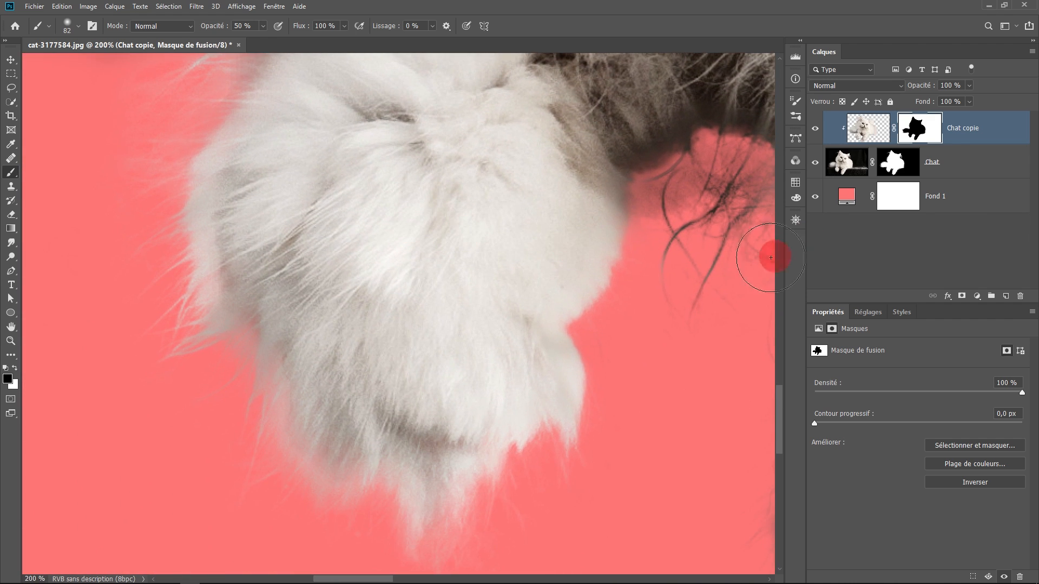
left_click(922, 135, "shift")
left_click(922, 135, "shift")
left_click(922, 136, "shift")
left_click(922, 136, "shift")
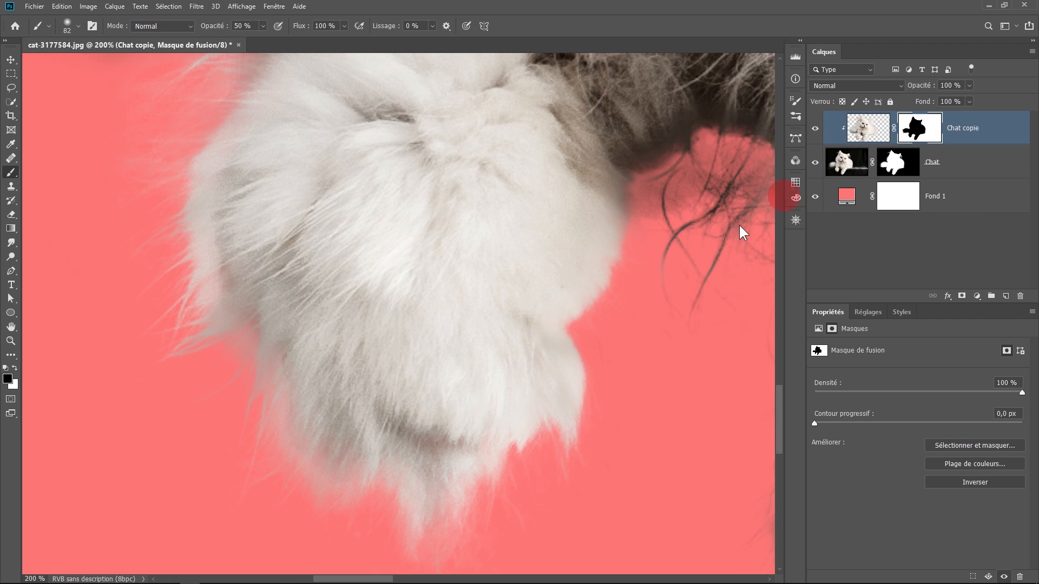
Compare the other front paw's fringe with the Chat copie layer's mask disabled and enabled
left_click_drag(708, 238, 349, 228)
left_click_drag(557, 238, 434, 41)
left_click_drag(470, 197, 448, 65)
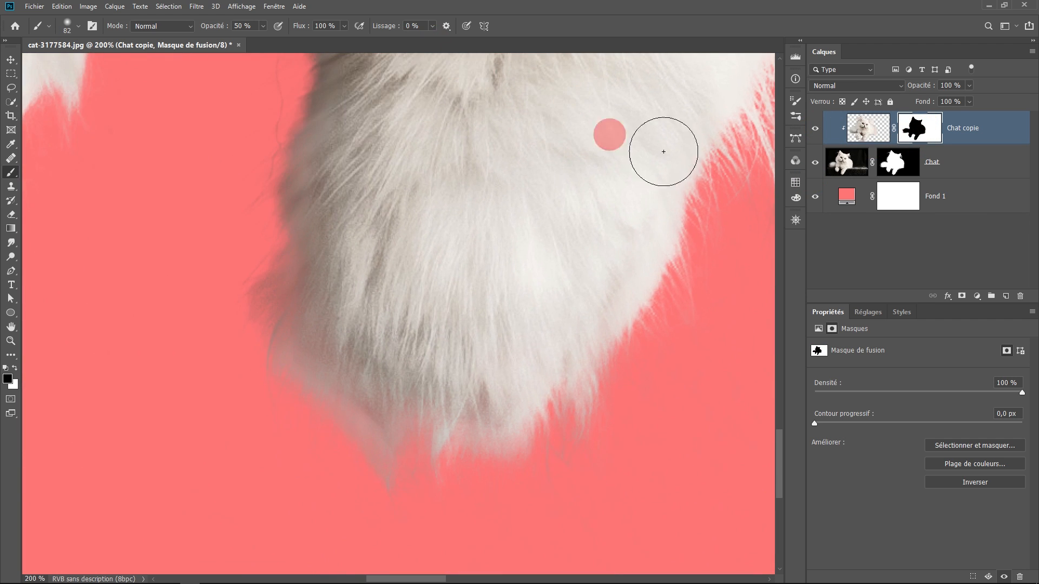
left_click(923, 127, "shift")
left_click(923, 128, "shift")
left_click(923, 127, "shift")
left_click(923, 128, "shift")
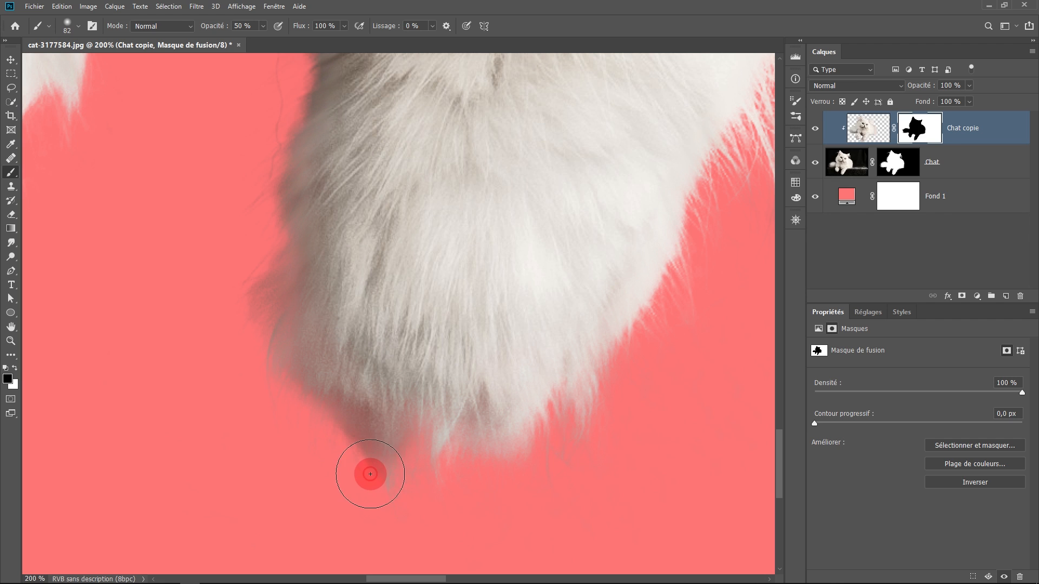
Inspect the cutout's contours along the belly, back, ear and face up close, and the whole cat from a distance
mouse_move(655, 70)
left_mouse_down()
mouse_move(343, 313)
mouse_move(222, 484)
left_mouse_up()
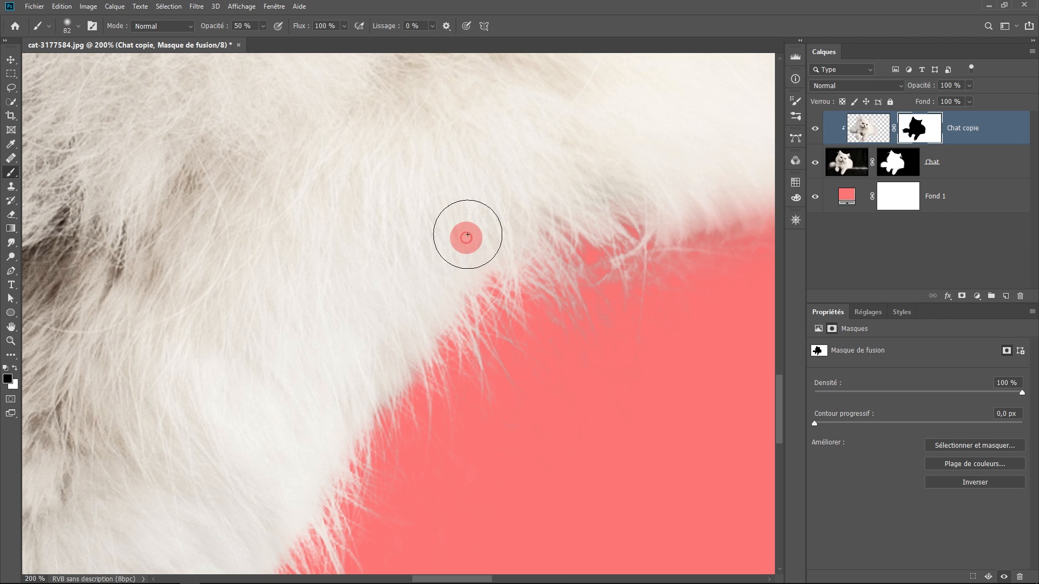
left_click_drag(616, 142, 387, 269)
left_click_drag(516, 215, 339, 273)
mouse_move(397, 260)
left_mouse_down()
mouse_move(360, 314)
mouse_move(397, 394)
mouse_move(370, 230)
mouse_move(429, 434)
left_mouse_up()
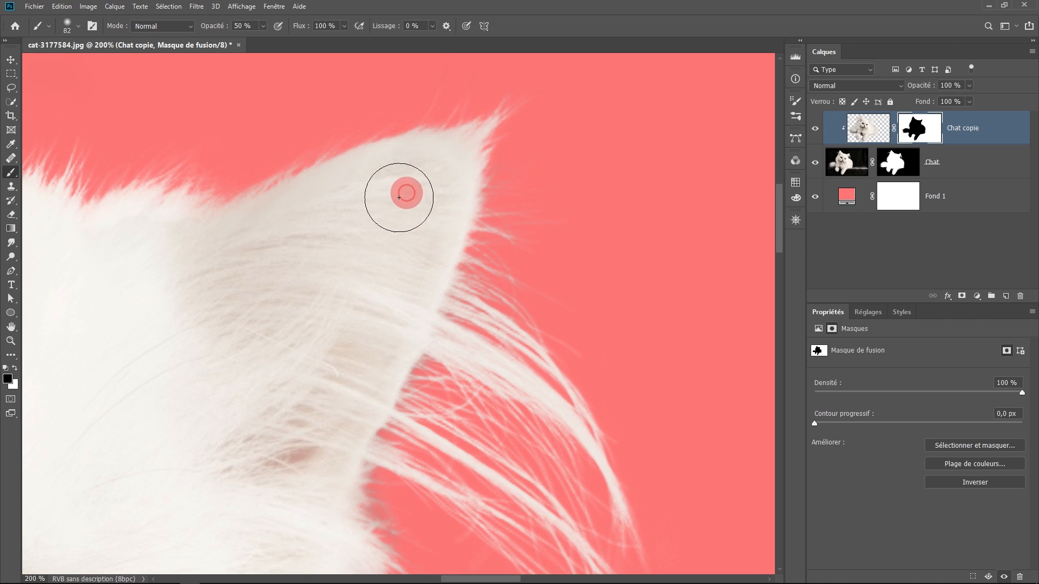
scroll(276, 286, "down", 2)
left_click_drag(294, 292, 494, 227)
key("ctrl+minus")
left_click_drag(559, 225, 555, 279)
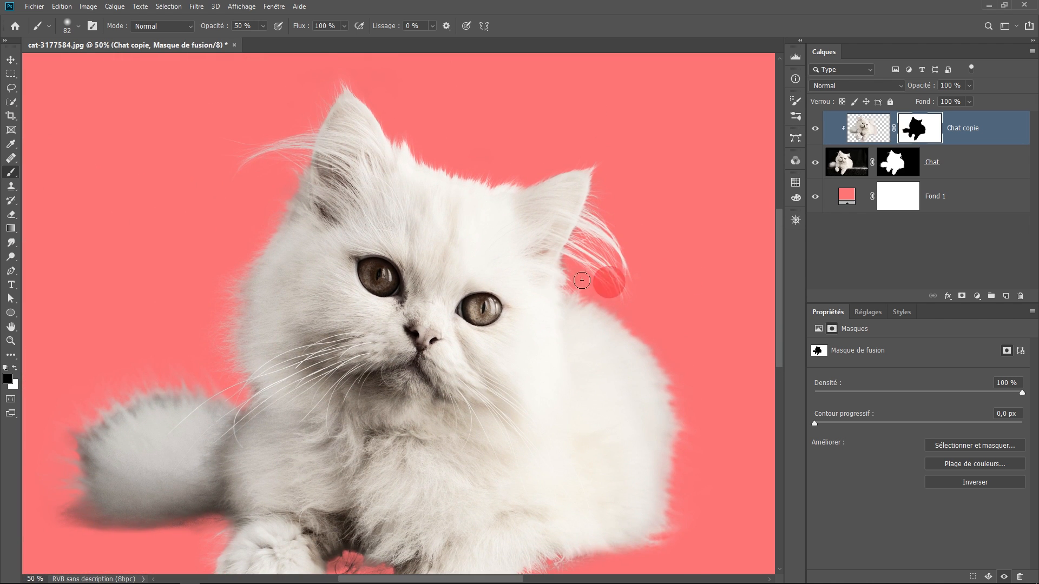
key("ctrl+plus")
key("ctrl+plus")
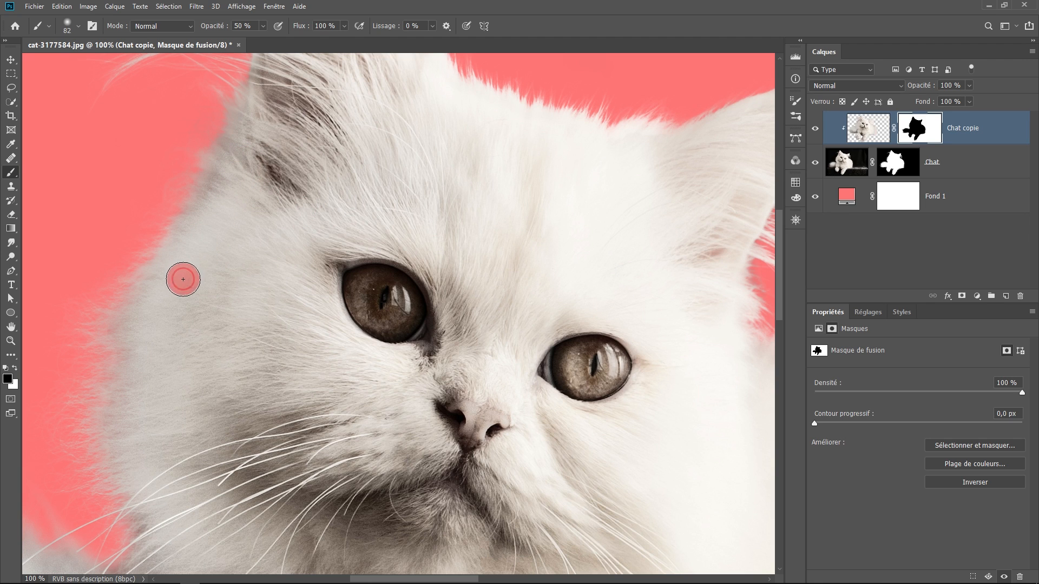
key("ctrl+minus")
key("ctrl+minus")
key("ctrl+minus")
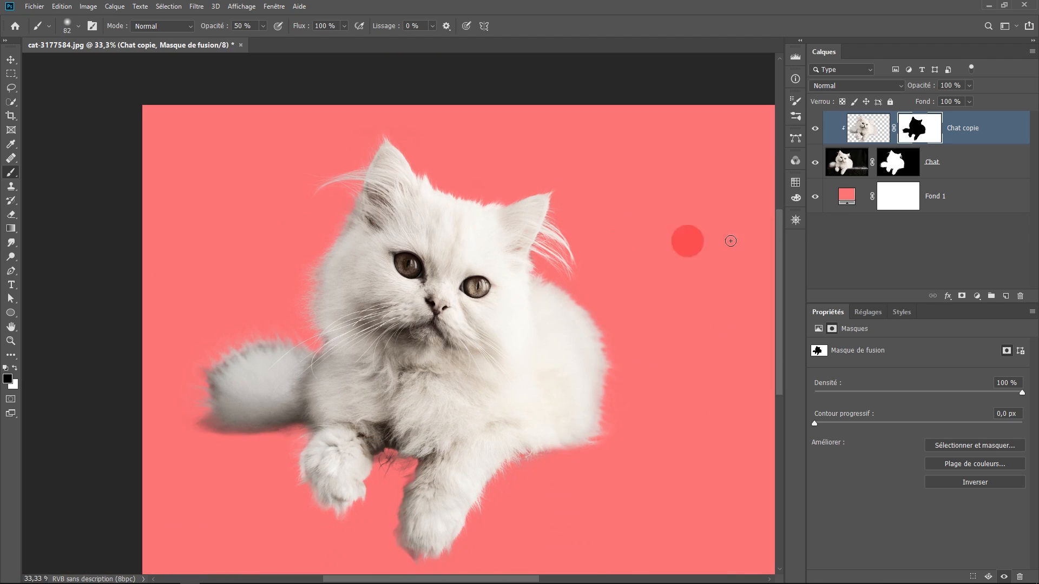
Change the Fond 1 fill layer's colour to a dark olive green, trying a dark red (a02424) on the way
double_click(845, 199)
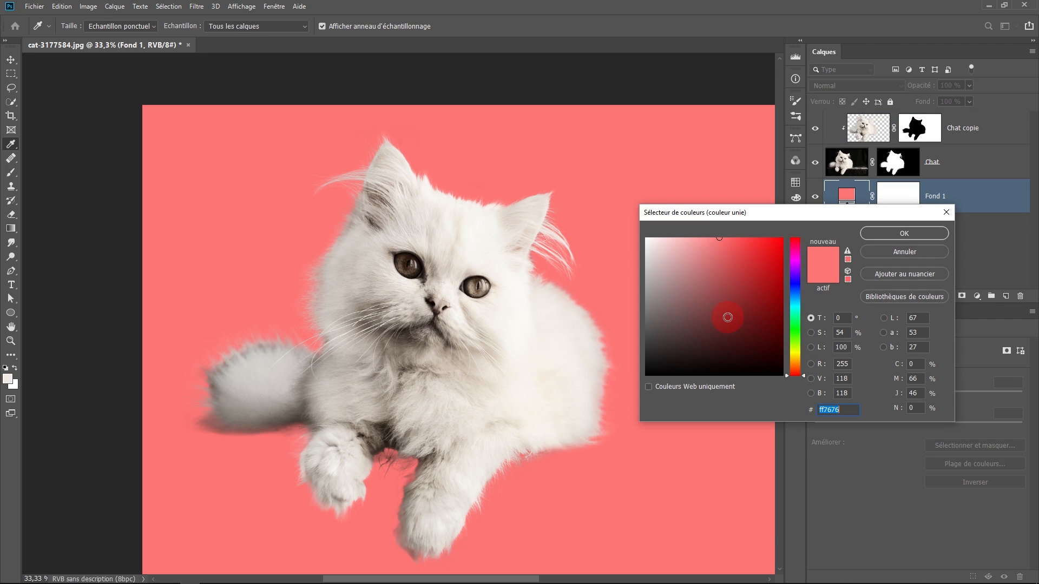
mouse_move(742, 258)
left_mouse_down()
mouse_move(760, 318)
mouse_move(782, 269)
mouse_move(812, 267)
left_mouse_up()
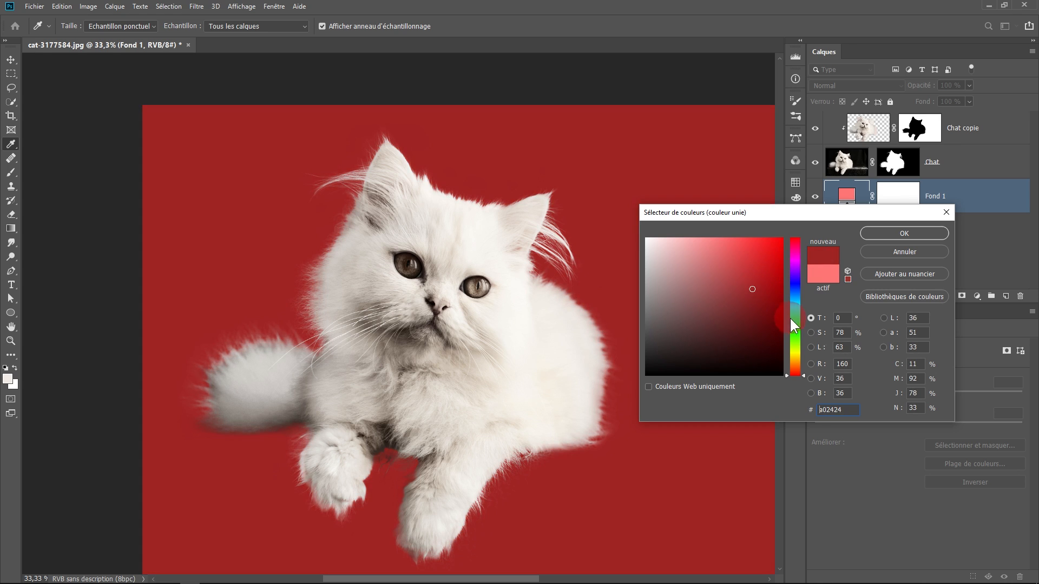
left_click(796, 350)
left_click_drag(777, 215, 858, 219)
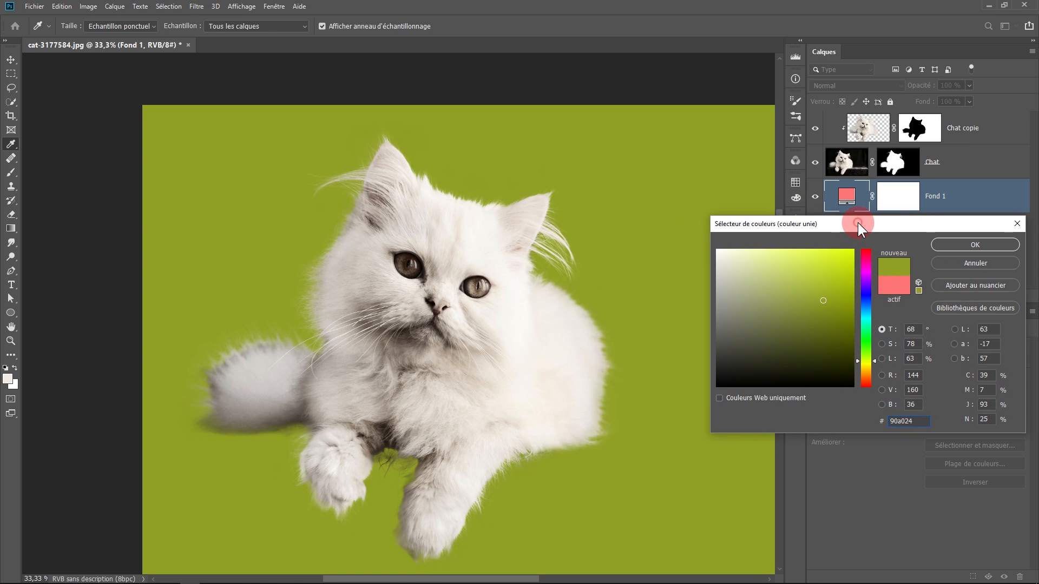
mouse_move(806, 310)
left_mouse_down()
mouse_move(835, 278)
mouse_move(802, 271)
mouse_move(765, 294)
mouse_move(820, 320)
left_mouse_up()
left_click(974, 249)
key("b")
left_click(617, 323)
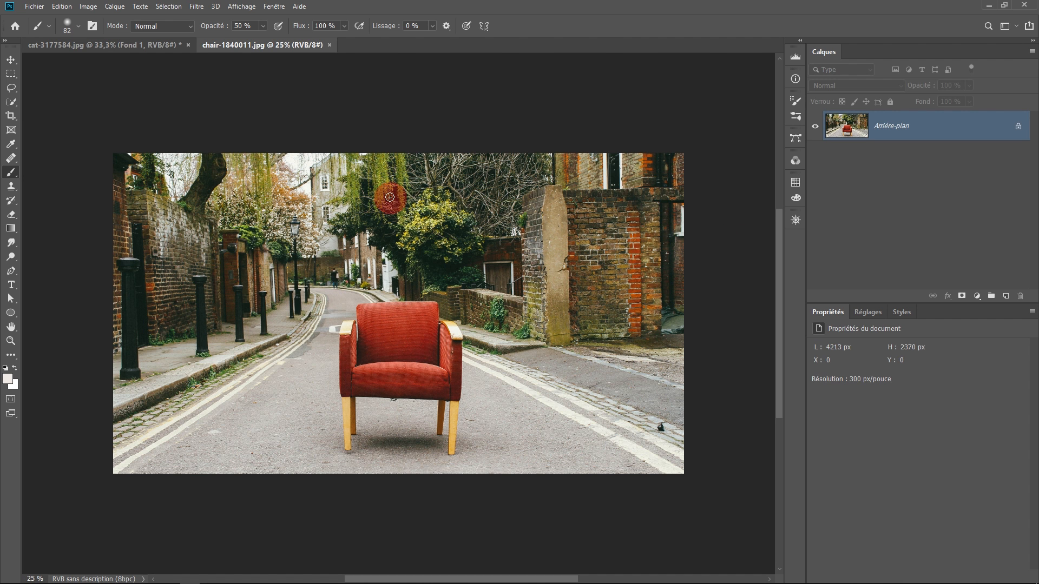
In cat-3177584.jpg, convert the Chat and Chat copie layers together into one smart object named Chat
left_click(150, 45)
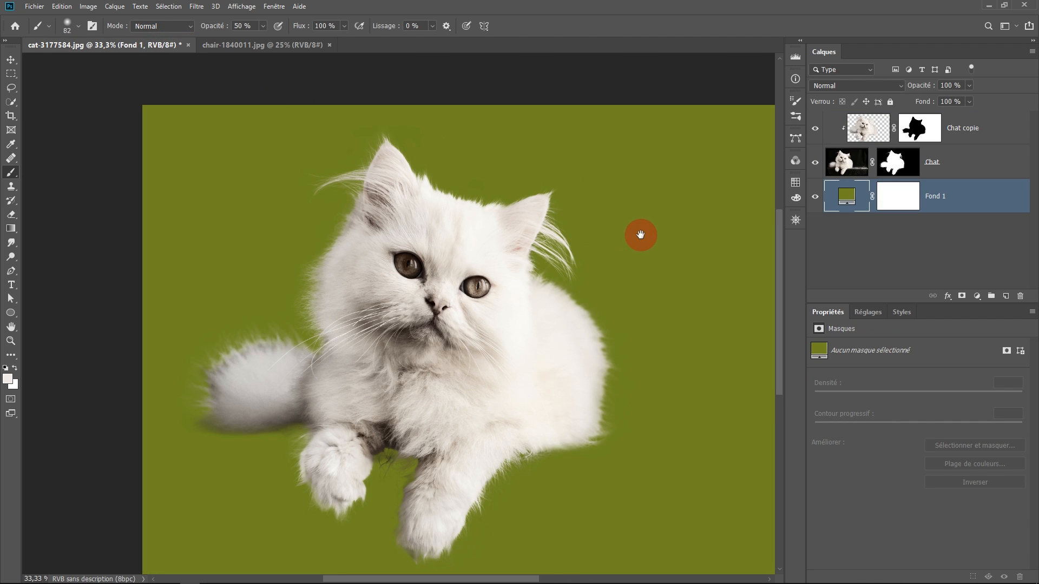
left_click_drag(640, 234, 604, 220)
left_click(971, 172)
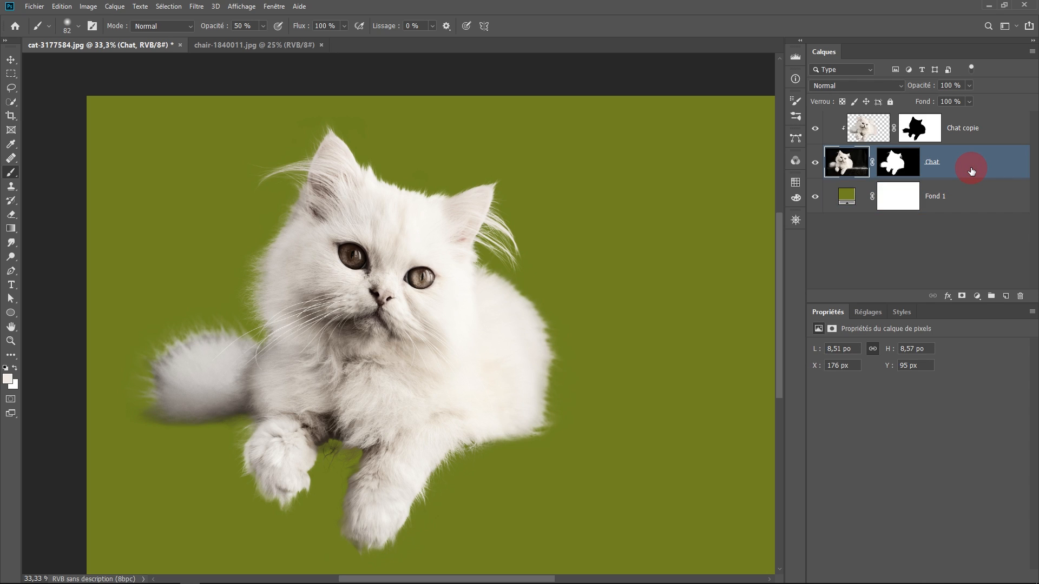
left_click(993, 130, "shift")
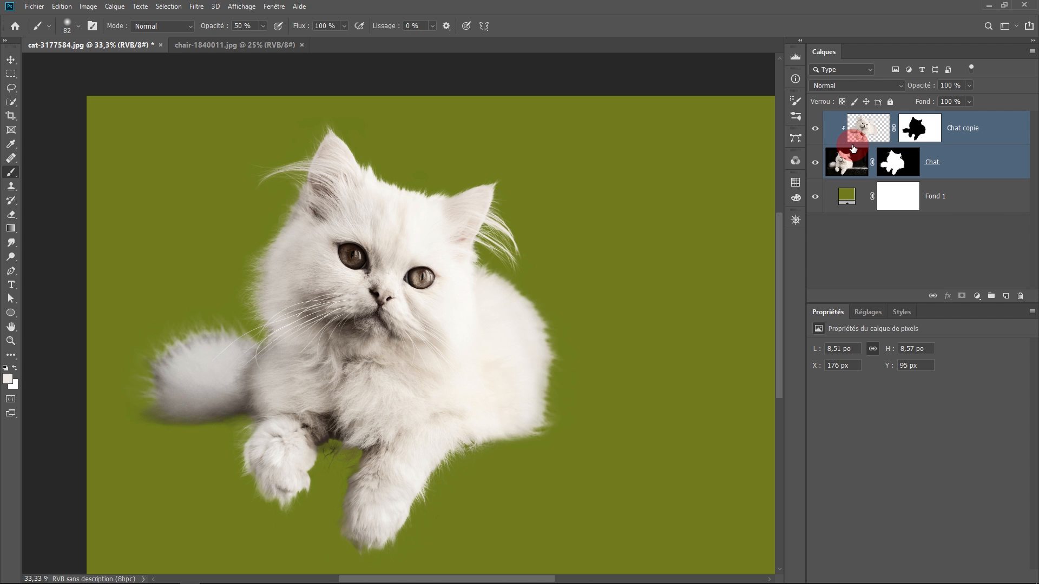
right_click(988, 126)
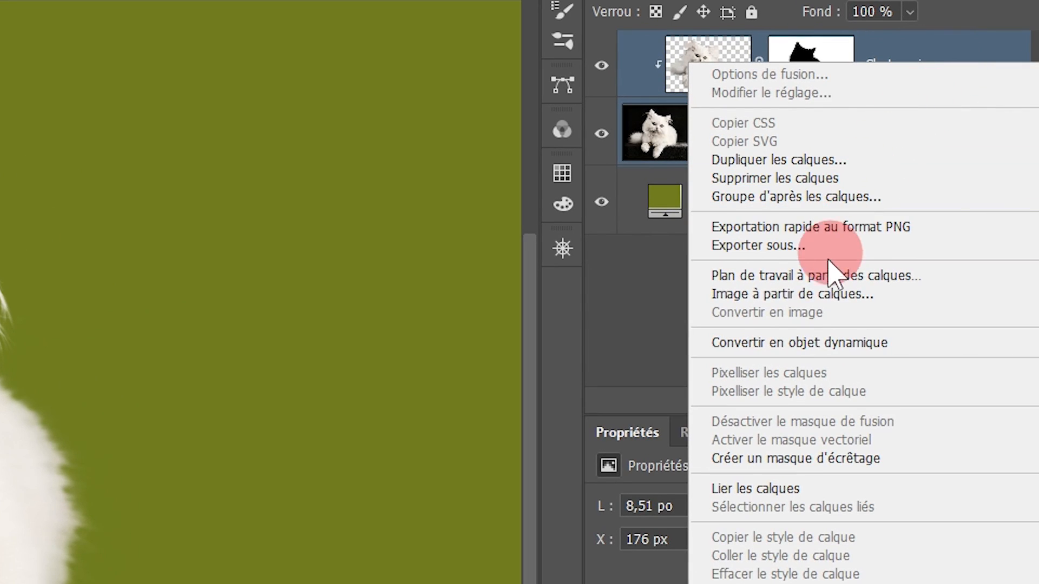
left_click(919, 365)
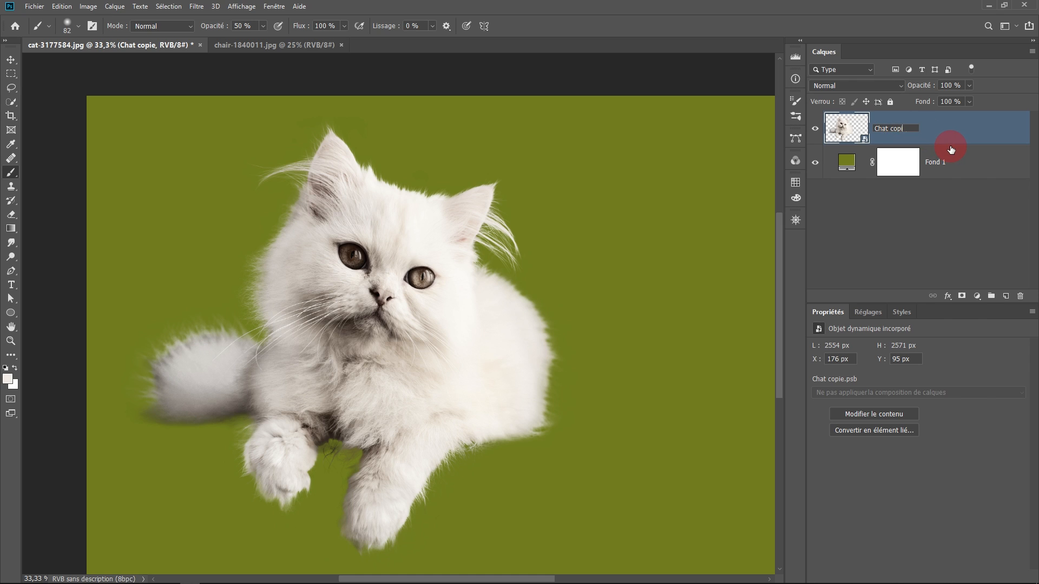
key("Return")
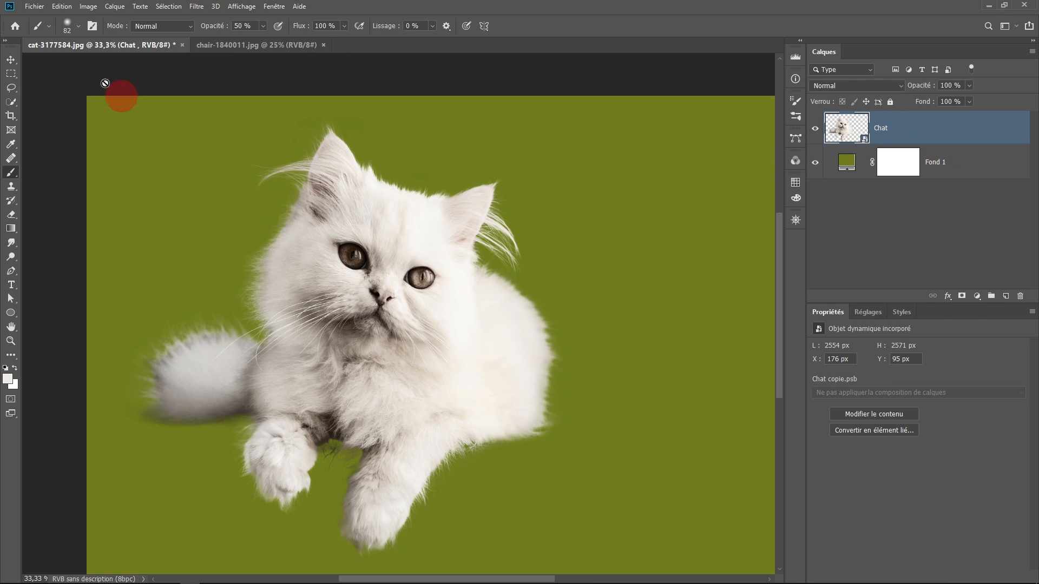
Copy the Chat smart object into chair-1840011.jpg and place it over the red chair
left_click(11, 59)
left_click(353, 285)
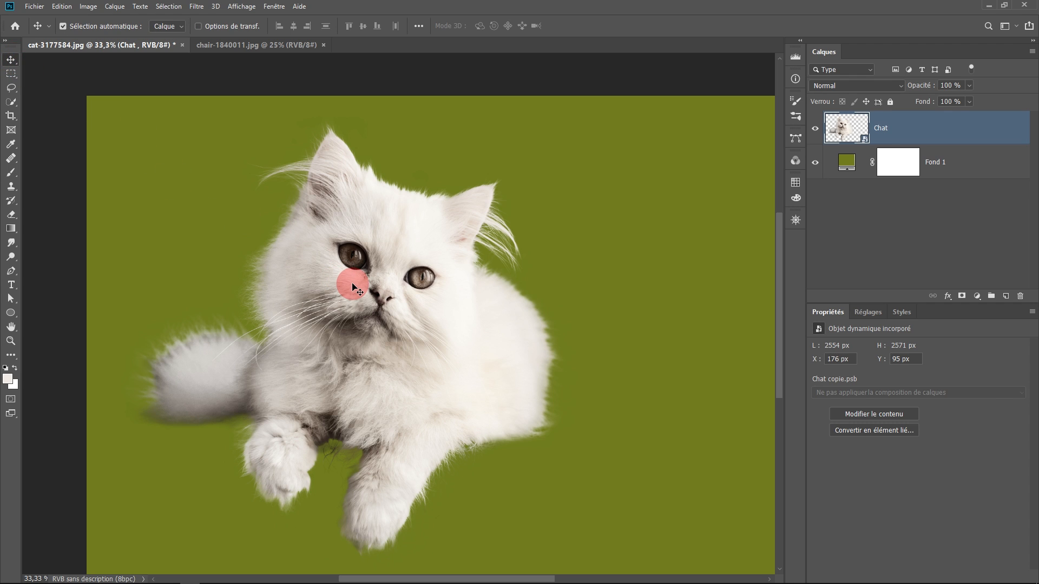
left_click_drag(386, 331, 293, 46)
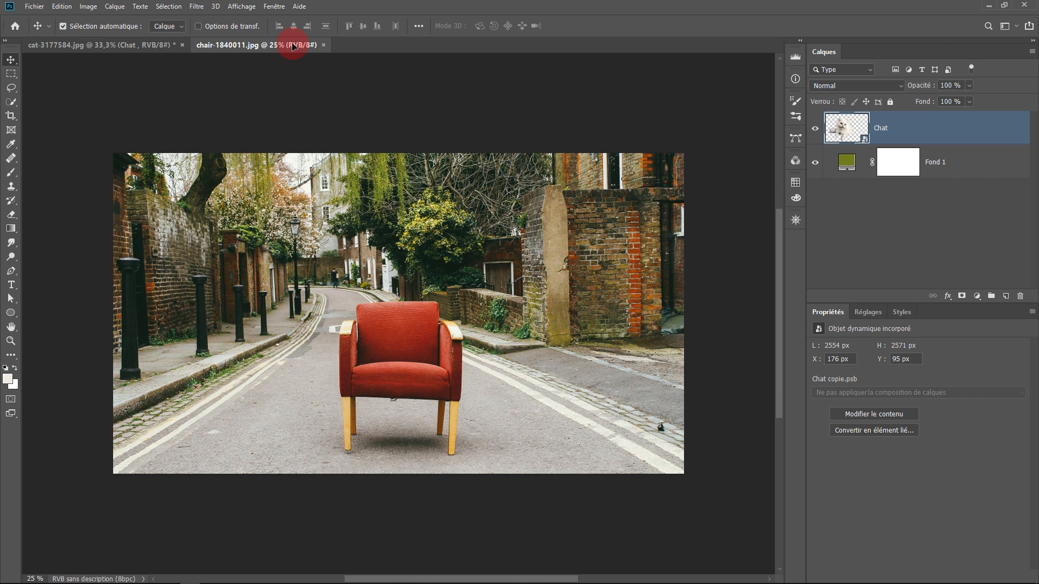
left_click_drag(293, 46, 345, 244)
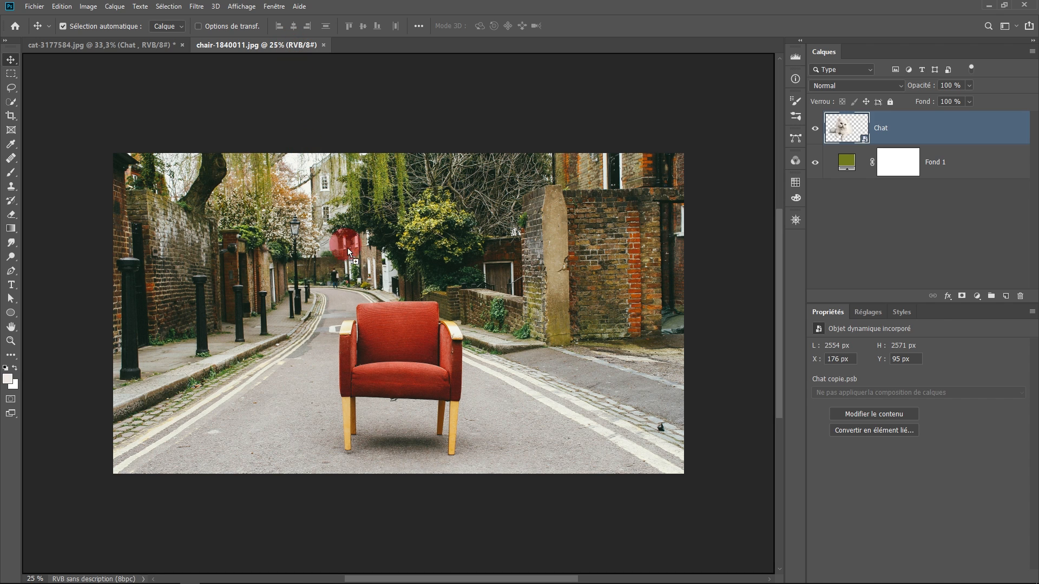
left_click_drag(403, 371, 405, 319)
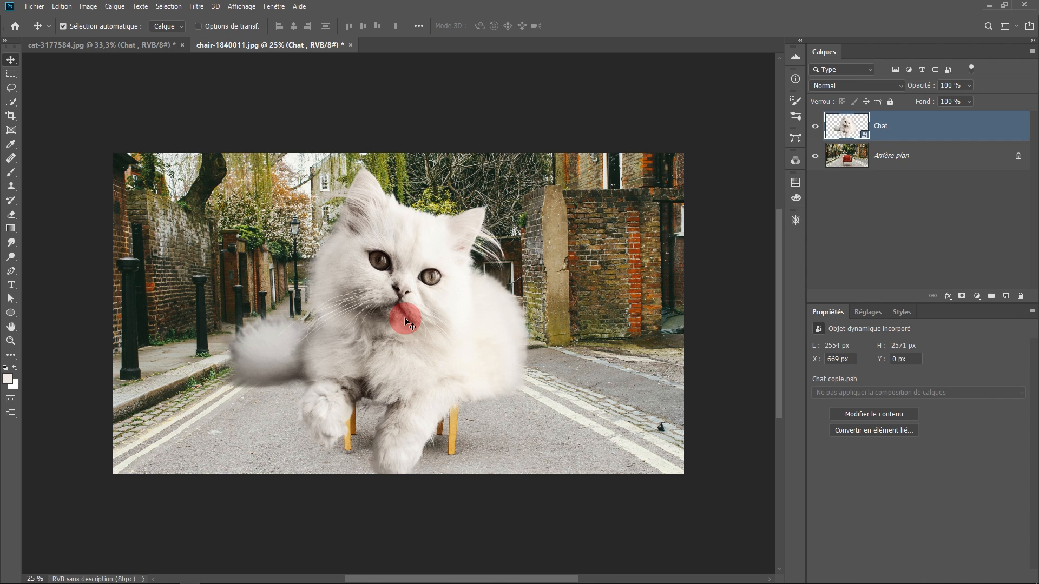
Scale the cat proportionally down to about 27 % and move it onto the chair's seat
key("ctrl+t")
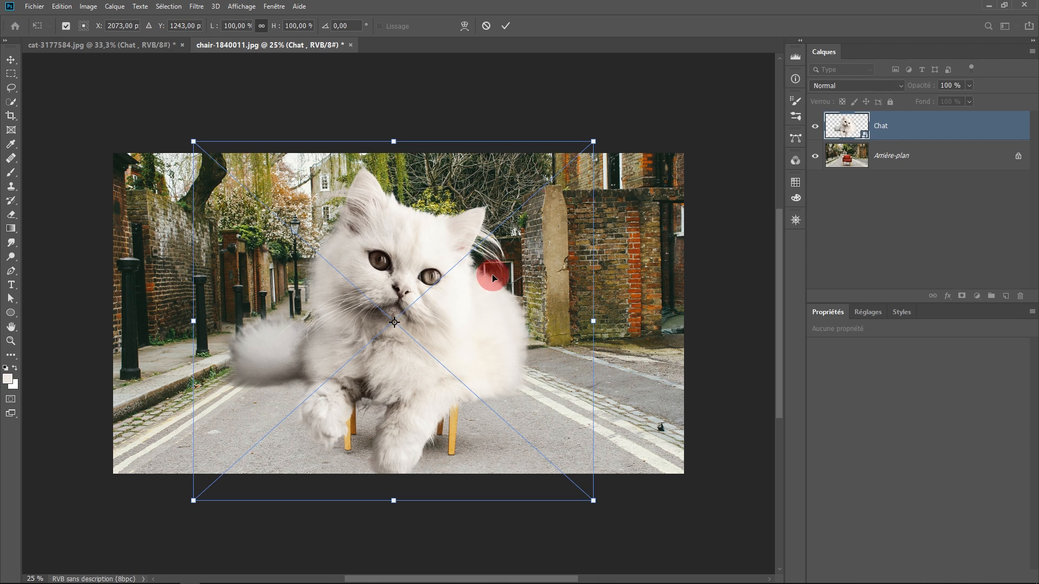
left_click_drag(594, 139, 371, 337)
left_click_drag(301, 378, 400, 327)
scroll(400, 327, "up", 2)
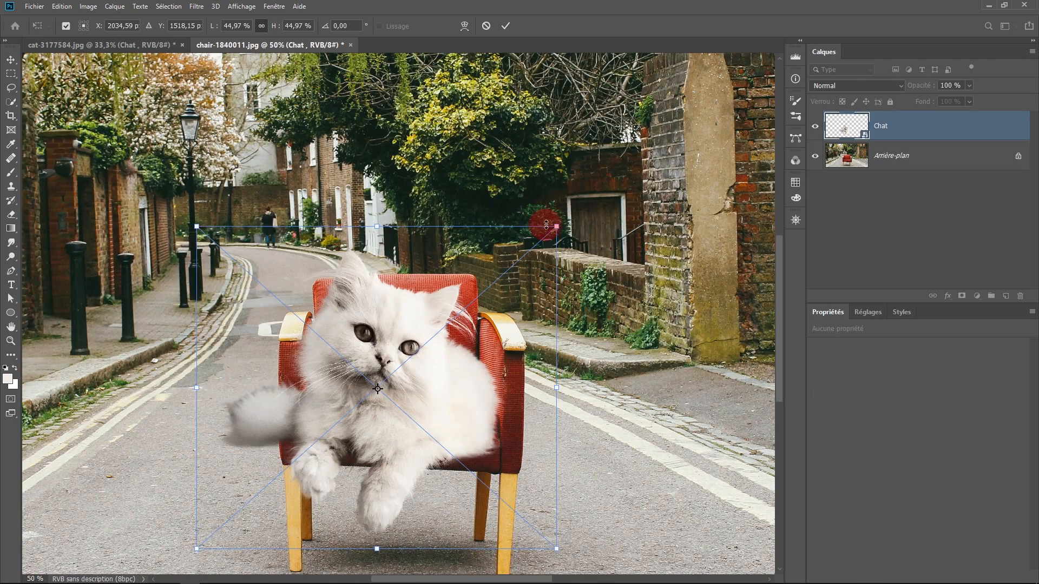
left_click_drag(552, 228, 425, 324)
left_click_drag(319, 423, 410, 367)
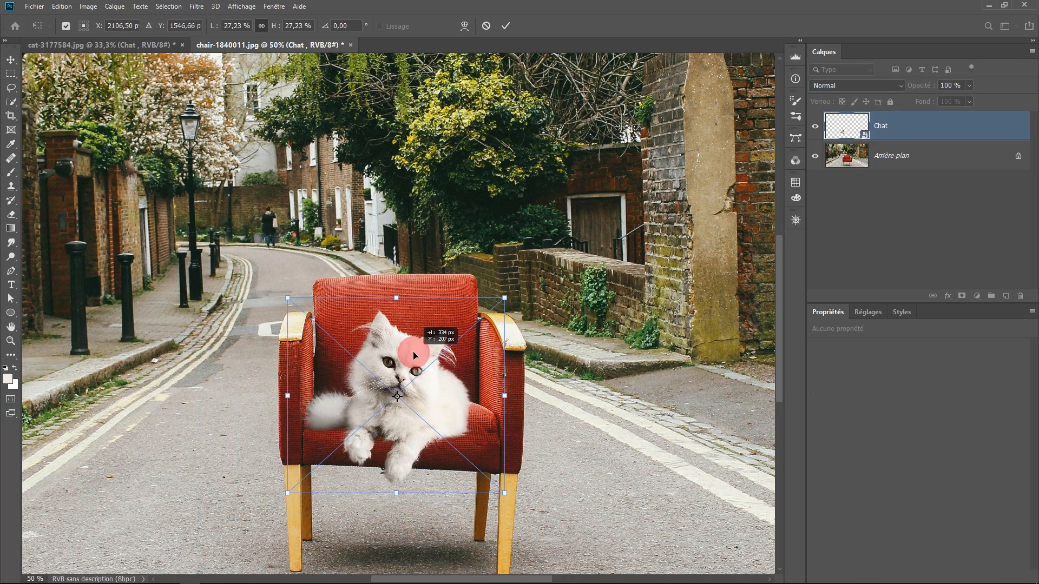
Reduce the cat to about 22 %, position it in the middle of the seat and apply the transformation
left_click_drag(504, 295, 476, 322)
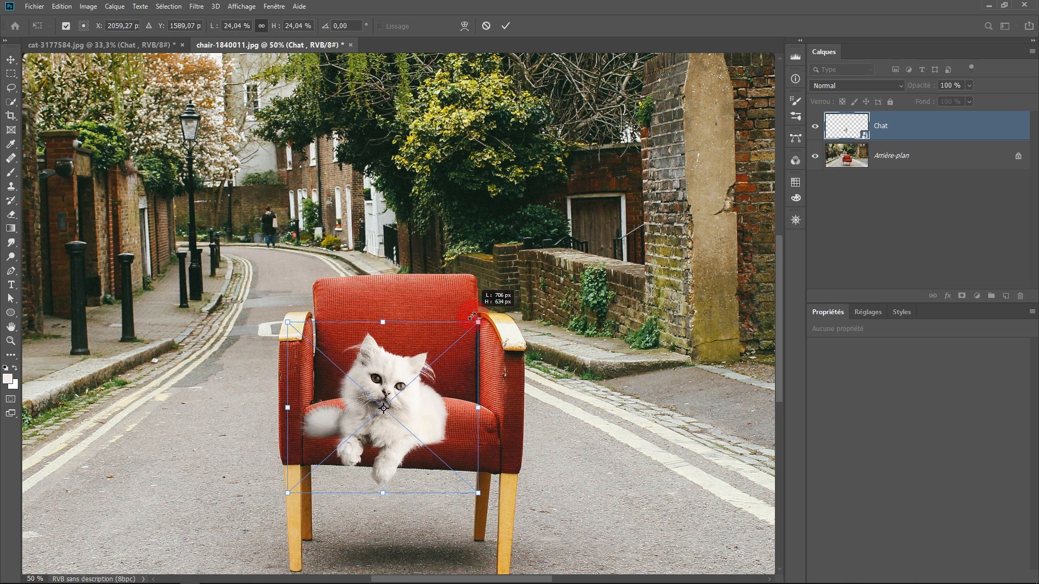
left_click_drag(394, 401, 414, 379)
scroll(414, 380, "up", 1)
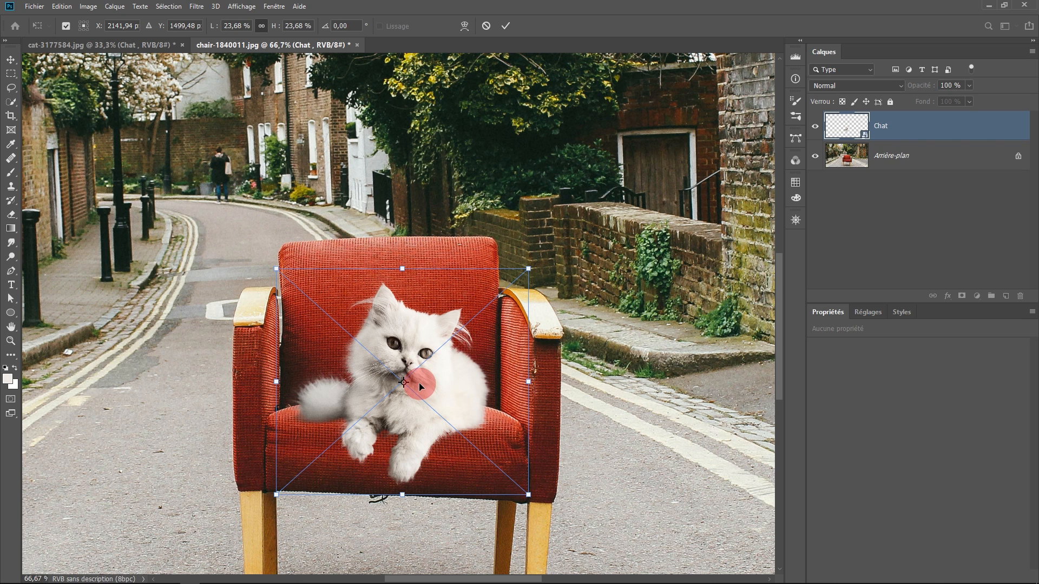
left_click_drag(418, 382, 427, 362)
left_click_drag(532, 255, 515, 265)
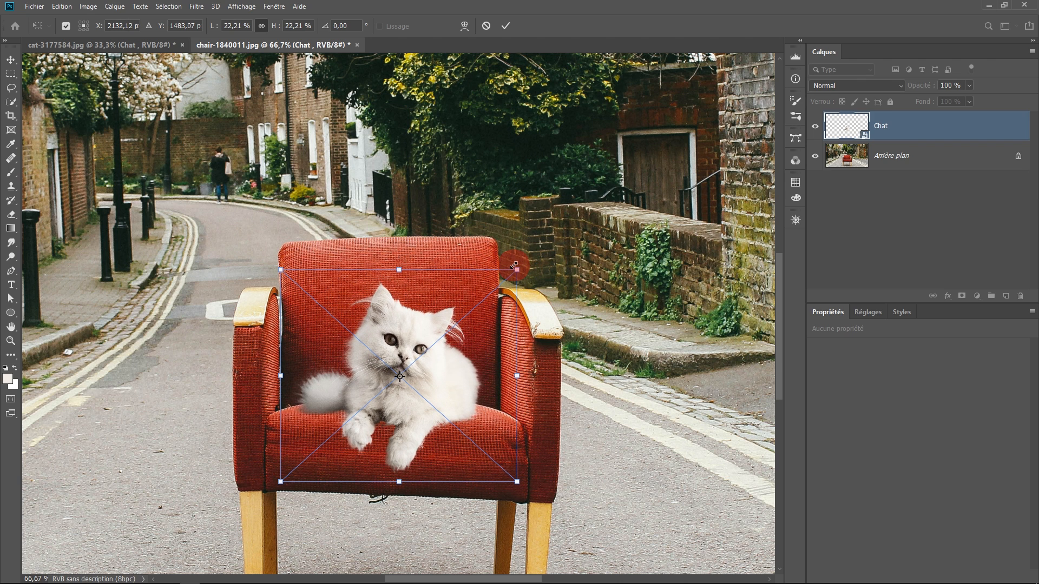
left_click(506, 26)
scroll(509, 262, "down", 1)
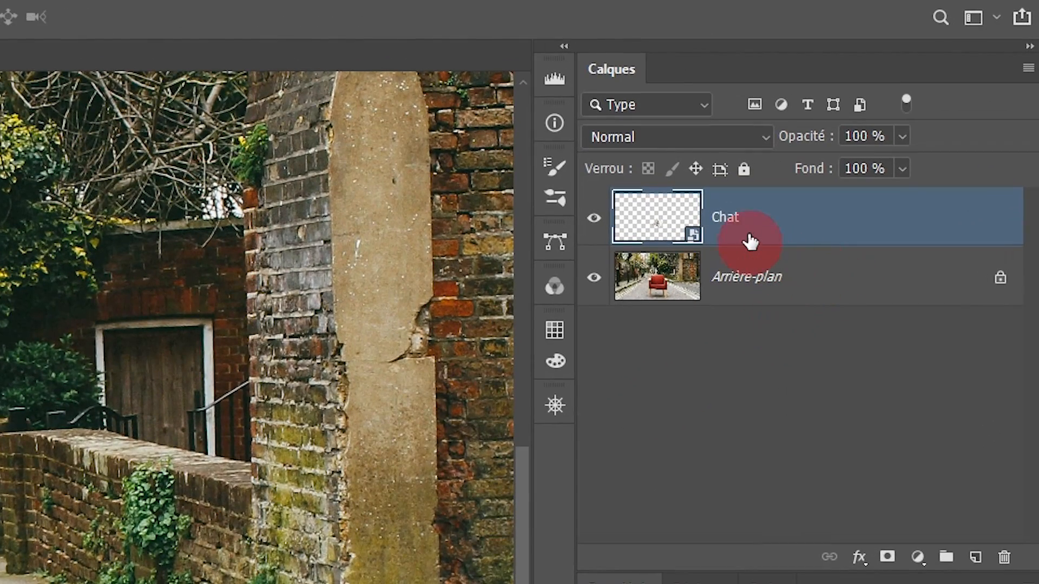
Add an empty layer directly above the street photo and set the Brush to a soft round tip (Arrondi flou) of about 129 px
left_click(815, 271)
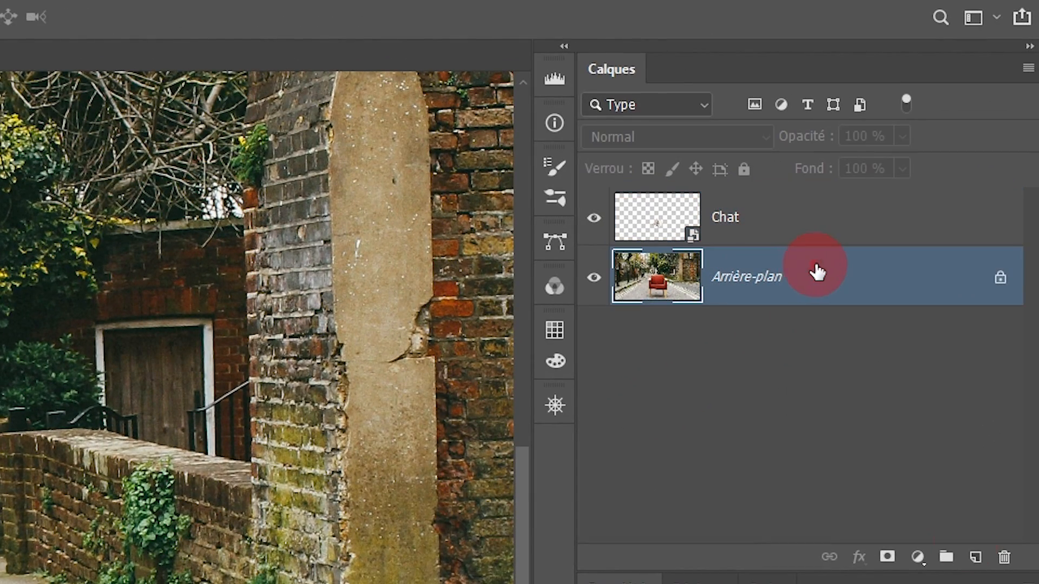
left_click(976, 557)
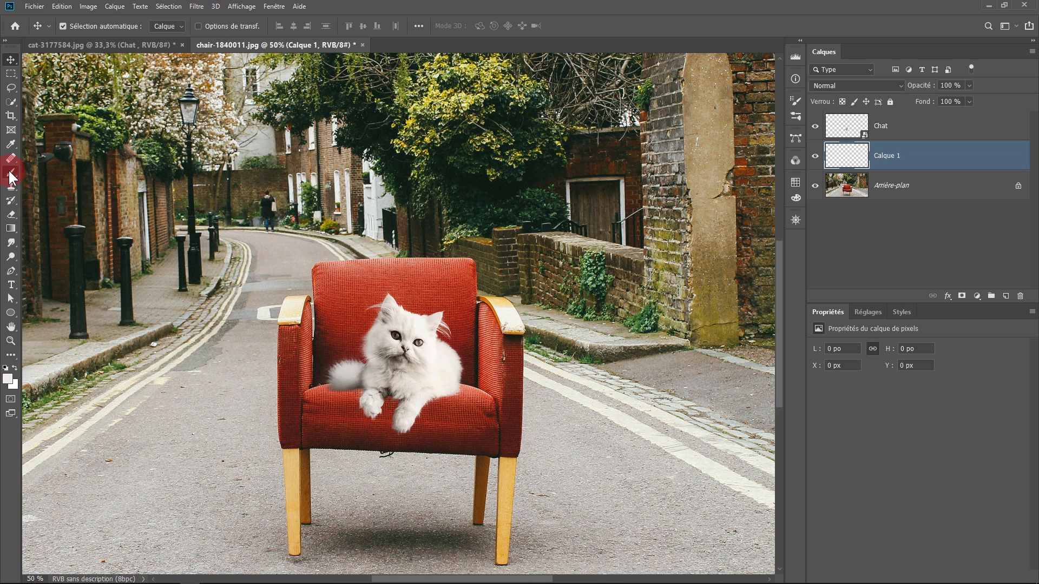
left_click(11, 174)
left_click(30, 173)
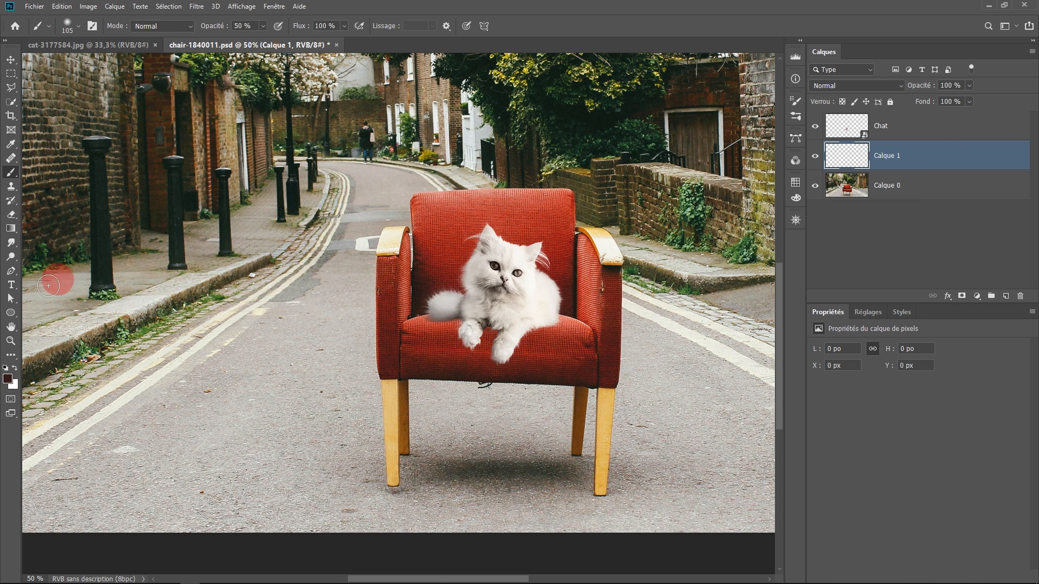
left_click(79, 26)
left_click(73, 25)
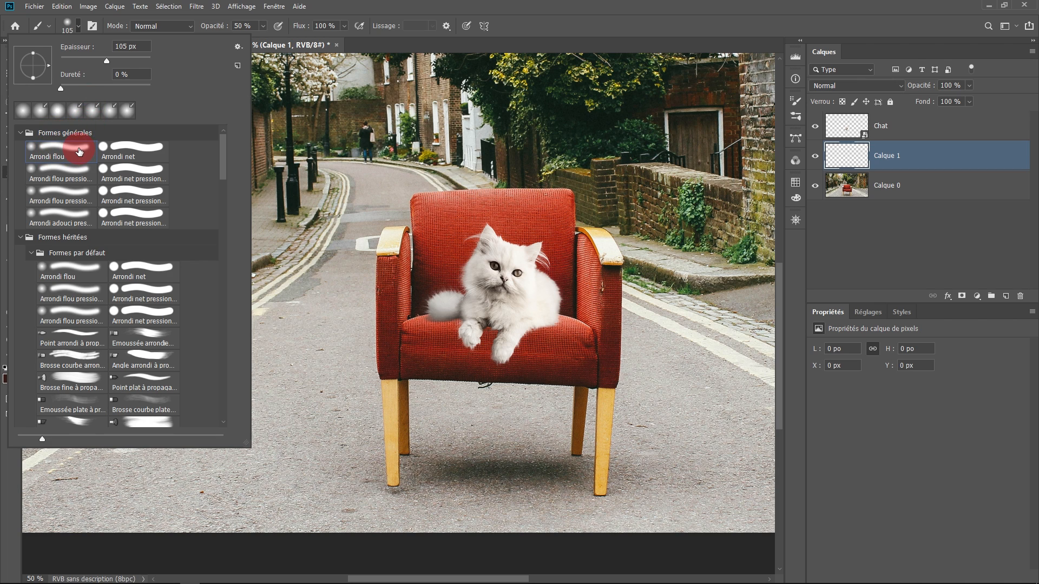
right_click(325, 169)
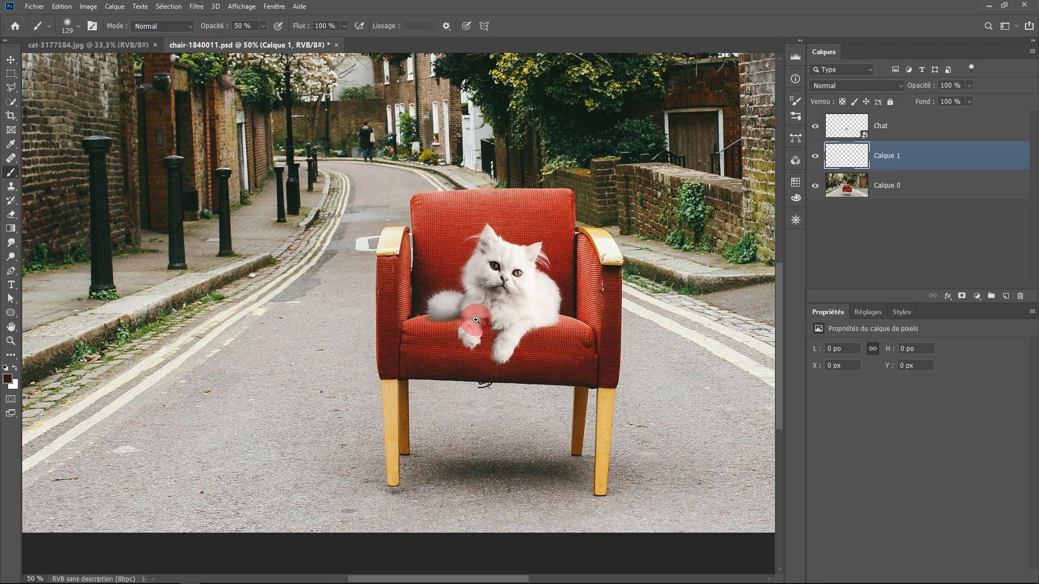
Sample a near-black shade from the chair's dark areas and set the brush to about 195 px with 20 % flow
scroll(475, 324, "up", 5)
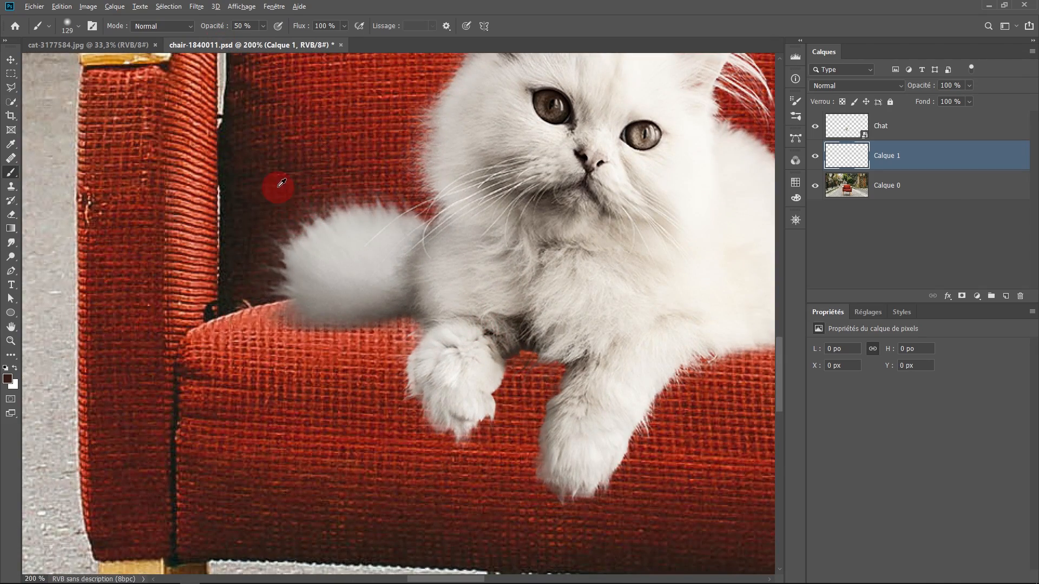
mouse_move(406, 209)
left_mouse_down()
mouse_move(236, 232)
mouse_move(144, 265)
left_mouse_up()
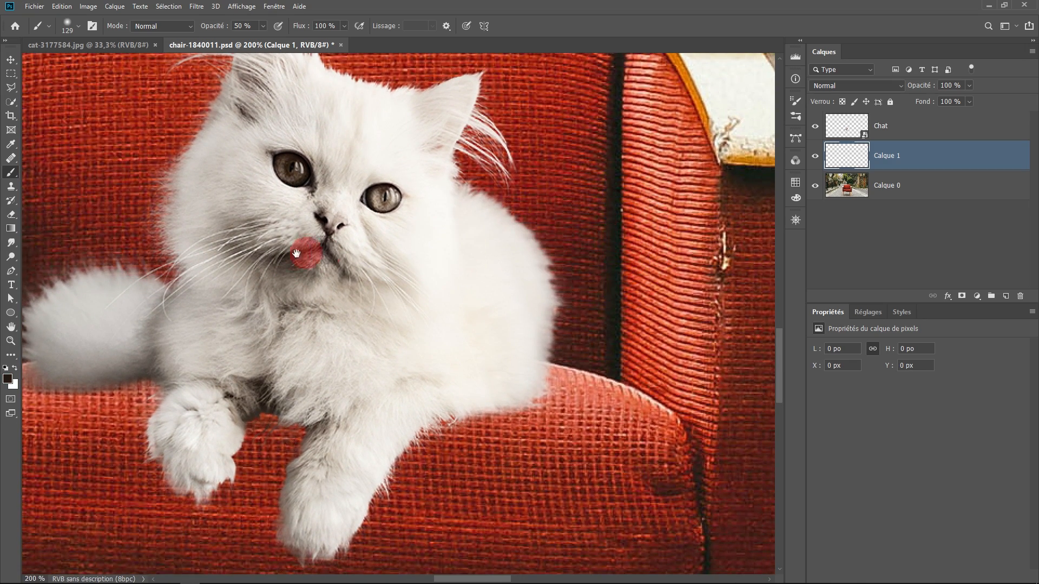
scroll(295, 255, "up", 1)
scroll(295, 256, "down", 3)
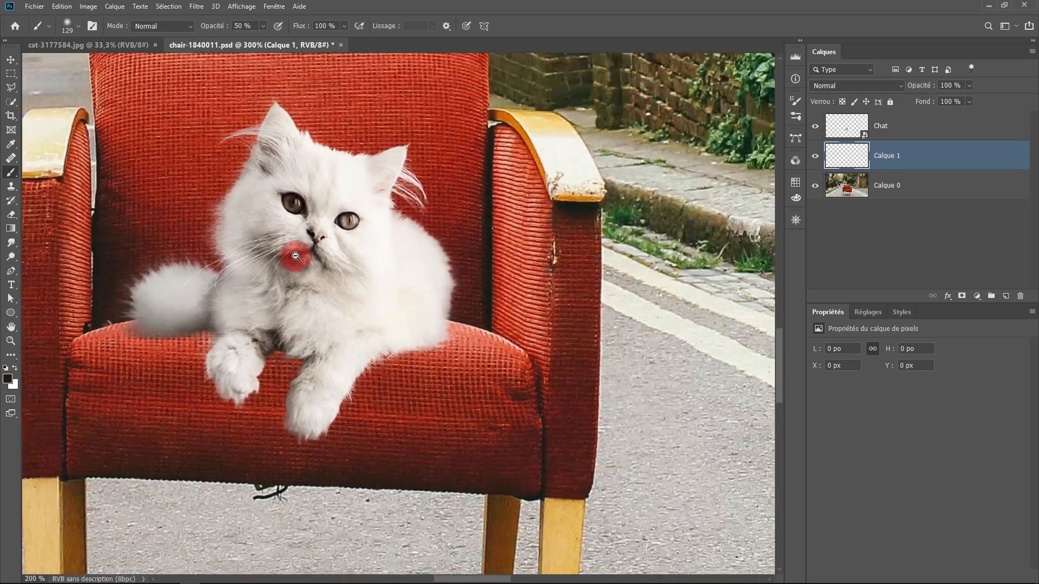
left_click_drag(359, 316, 377, 324)
left_click(233, 32)
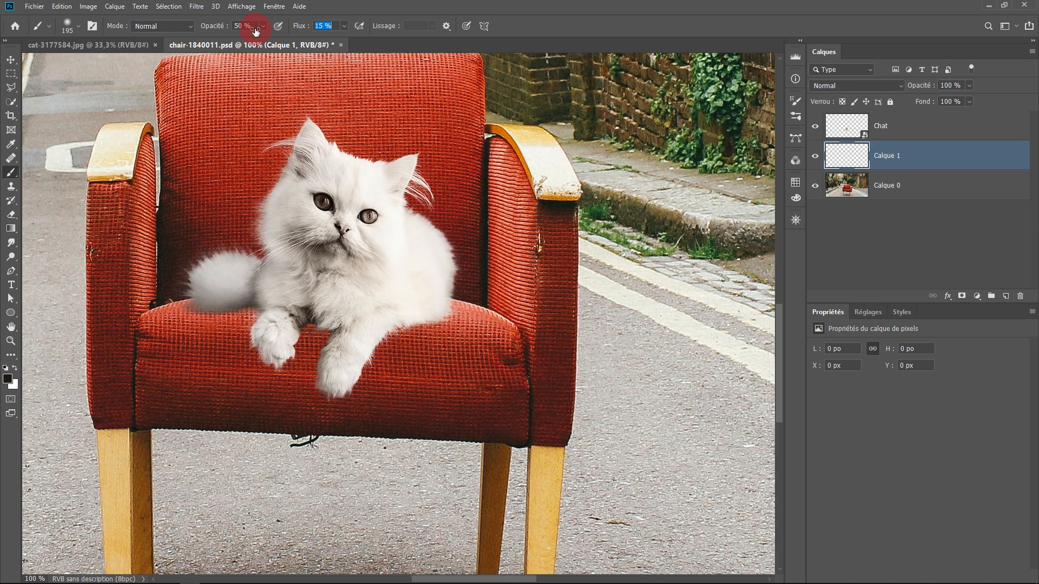
Set the blend mode of the empty layer Calque 1 to Produit
left_click(838, 183)
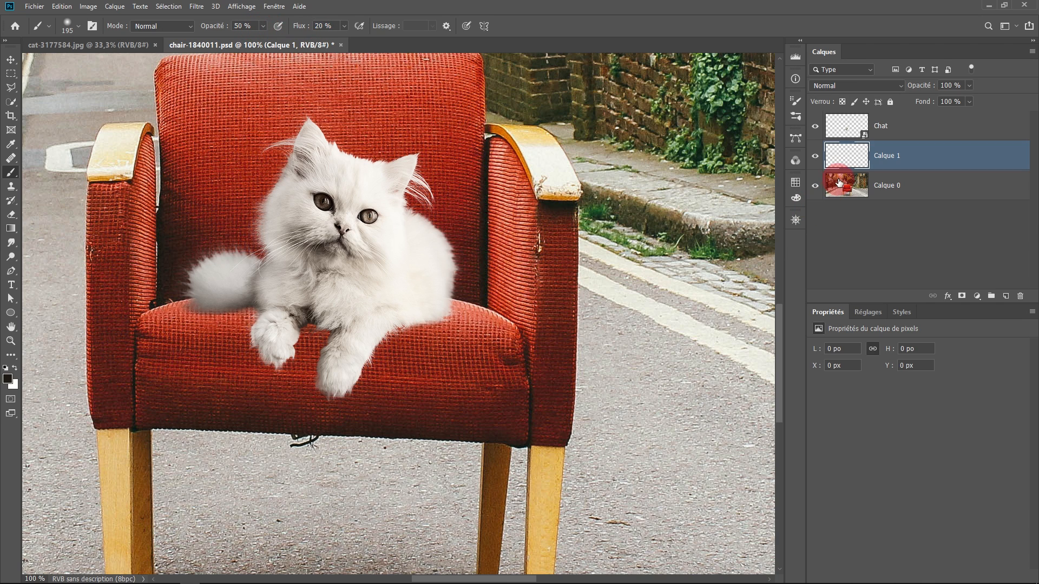
left_click(826, 85)
left_click_drag(832, 138, 832, 138)
Paint a soft, wide shadow on the seat beneath the cat's tail, paws and body, varying the brush size
mouse_move(343, 289)
left_mouse_down()
mouse_move(369, 321)
mouse_move(382, 303)
mouse_move(398, 312)
mouse_move(460, 302)
mouse_move(421, 296)
mouse_move(481, 307)
mouse_move(408, 309)
mouse_move(363, 333)
mouse_move(316, 317)
mouse_move(313, 329)
mouse_move(369, 307)
mouse_move(267, 307)
left_mouse_up()
mouse_move(267, 307)
left_mouse_down("alt")
mouse_move(240, 311)
mouse_move(286, 307)
mouse_move(218, 302)
mouse_move(297, 297)
left_mouse_up("alt")
key("ctrl+plus")
mouse_move(324, 340)
left_mouse_down()
mouse_move(345, 484)
mouse_move(367, 449)
mouse_move(336, 473)
mouse_move(345, 454)
left_mouse_up()
mouse_move(345, 454)
left_mouse_down()
mouse_move(372, 498)
mouse_move(370, 419)
mouse_move(416, 366)
mouse_move(380, 425)
mouse_move(238, 414)
mouse_move(227, 428)
mouse_move(236, 465)
mouse_move(221, 411)
mouse_move(233, 472)
mouse_move(218, 396)
left_mouse_up()
key("ctrl+minus")
left_click_drag(421, 409, 456, 409, "alt")
left_click_drag(421, 409, 392, 342)
scroll(410, 320, "up", 1)
left_click_drag(461, 329, 385, 316)
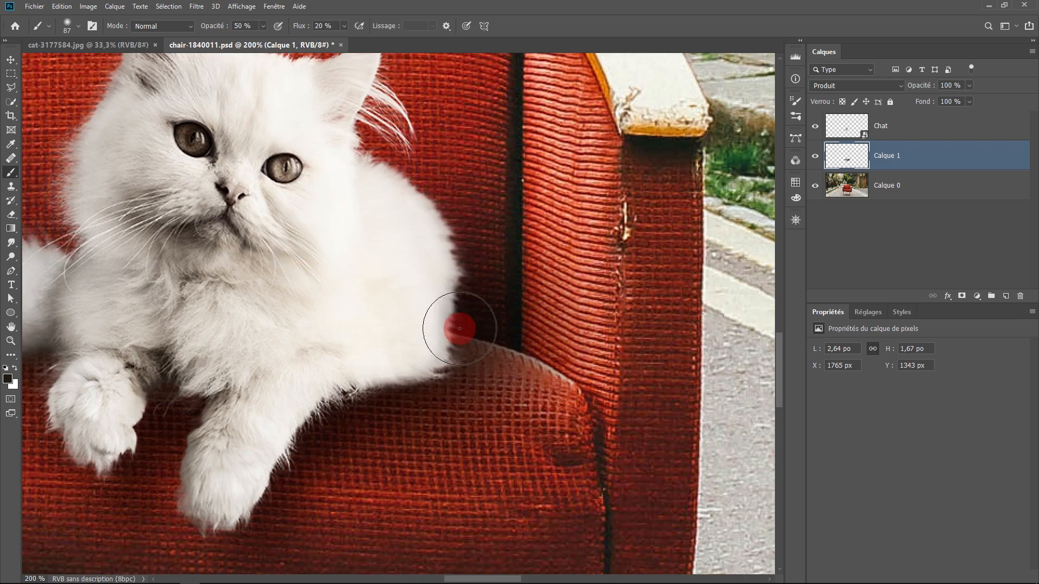
Add another layer above the shadow and paint denser contact shadows under the cat with the brush at 100 % opacity
left_click(1005, 296)
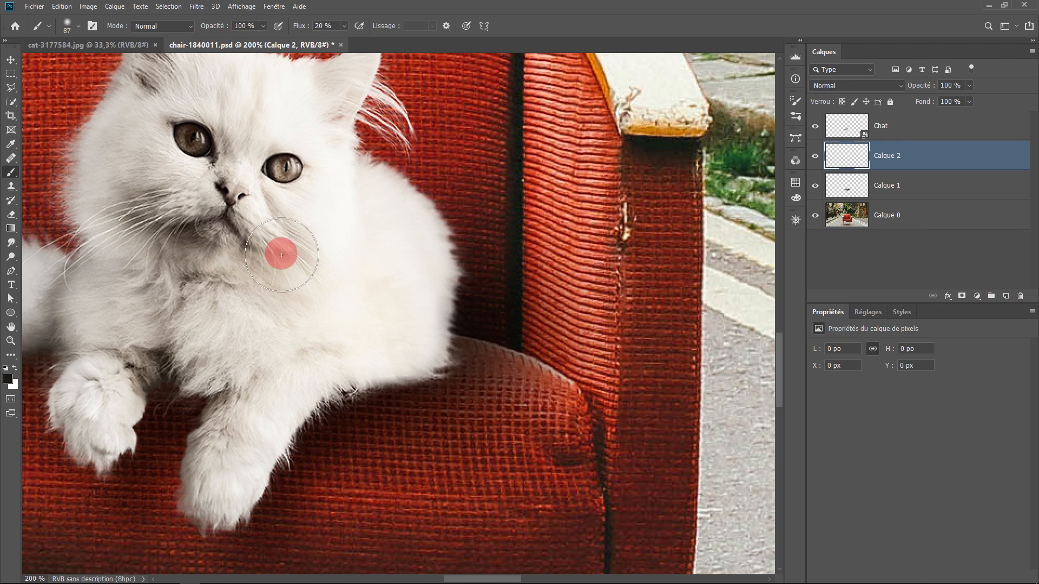
mouse_move(317, 375)
left_mouse_down()
mouse_move(378, 360)
mouse_move(311, 364)
mouse_move(367, 352)
mouse_move(297, 408)
mouse_move(430, 336)
mouse_move(161, 395)
mouse_move(182, 374)
mouse_move(56, 352)
left_mouse_up()
left_click_drag(93, 346, 211, 339)
left_click_drag(260, 471, 275, 566)
scroll(340, 318, "down", 1)
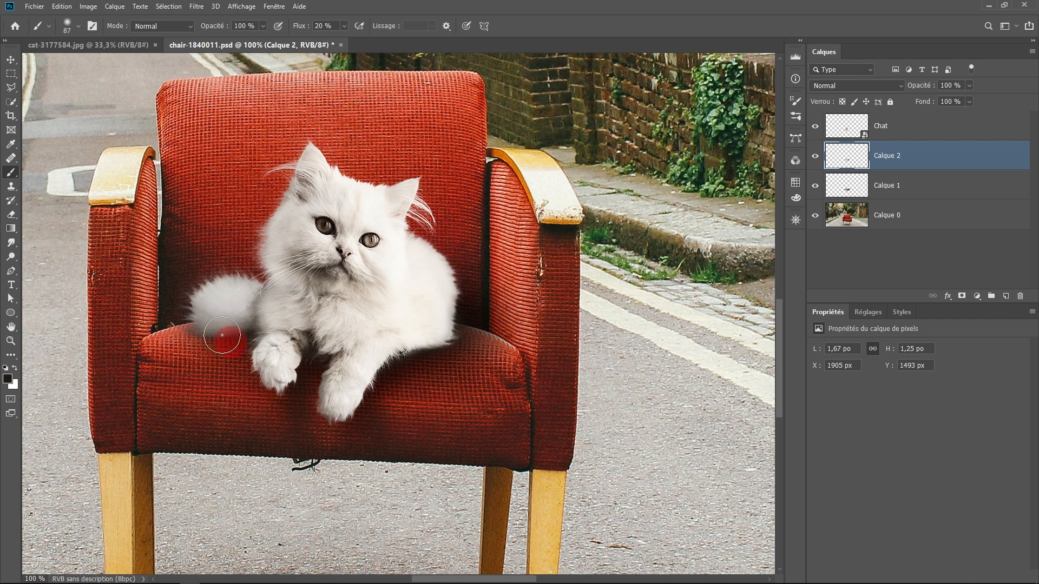
Soften the edges of both shadow layers, Calque 2 and Calque 1, with a large soft Eraser at 8 % opacity
left_click(11, 214)
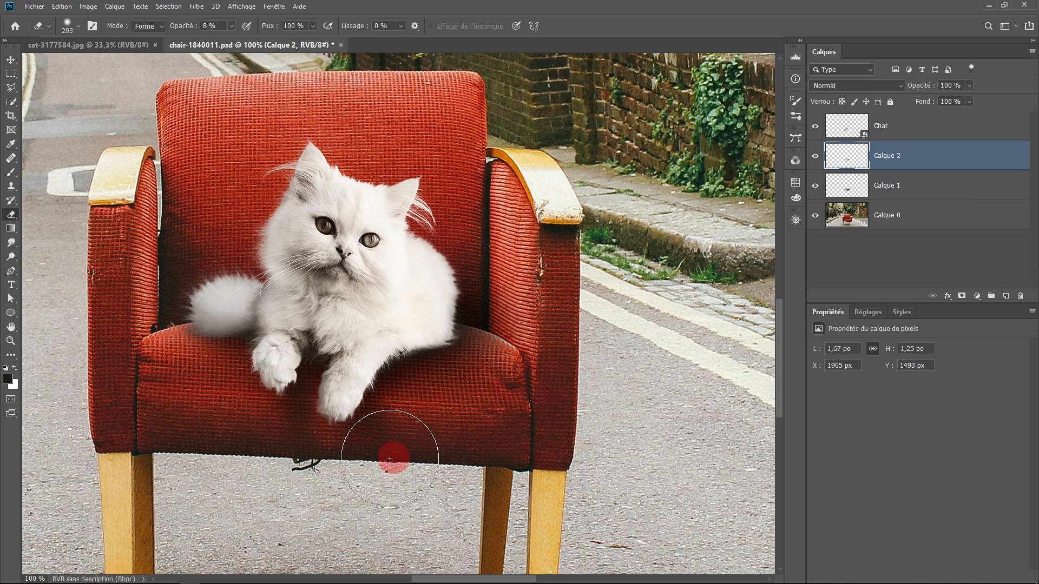
mouse_move(296, 468)
left_mouse_down()
mouse_move(304, 498)
mouse_move(301, 487)
mouse_move(390, 463)
mouse_move(330, 476)
left_mouse_up()
left_click(886, 185)
mouse_move(446, 411)
left_mouse_down()
mouse_move(450, 442)
mouse_move(431, 475)
mouse_move(433, 431)
mouse_move(427, 456)
mouse_move(257, 431)
mouse_move(543, 386)
mouse_move(470, 414)
mouse_move(490, 439)
left_mouse_up()
Group the two shadow layers, Calque 1 and Calque 2, into a group named Ombre
key("ctrl+minus")
key("ctrl+plus")
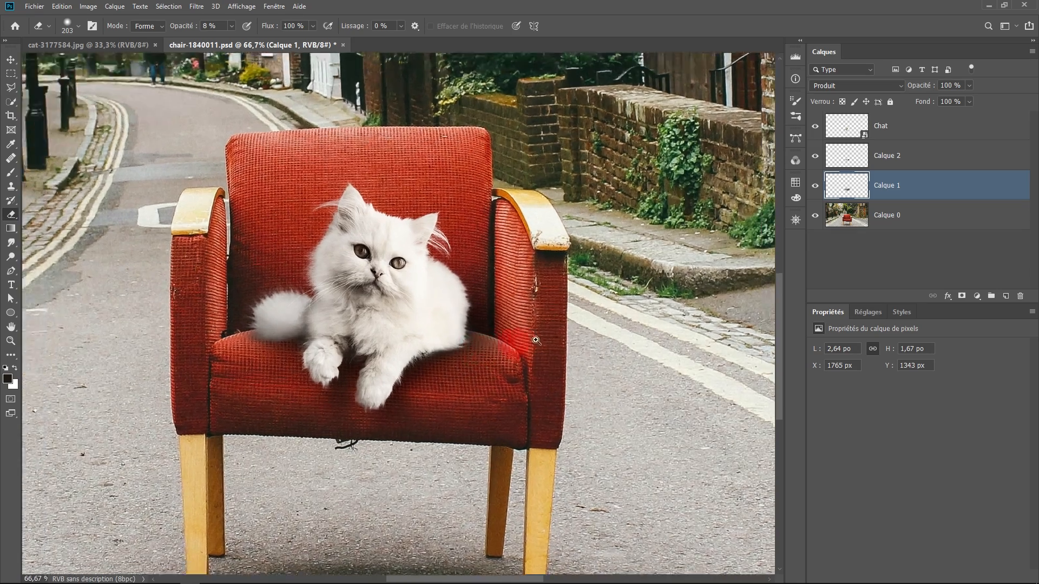
left_click(928, 162, "shift")
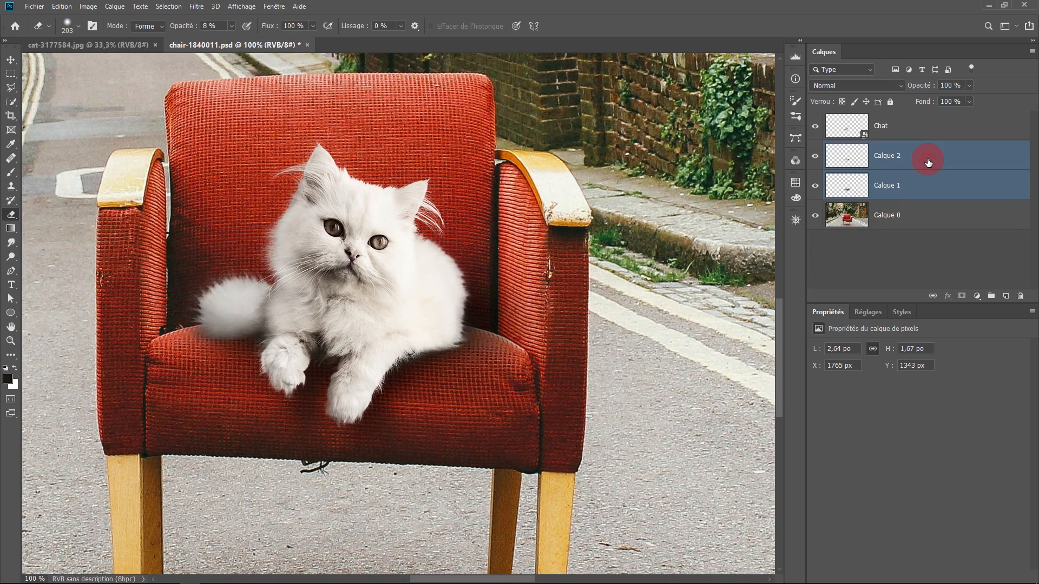
key("ctrl+g")
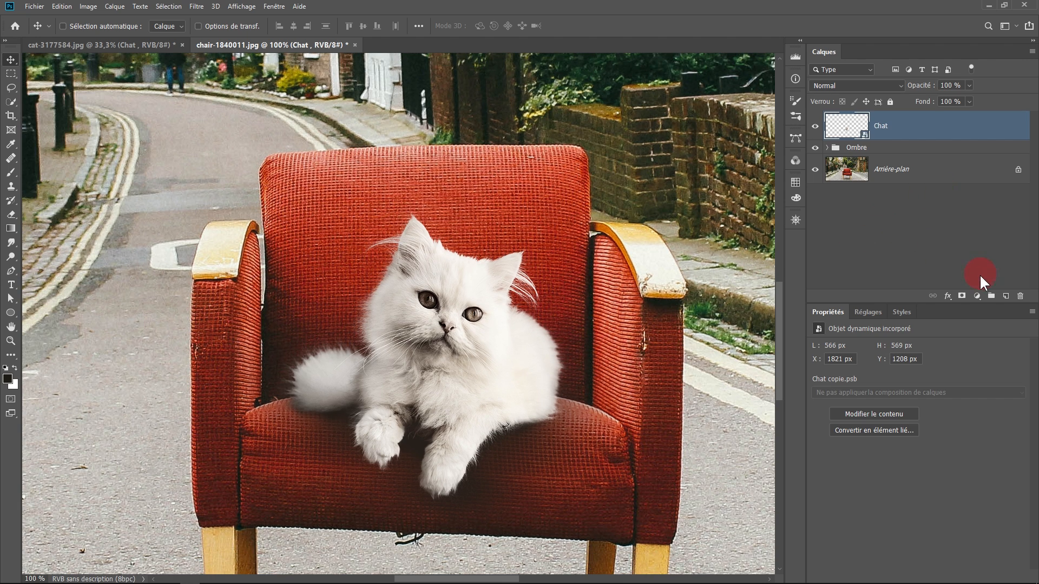
Add a solid-colour fill layer with the colour 201b15 above the Chat layer
left_click(977, 297)
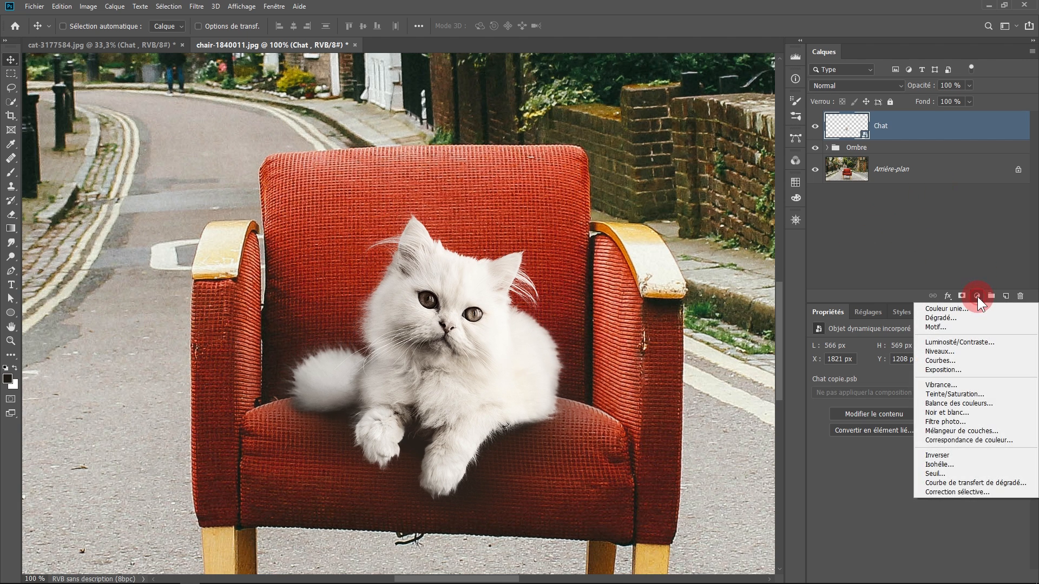
left_click(953, 310)
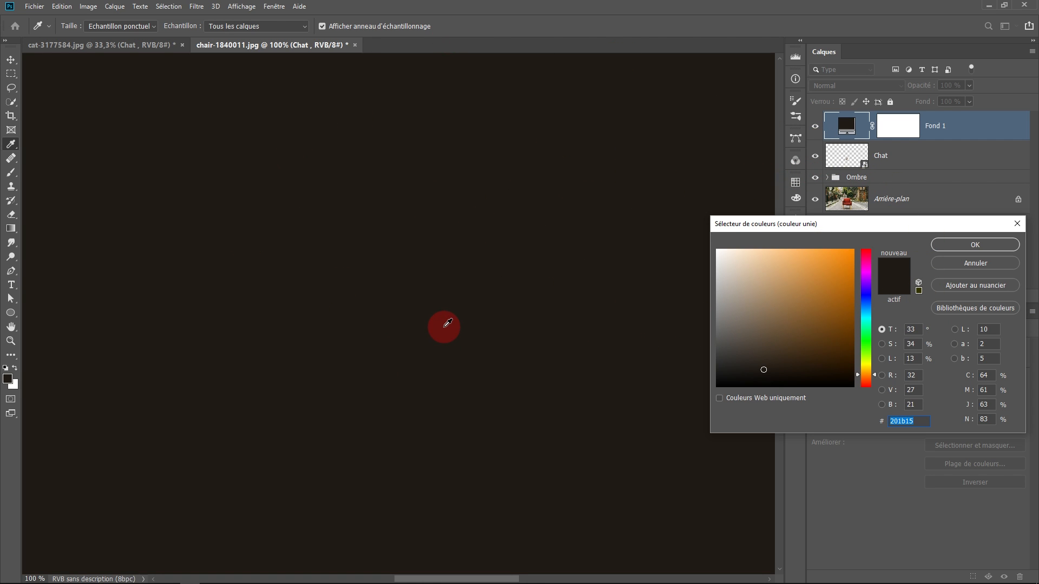
left_click(974, 245)
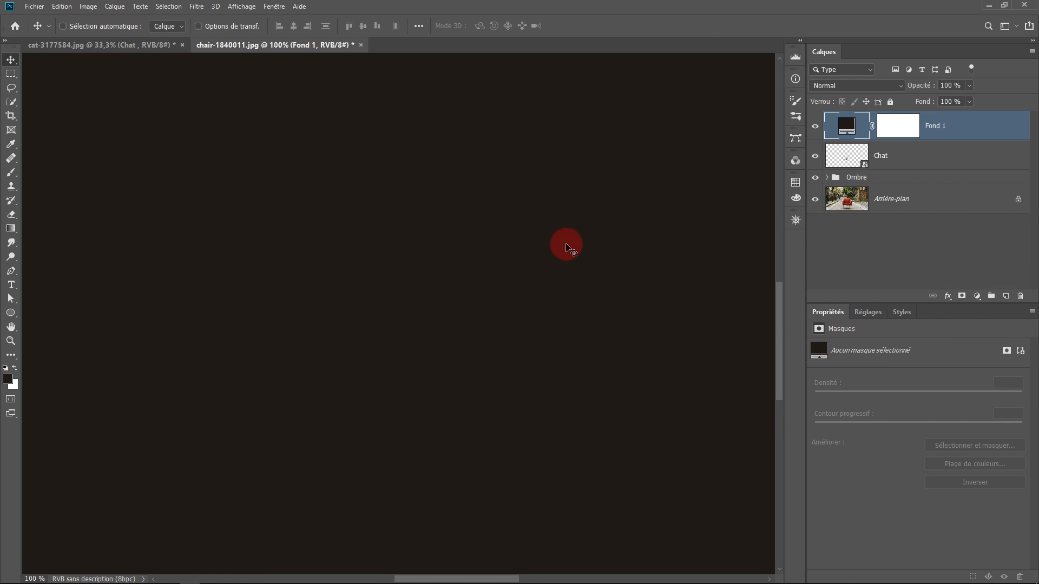
Hide the Fond 1 fill layer and change its colour to the dark red 80271a sampled from the chair back
left_click(816, 131)
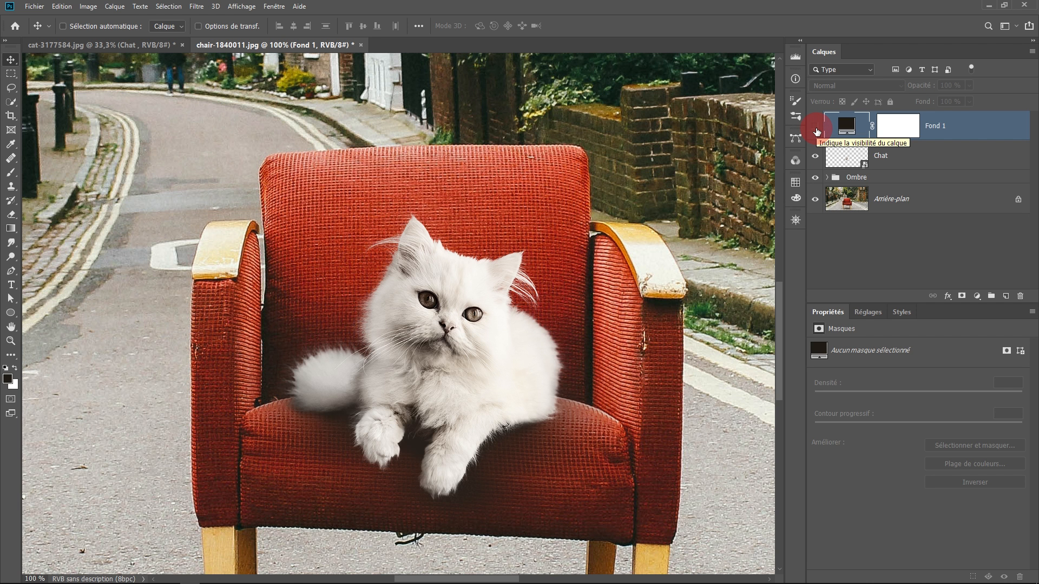
double_click(847, 129)
left_click_drag(832, 221, 777, 86)
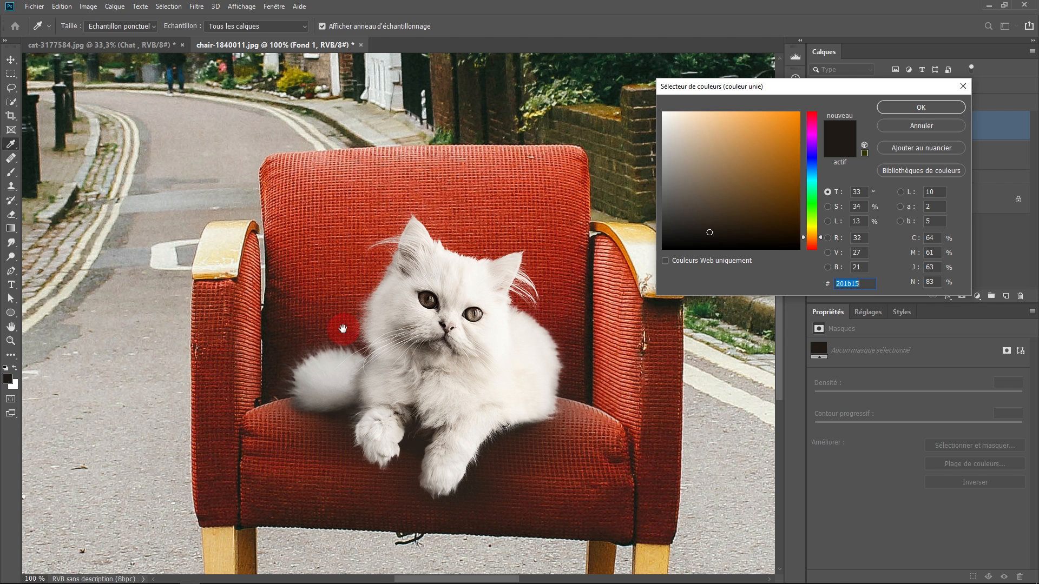
scroll(343, 325, "up", 2)
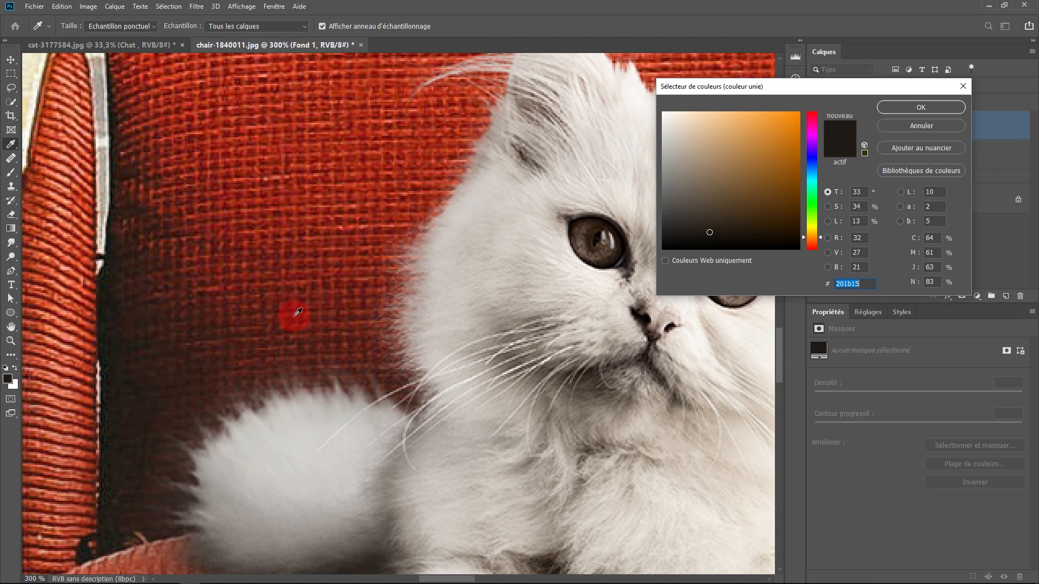
left_click(297, 312)
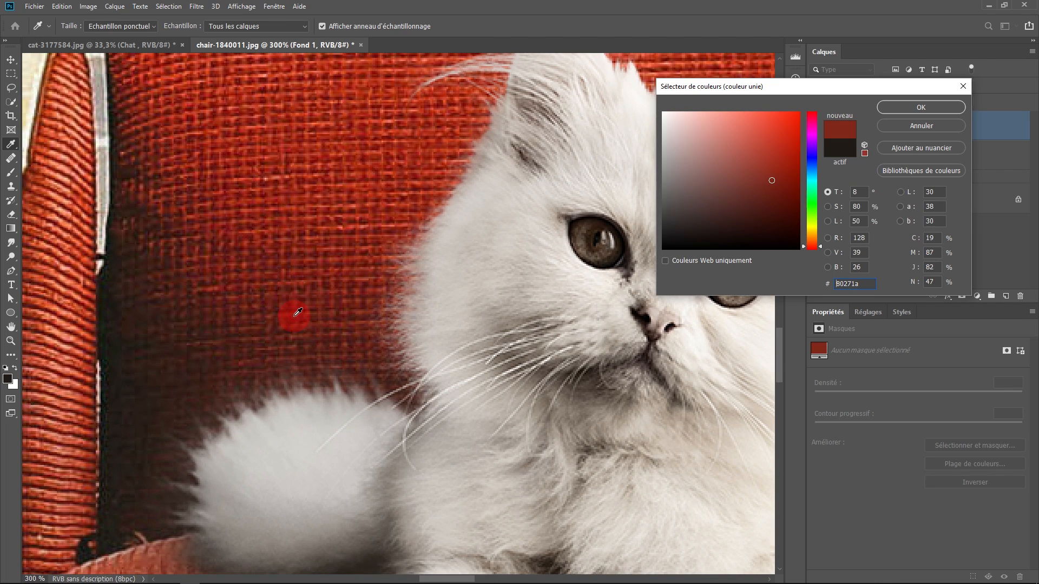
left_click(900, 107)
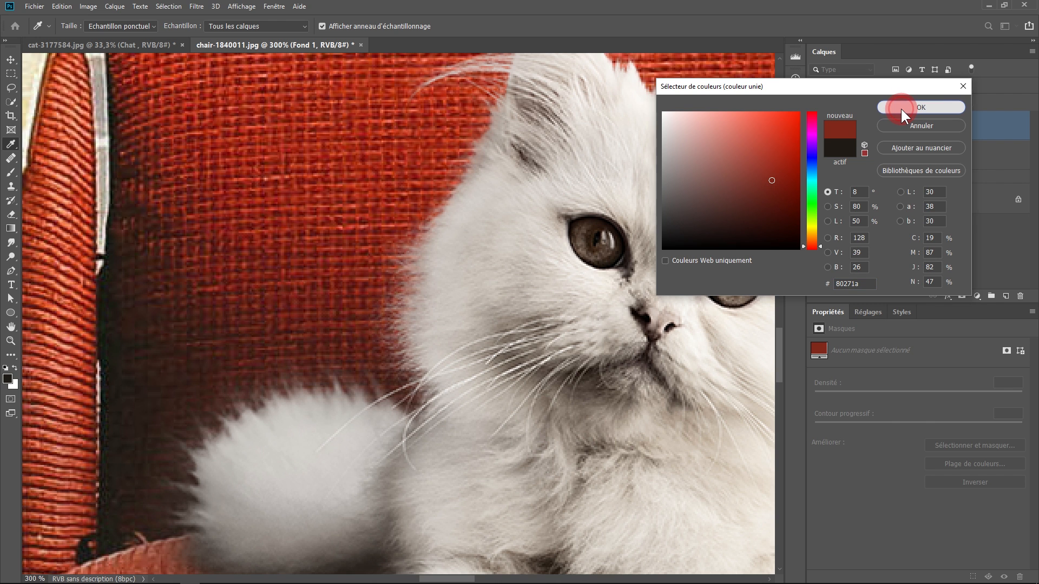
Show the Fond 1 fill layer again and clip it to the Chat layer
left_click(670, 238, "ctrl+alt")
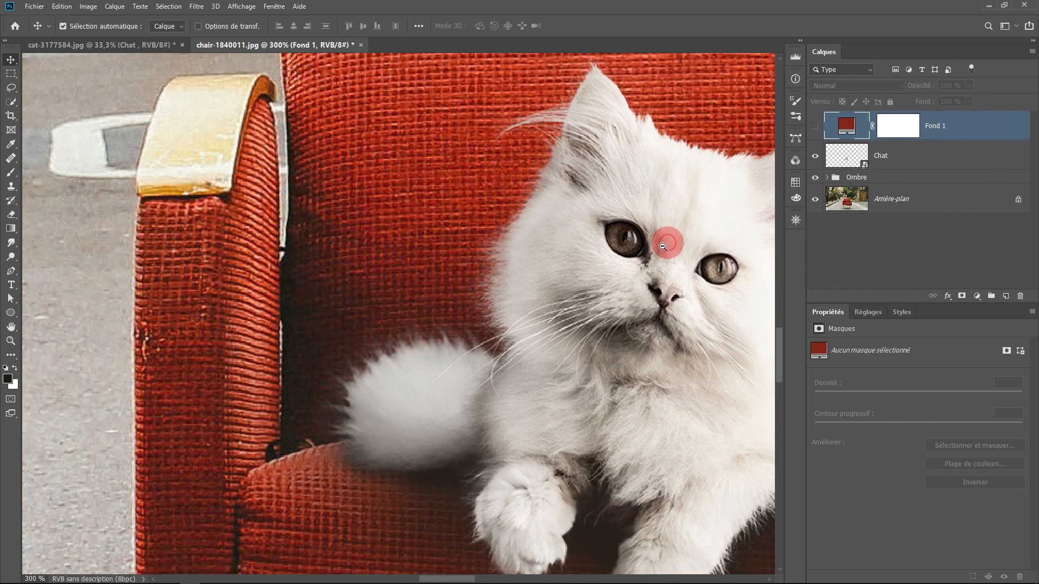
left_click_drag(666, 255, 512, 241)
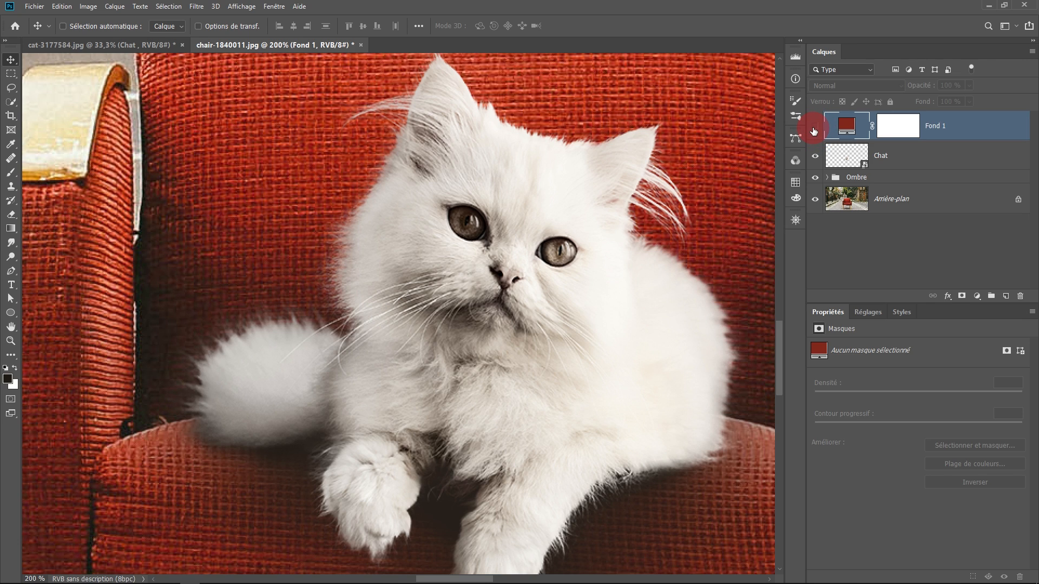
left_click(814, 130)
key("ctrl+minus")
key("ctrl+minus")
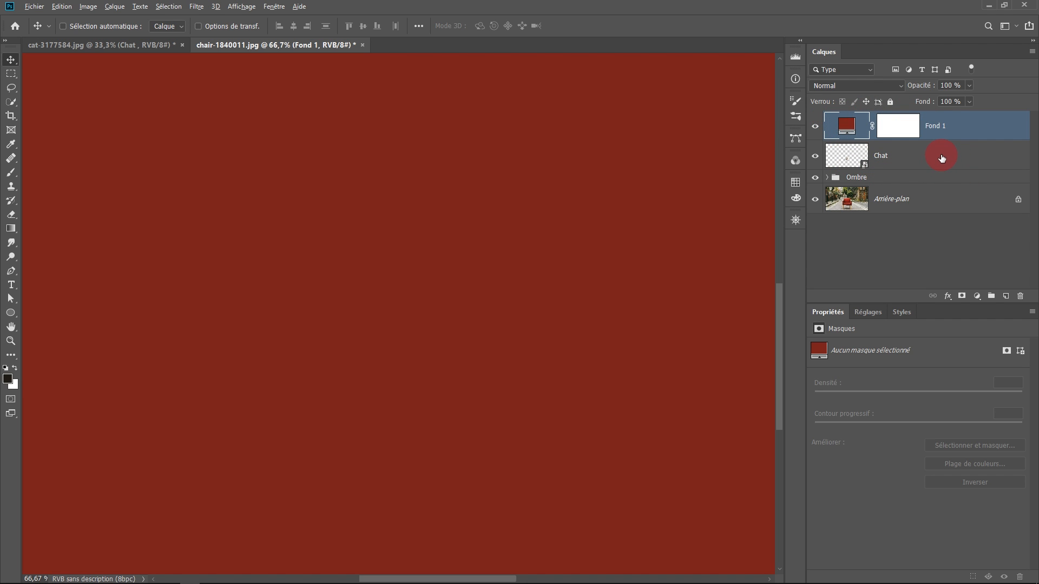
left_click_drag(947, 149, 947, 138)
left_click(947, 137, "alt")
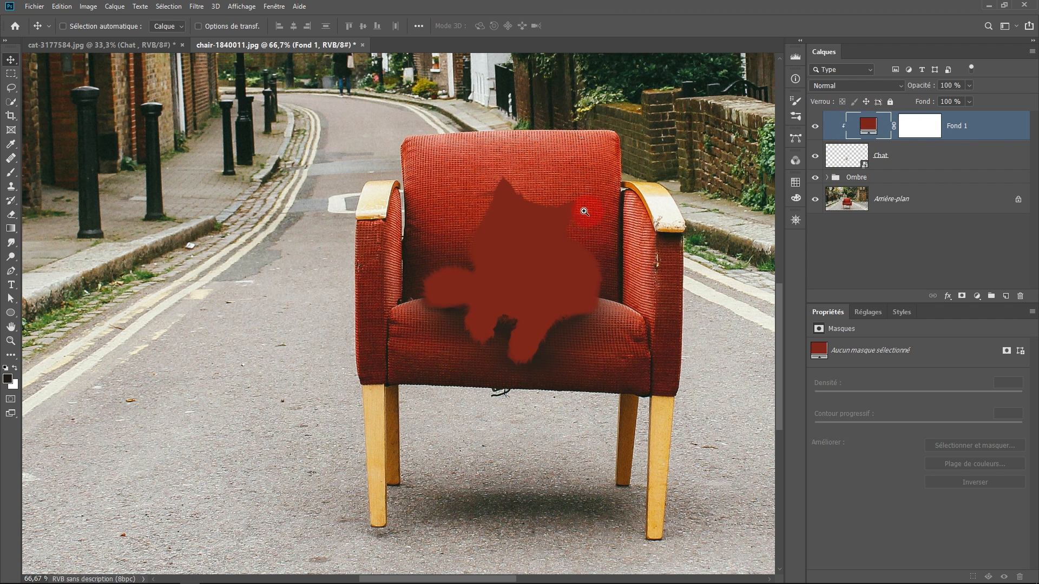
Set the Fond 1 fill layer's blending mode to Lumière tamisée
scroll(586, 230, "up", 1)
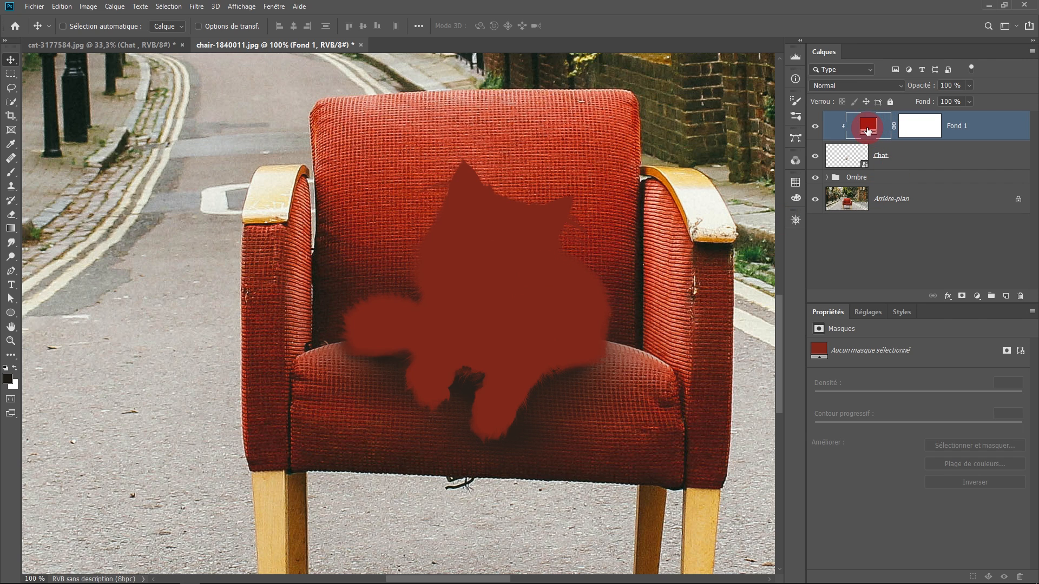
left_click(586, 184)
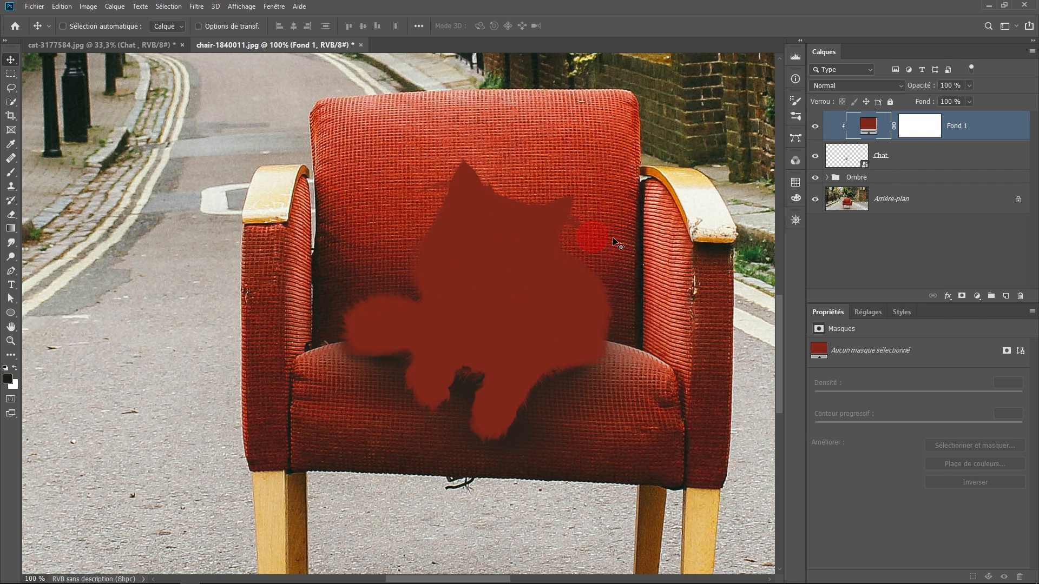
left_click(871, 85)
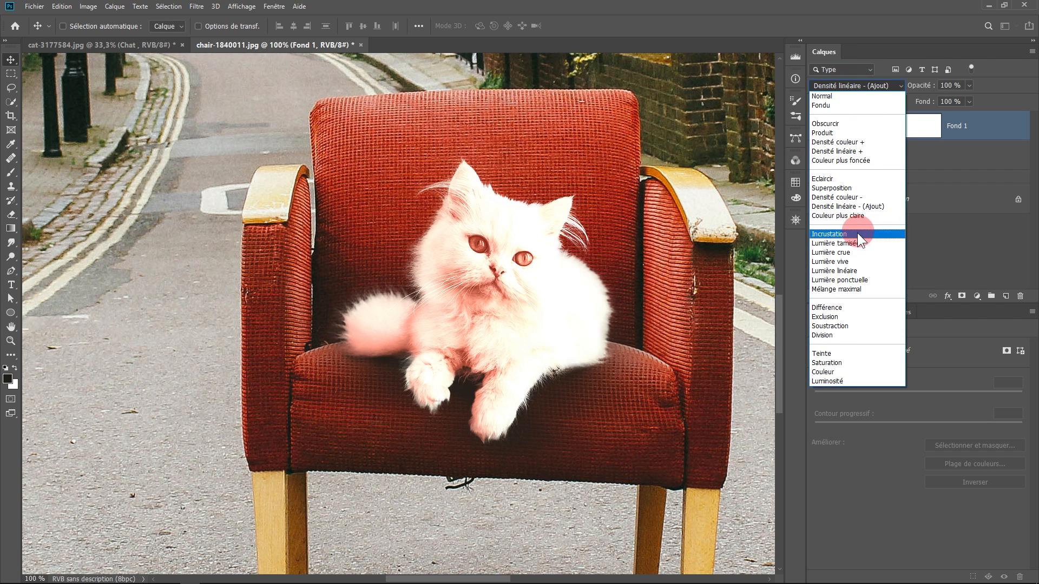
left_click(853, 246)
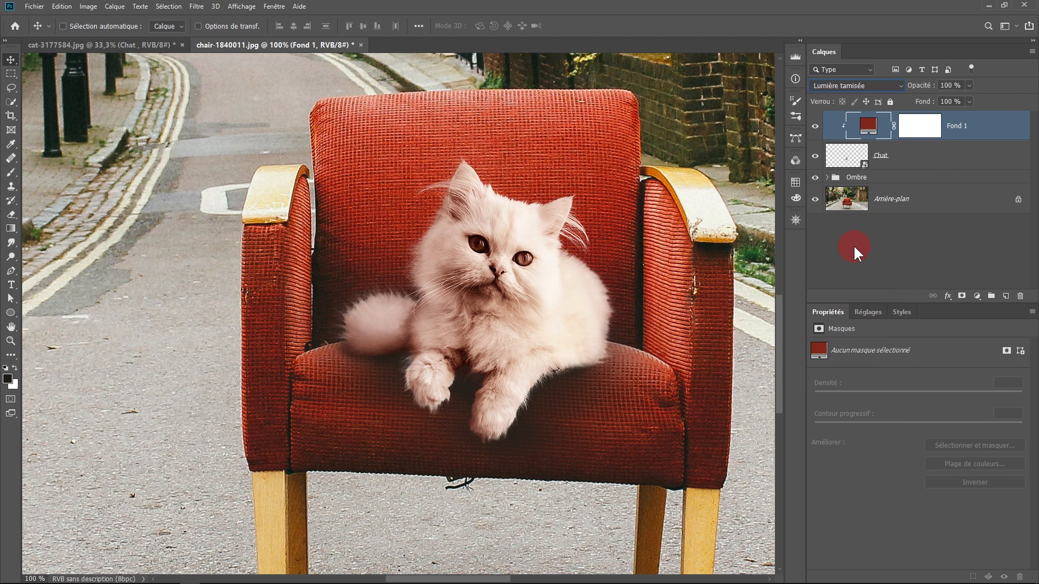
Compare the cat up close with and without the Fond 1 colour tint
left_click(550, 285, "ctrl")
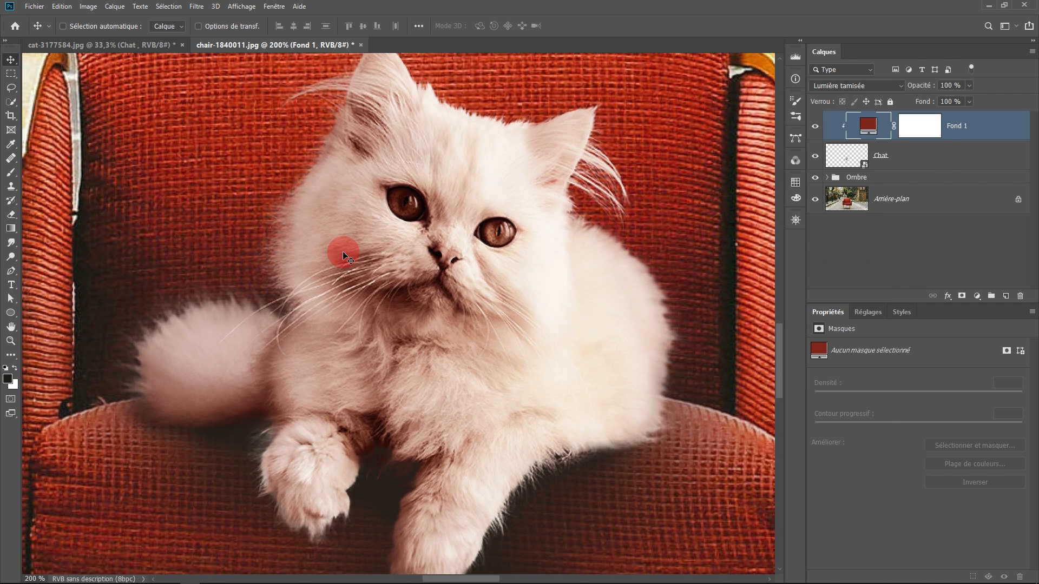
left_click(815, 127)
left_click(816, 128)
left_click(816, 129)
left_click(816, 128)
left_click(816, 129)
left_click(816, 129)
left_click(816, 129)
left_click(816, 128)
left_click(816, 131)
left_click(816, 131)
left_click(526, 287, "ctrl+alt")
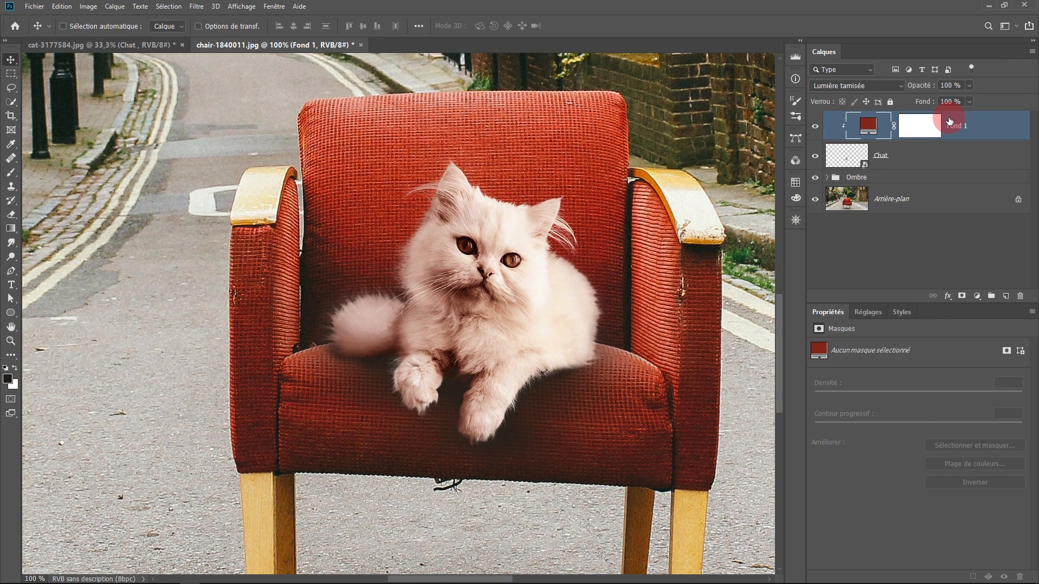
Lower the Fond 1 layer's opacity to 70 % and compare the cat with and without the tint
left_click_drag(923, 89, 909, 88)
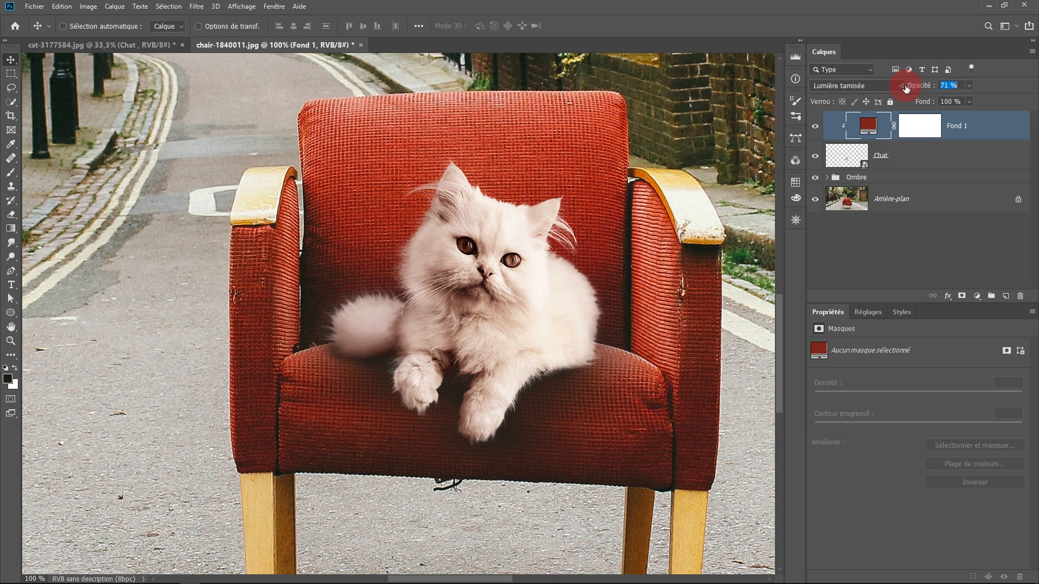
left_click_drag(905, 88, 905, 88)
left_click(813, 125)
left_click(813, 126)
left_click(812, 126)
left_click(812, 125)
left_click(812, 126)
left_click(812, 126)
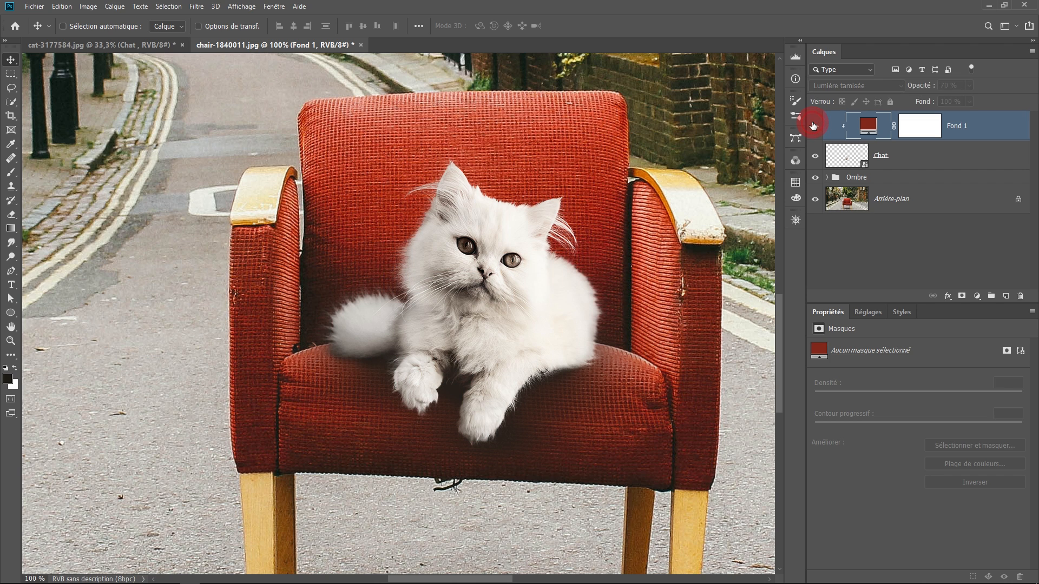
Add a Teinte/Saturation adjustment layer above Fond 1 and clip it to the Chat layer
scroll(543, 249, "up", 2)
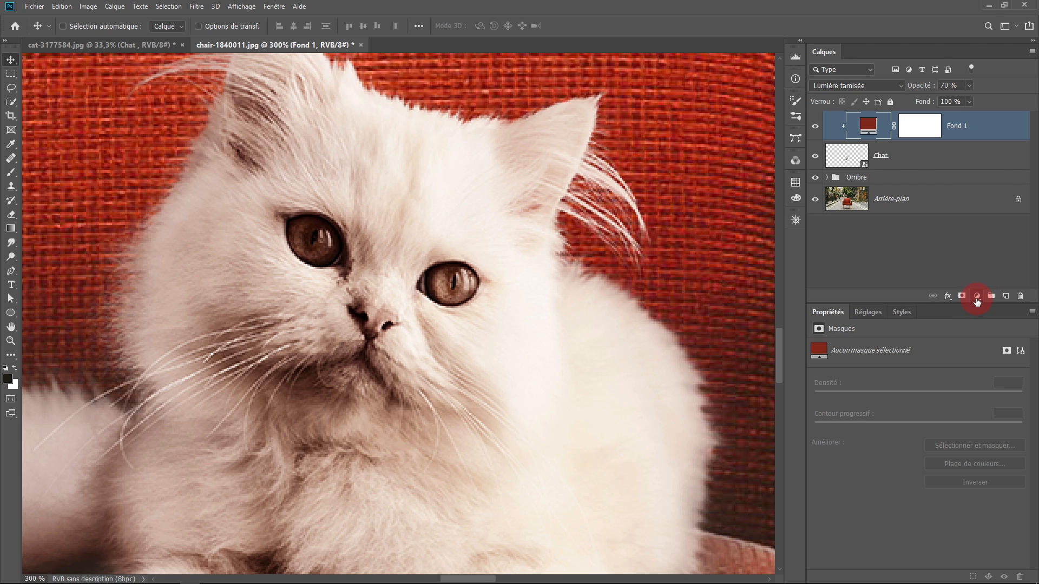
left_click(976, 296)
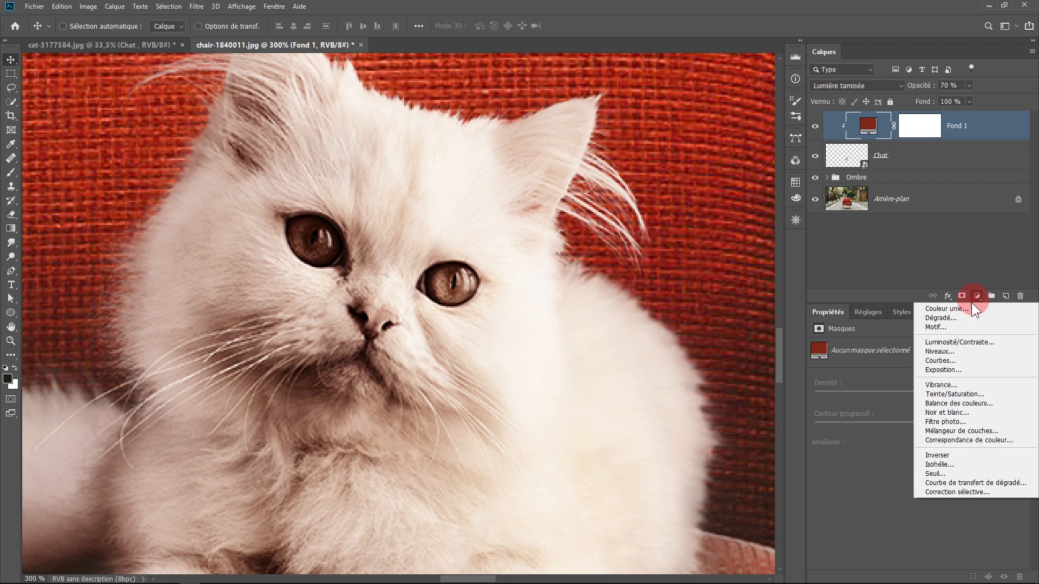
left_click(943, 394)
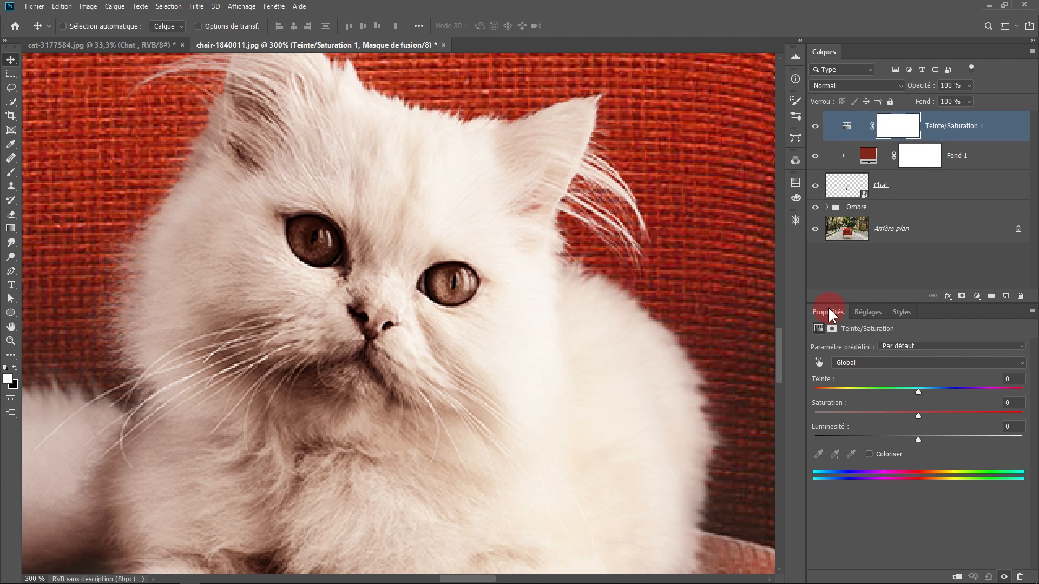
left_click(955, 577)
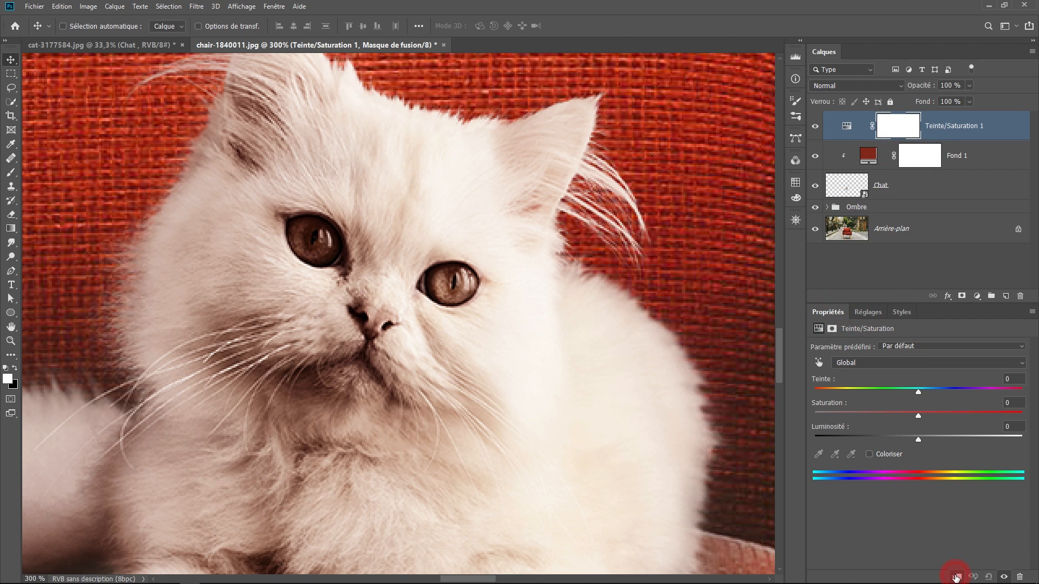
left_click(481, 246)
left_click(864, 350)
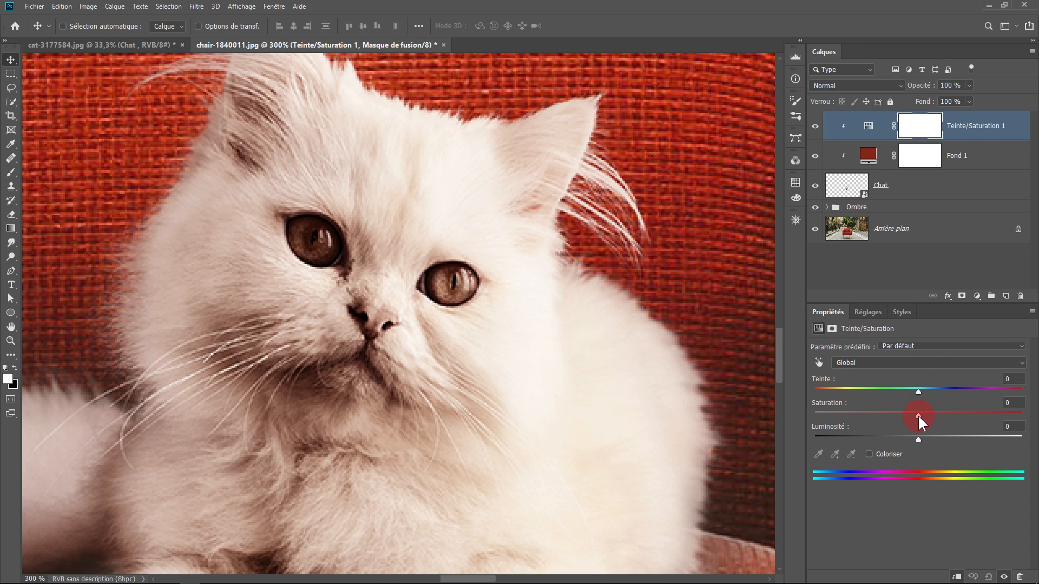
Set the Teinte/Saturation 1 adjustment to saturation +71 and hue +18, and invert its mask to black
left_click_drag(918, 415, 944, 416)
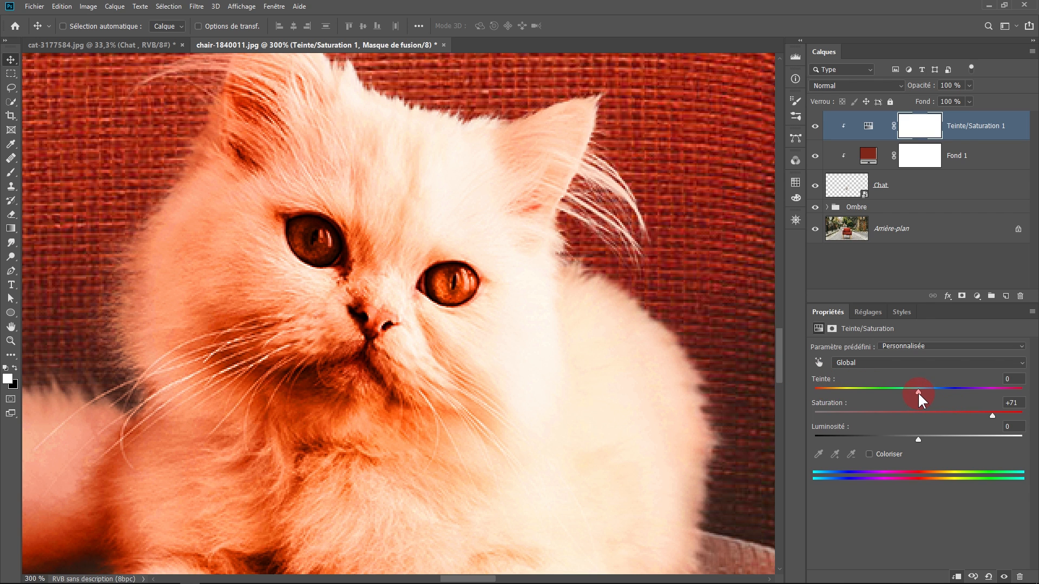
left_click_drag(918, 393, 942, 395)
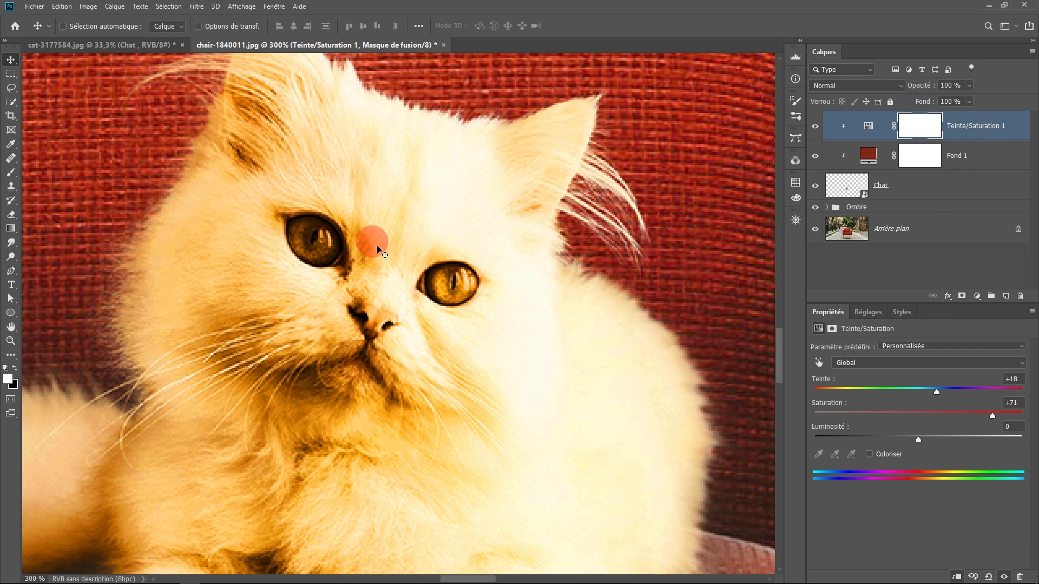
left_click(925, 140)
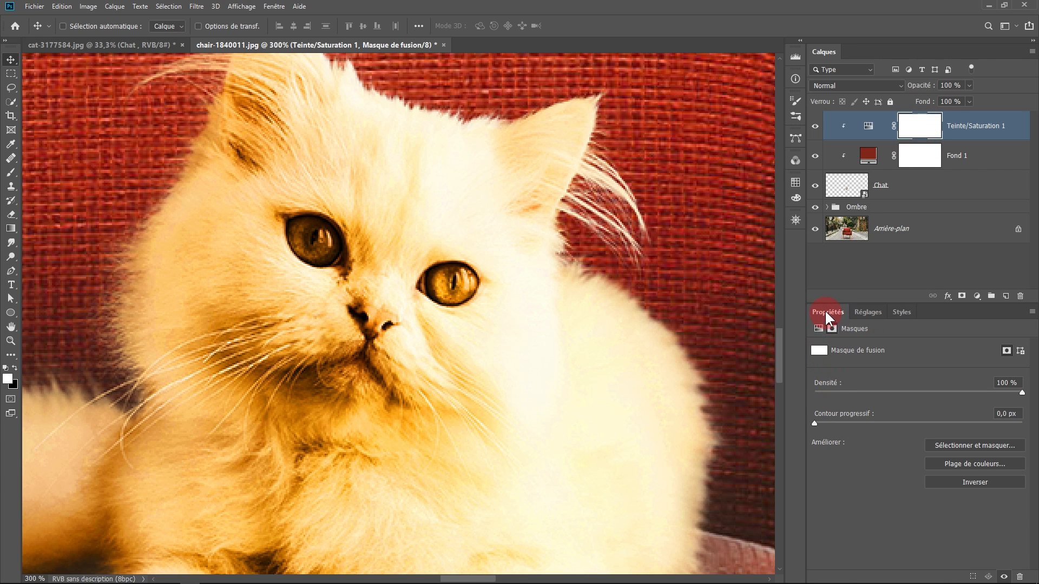
left_click(963, 480)
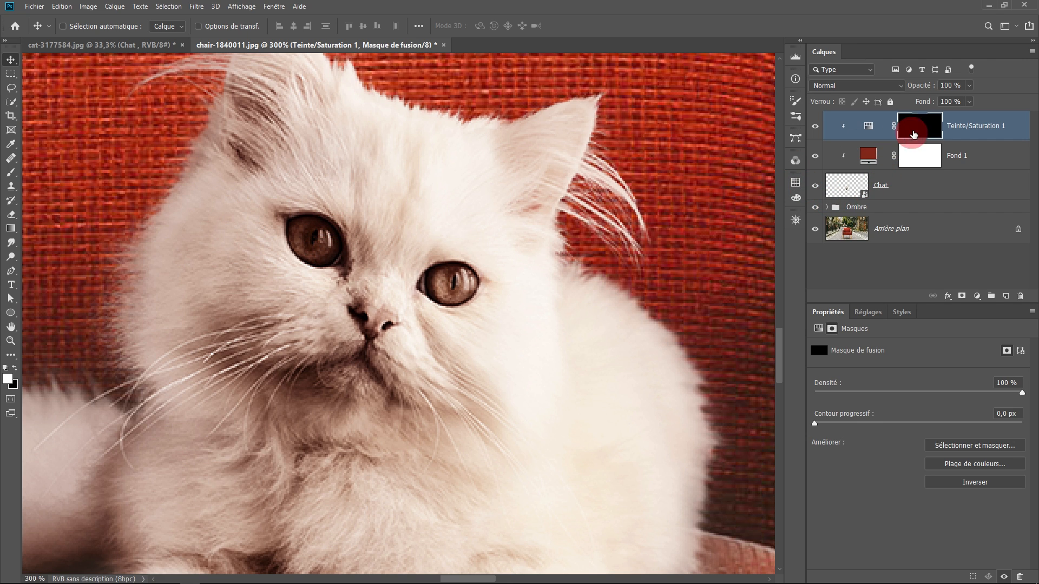
Paint both of the cat's eyes in white on the Teinte/Saturation 1 mask with a soft 23 px brush at 30 % opacity
left_click(10, 172)
right_click(359, 274, "alt")
left_click_drag(403, 280, 309, 288)
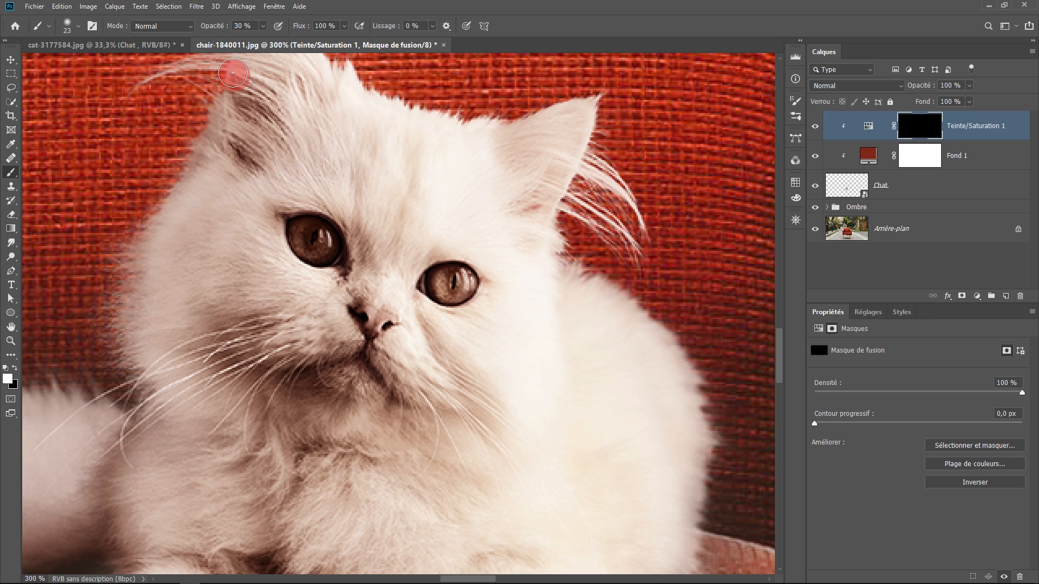
scroll(461, 296, "up", 1)
mouse_move(453, 304)
left_mouse_down()
mouse_move(481, 271)
mouse_move(413, 284)
mouse_move(476, 275)
mouse_move(432, 281)
left_mouse_up()
mouse_move(446, 284)
left_mouse_down()
mouse_move(465, 279)
mouse_move(426, 279)
mouse_move(465, 277)
mouse_move(425, 286)
mouse_move(479, 305)
left_mouse_up()
left_click(325, 298)
mouse_move(368, 256)
left_mouse_down()
mouse_move(348, 245)
mouse_move(361, 266)
left_mouse_up()
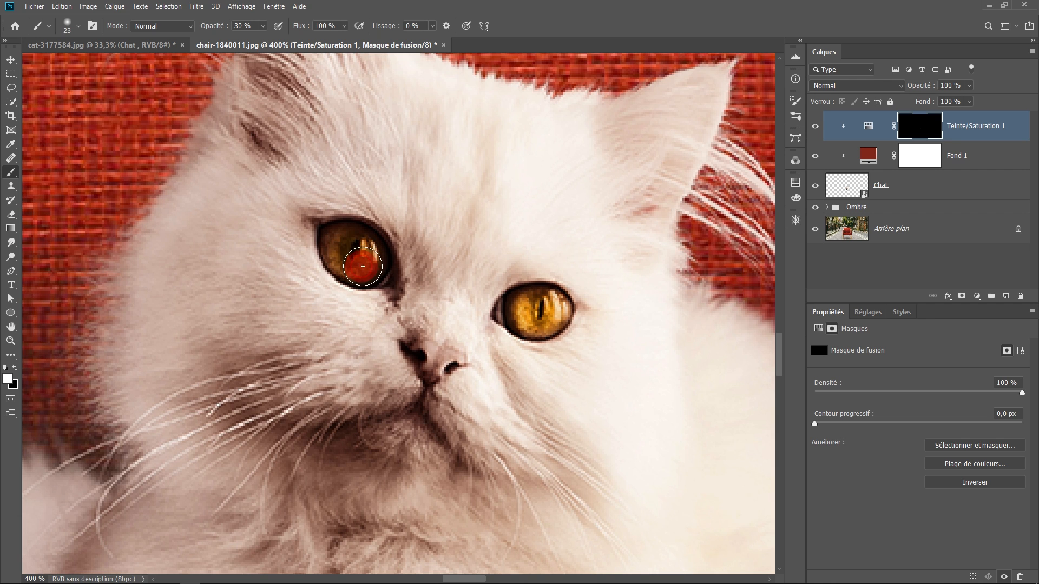
left_click(390, 311)
left_click(488, 331)
scroll(487, 330, "down", 1)
left_click(447, 354)
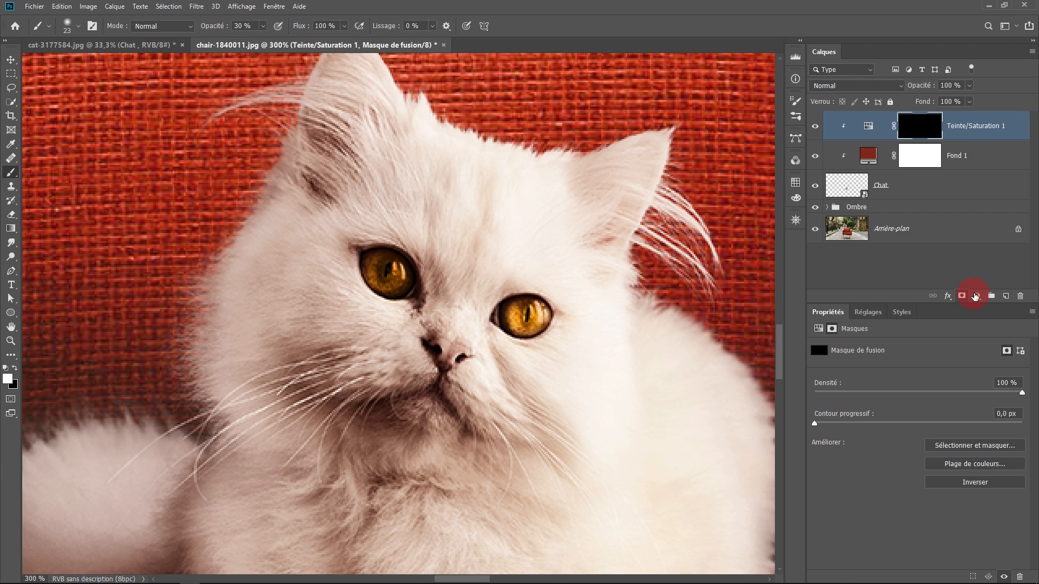
Add a second Teinte/Saturation adjustment clipped to the Chat layer, with hue -17, saturation +38 and luminosity +8
left_click(977, 297)
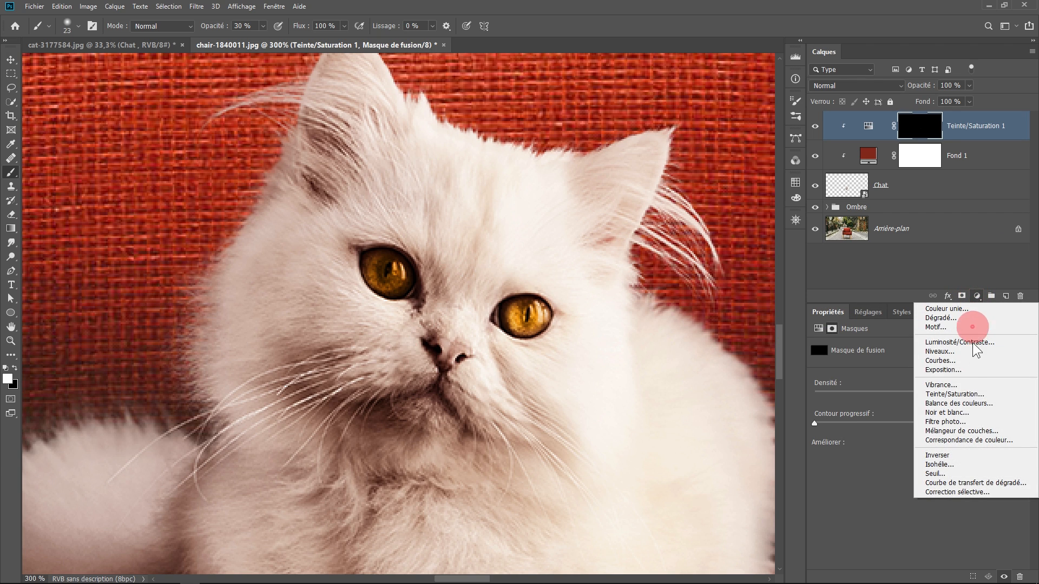
left_click(955, 395)
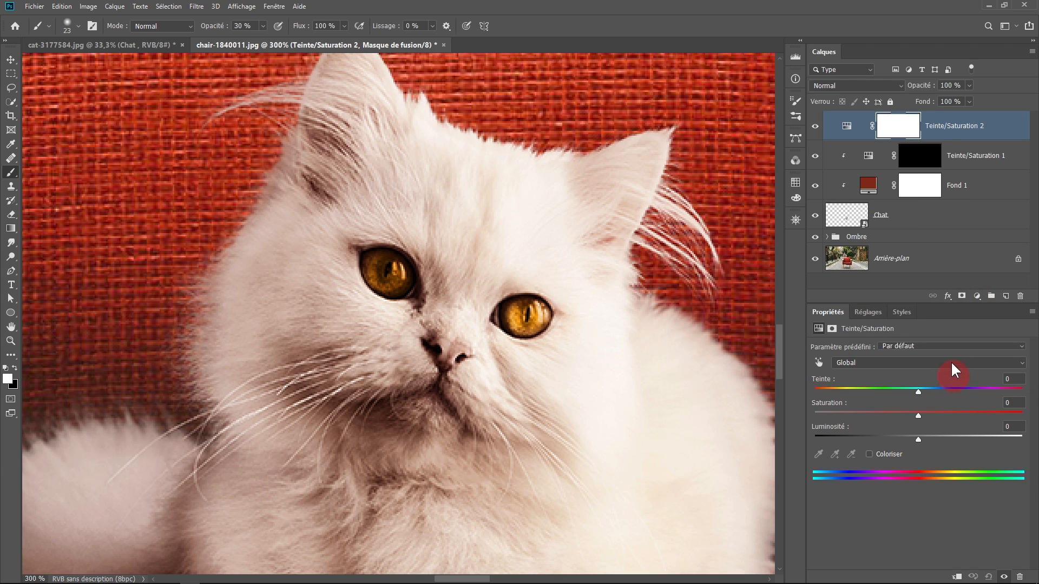
left_click(982, 140, "alt")
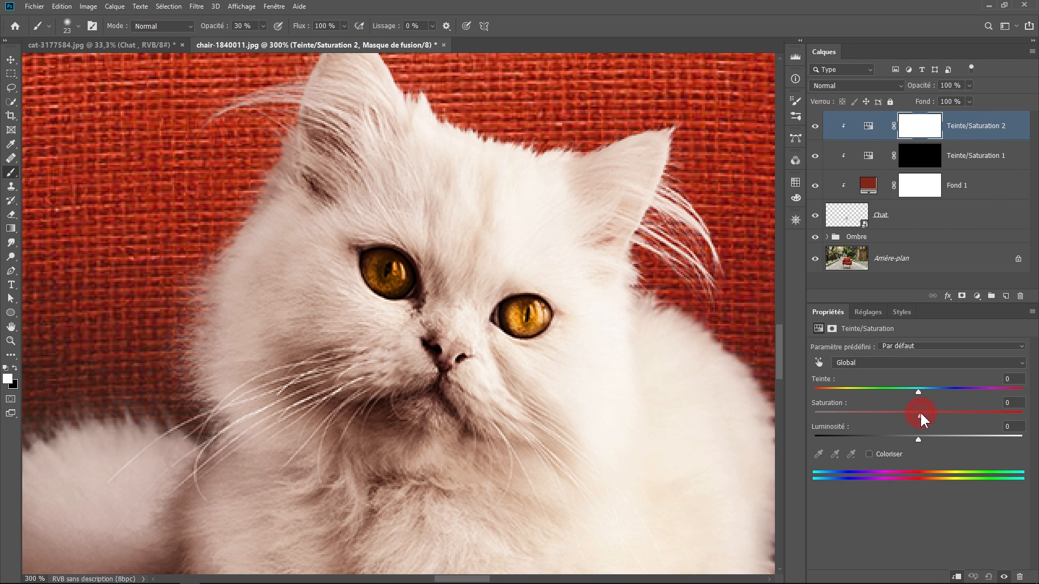
left_click_drag(921, 393, 891, 387)
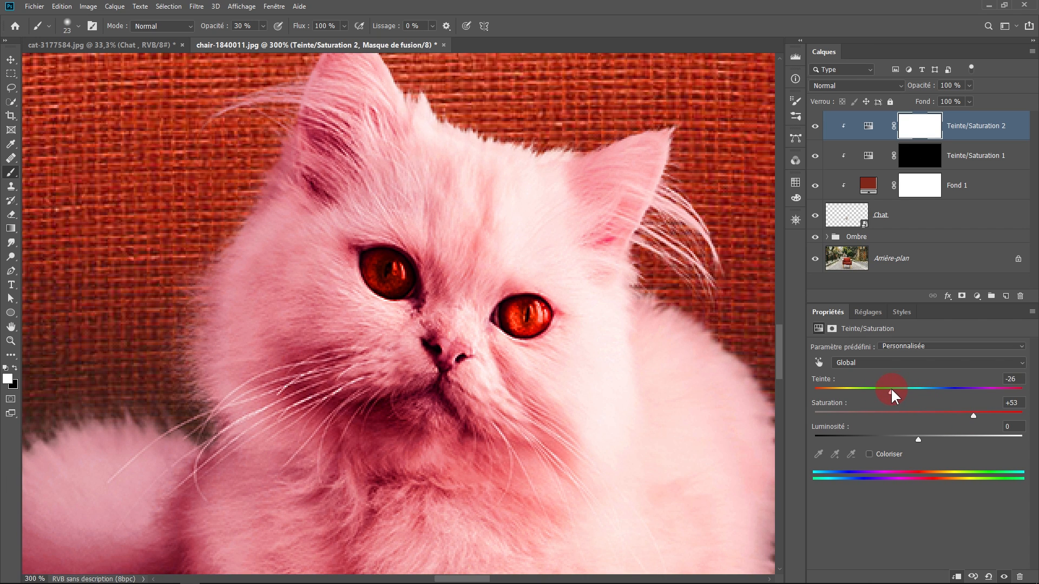
left_click_drag(972, 413, 950, 412)
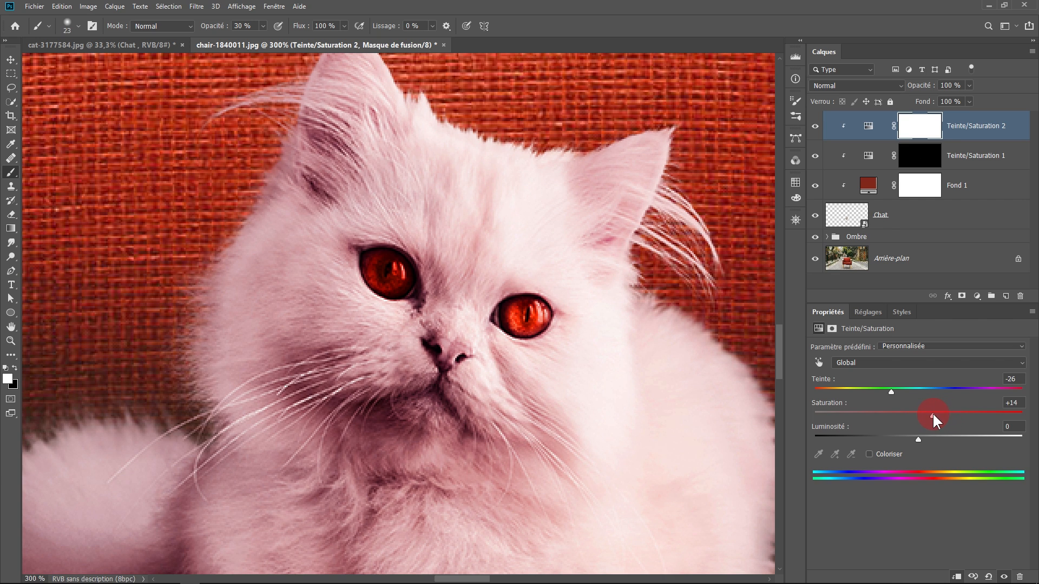
left_click_drag(913, 437, 958, 417)
left_click_drag(894, 391, 900, 391)
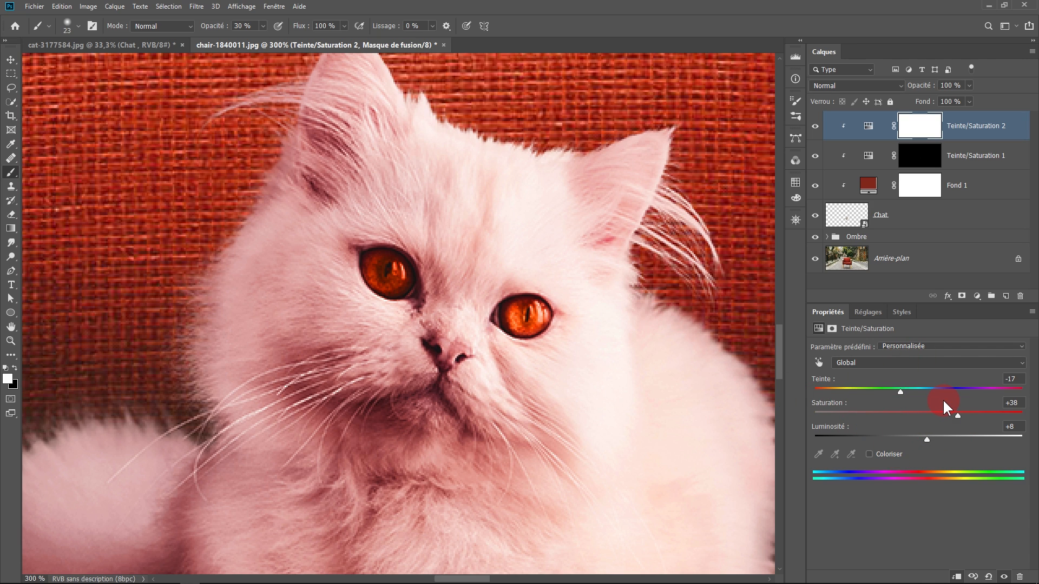
Invert the Teinte/Saturation 2 layer mask to black
left_click(929, 131)
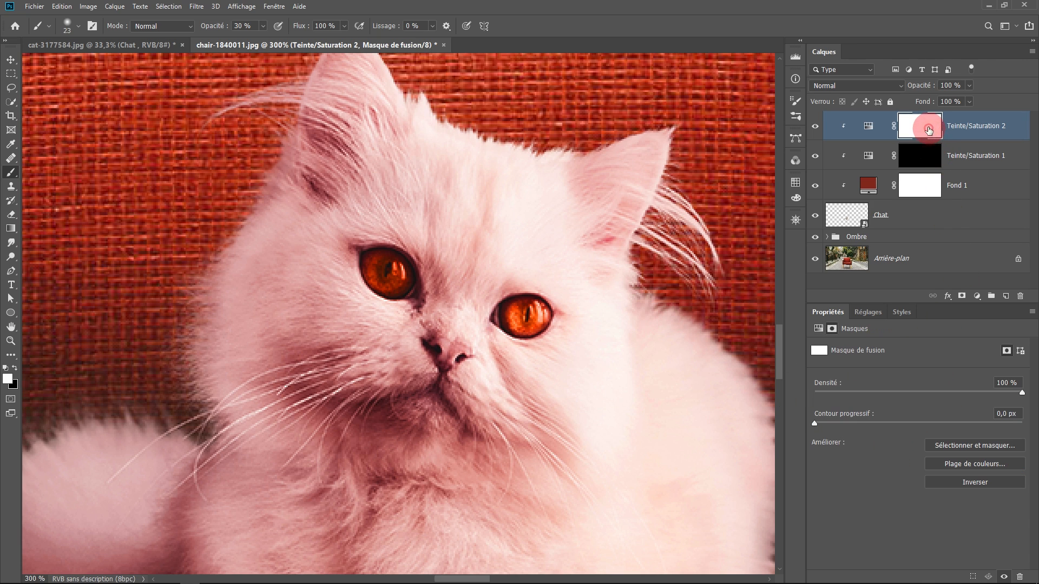
left_click(832, 314)
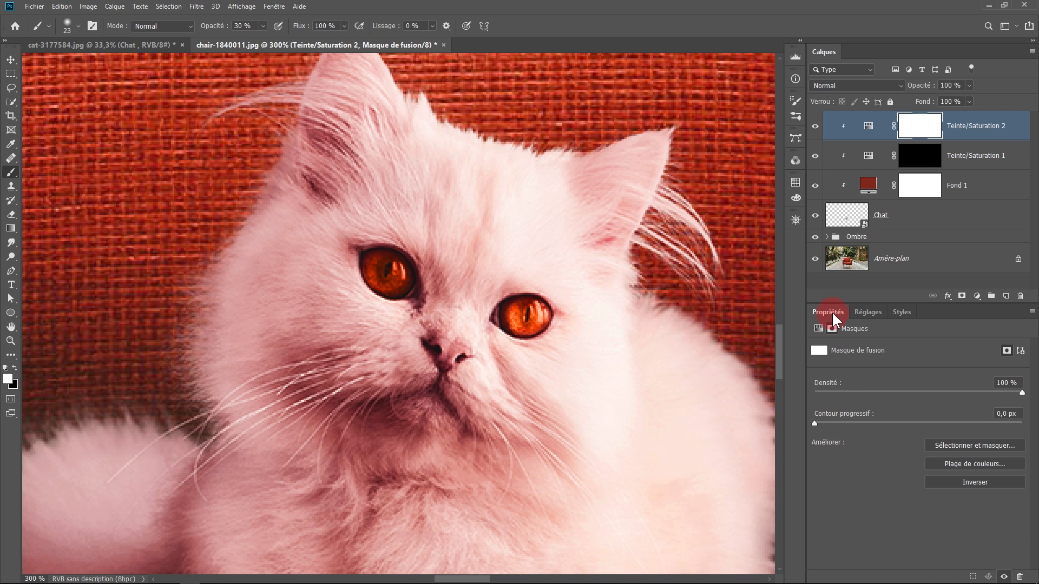
left_click(969, 486)
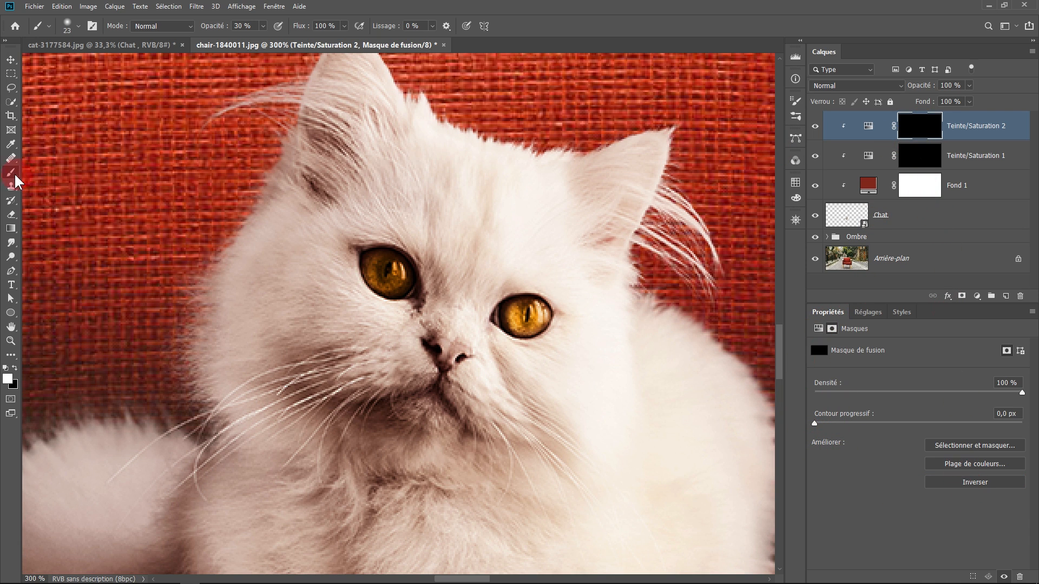
Paint the cat's nose in white on the Teinte/Saturation 2 mask with a 13 px brush at 30 % opacity
left_click_drag(411, 394, 440, 364)
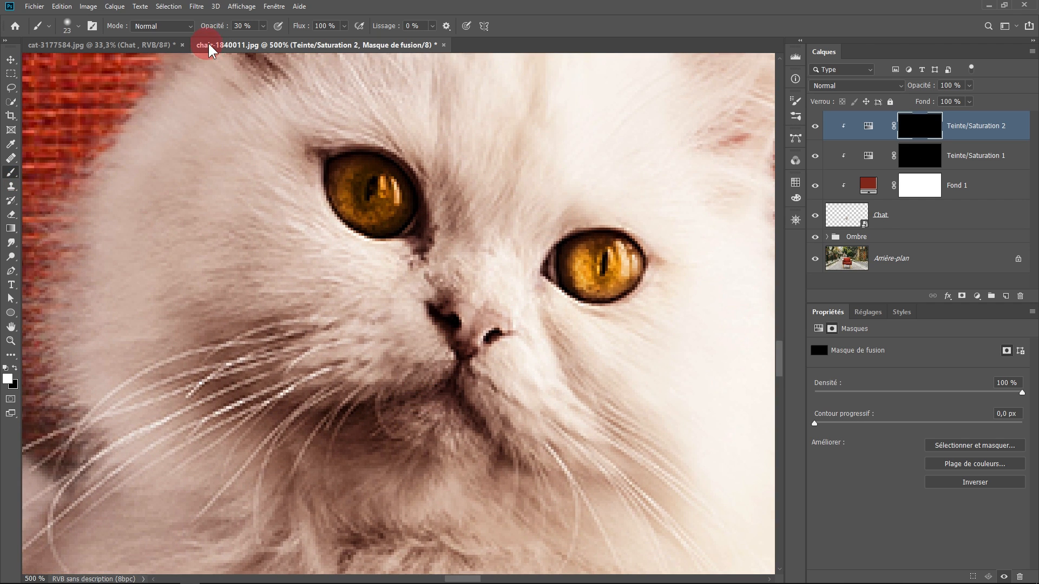
right_click(441, 298, "alt")
left_click_drag(442, 297, 428, 301)
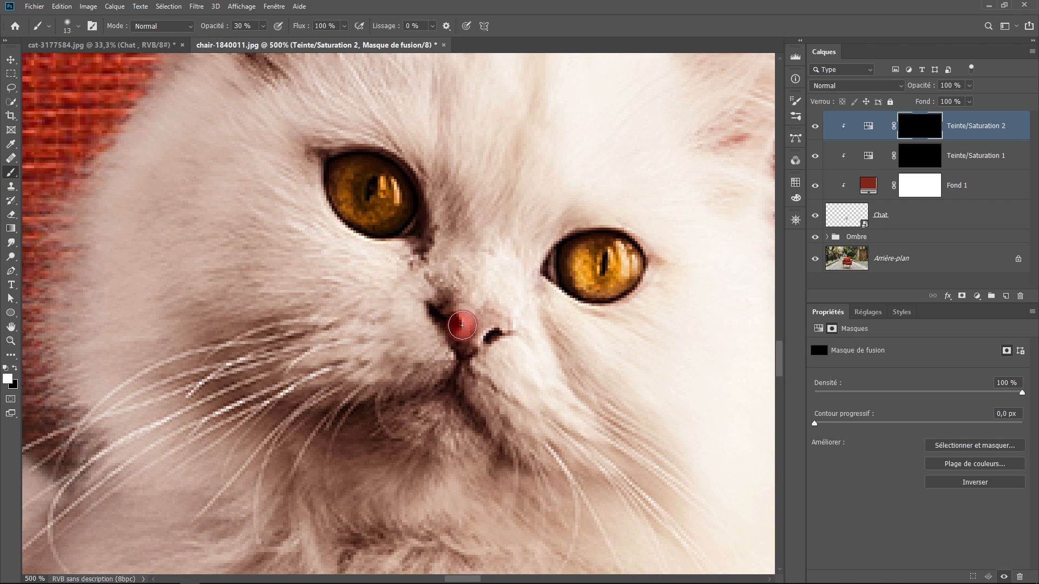
mouse_move(472, 327)
left_mouse_down()
mouse_move(462, 359)
mouse_move(477, 323)
mouse_move(456, 359)
mouse_move(480, 336)
mouse_move(459, 333)
mouse_move(503, 327)
mouse_move(491, 372)
left_mouse_up()
scroll(491, 372, "up", 1)
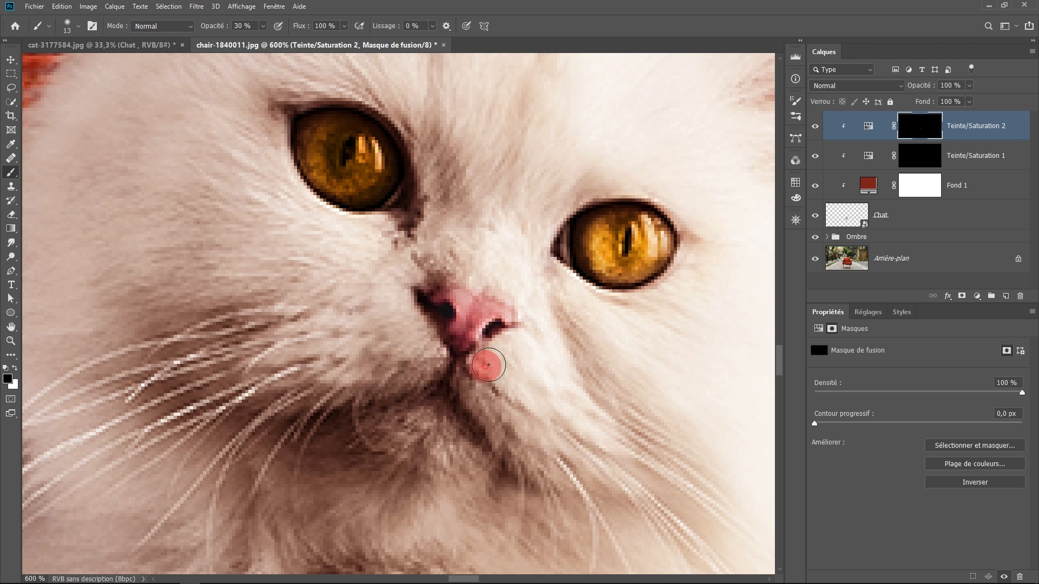
scroll(531, 366, "down", 2)
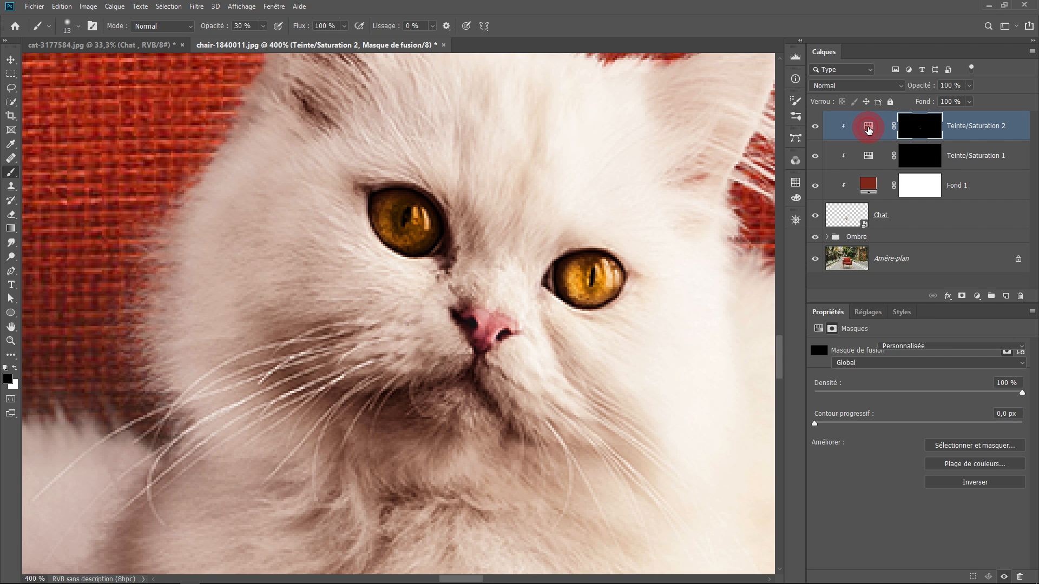
Set the Teinte/Saturation 2 adjustment to saturation +33 and luminosity +3, and its layer opacity to 86 %
left_click(868, 127)
left_click_drag(950, 414, 921, 442)
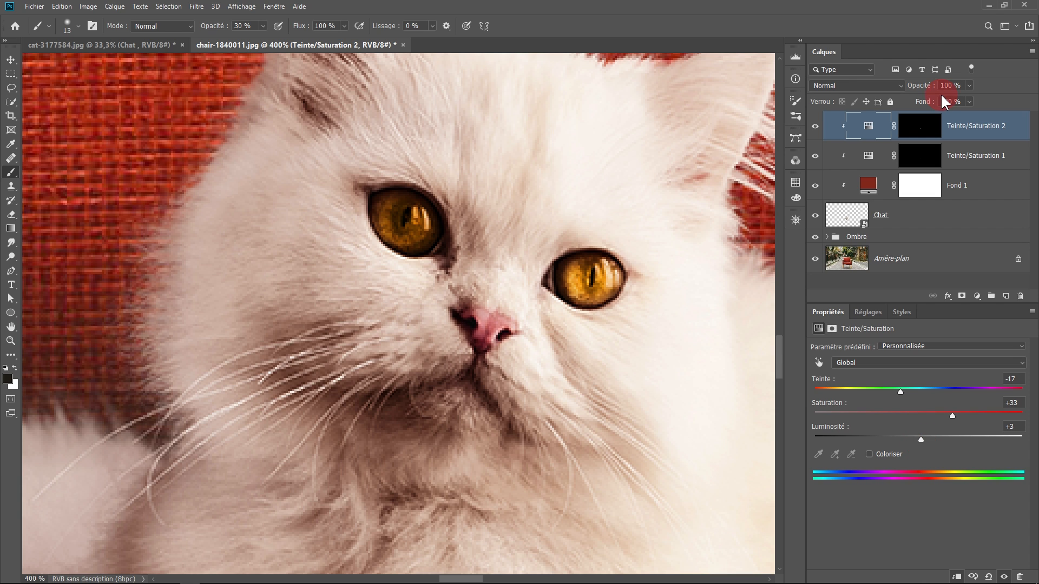
left_click_drag(872, 93, 914, 98)
Select the chair's red back, seat and armrests on the Arrière-plan layer with the Quick Selection tool at 85 px
left_click(574, 300, "alt")
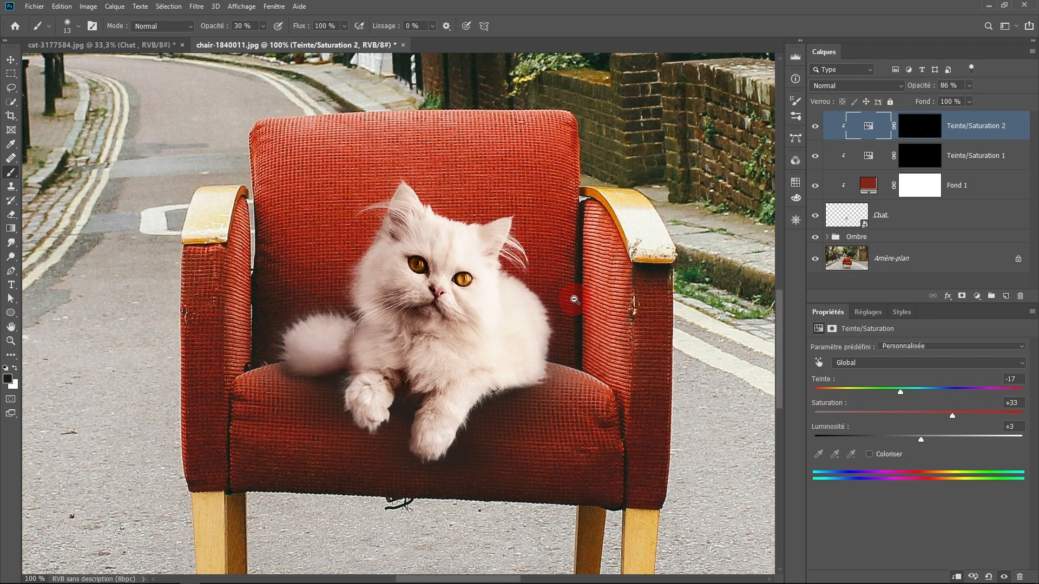
left_click(573, 299, "alt")
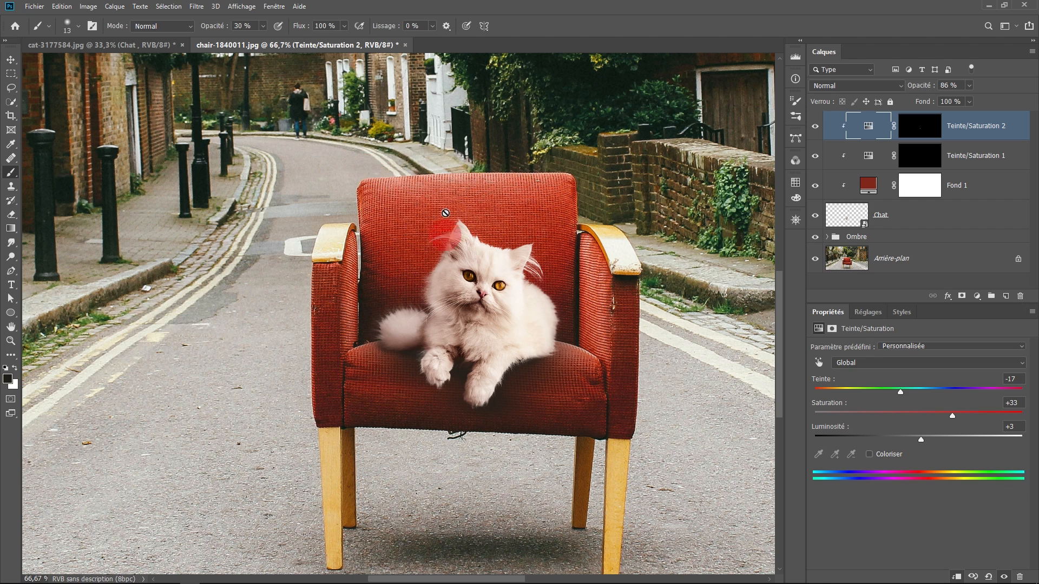
left_click_drag(491, 185, 414, 124)
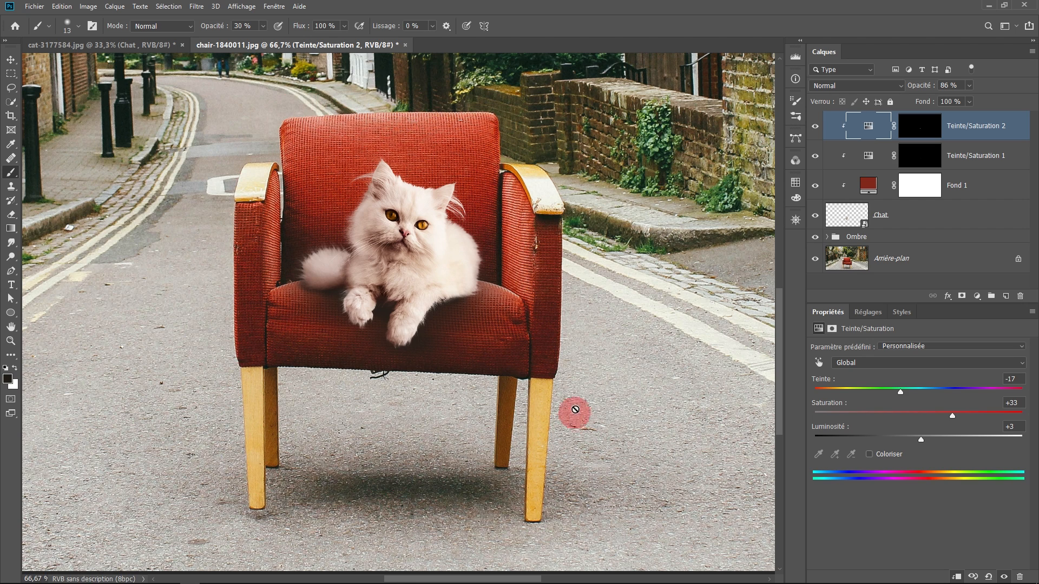
scroll(277, 187, "up", 1)
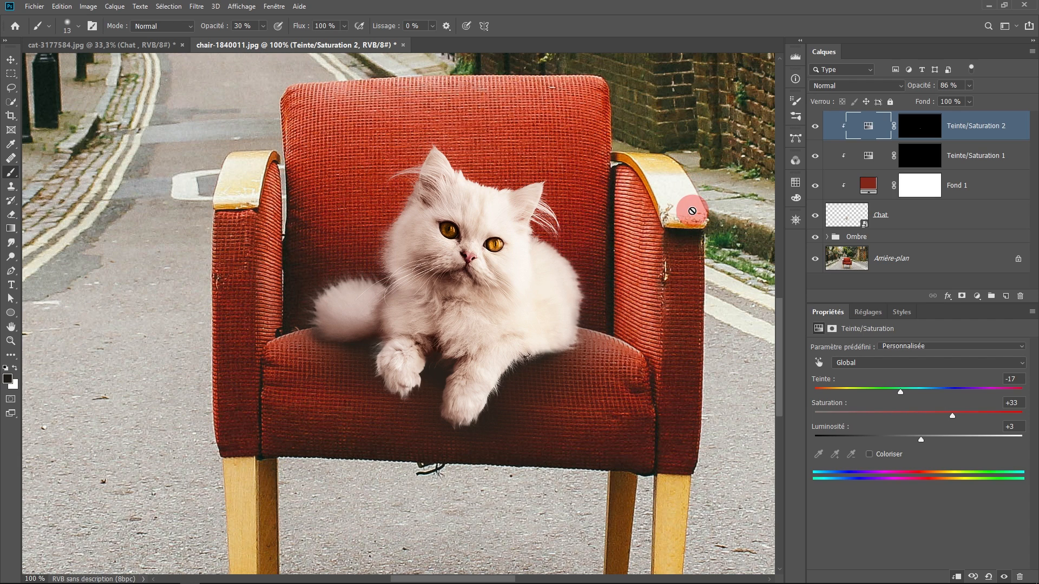
left_click(941, 263)
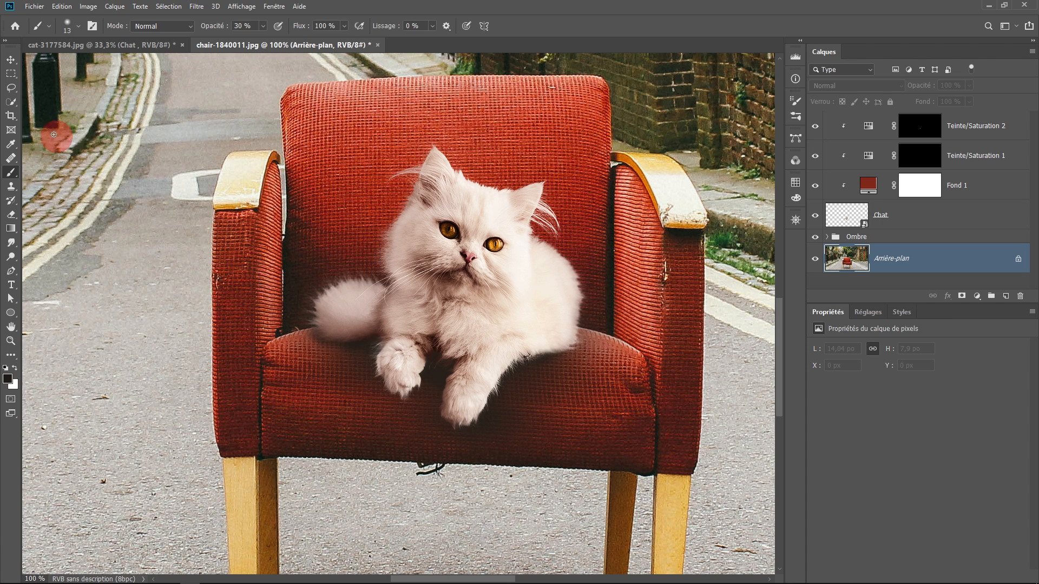
left_click(11, 102)
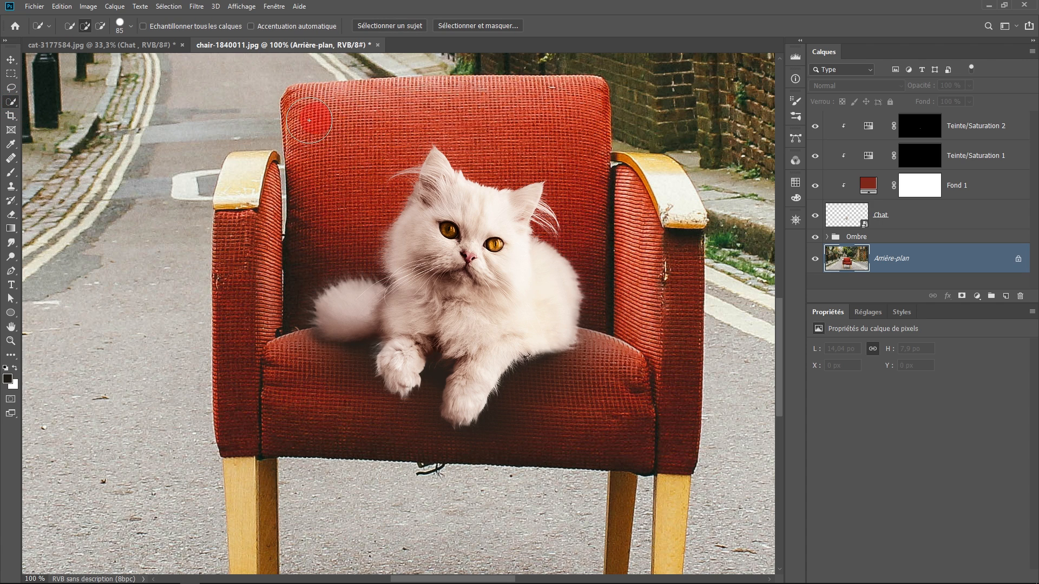
mouse_move(321, 119)
left_mouse_down()
mouse_move(468, 122)
mouse_move(499, 157)
mouse_move(489, 379)
left_mouse_up()
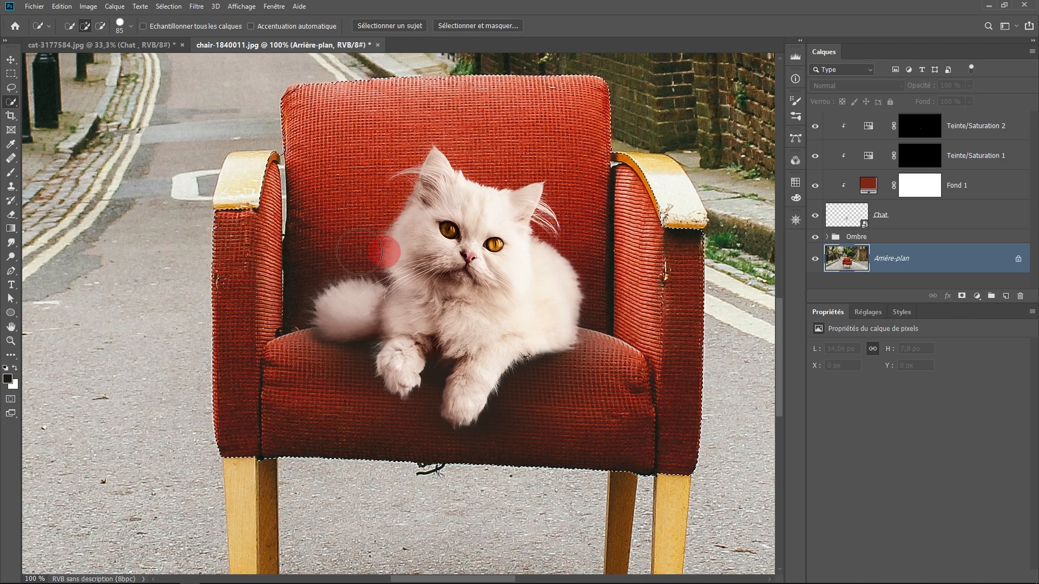
left_click_drag(255, 220, 259, 210)
left_click_drag(347, 301, 339, 149)
Add the chair's right-hand rear and front legs to the selection with a 38 px Quick Selection brush
left_click(429, 268, "ctrl")
mouse_move(575, 305)
left_mouse_down()
mouse_move(508, 264)
mouse_move(452, 275)
mouse_move(475, 279)
left_mouse_up()
left_click(460, 284)
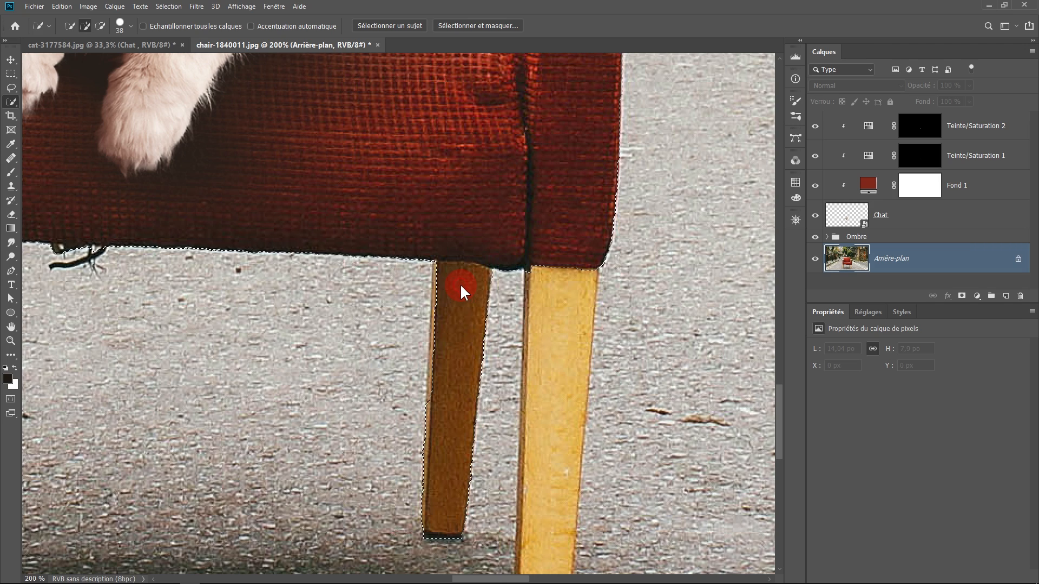
left_click_drag(549, 339, 565, 290)
left_click_drag(556, 341, 575, 186)
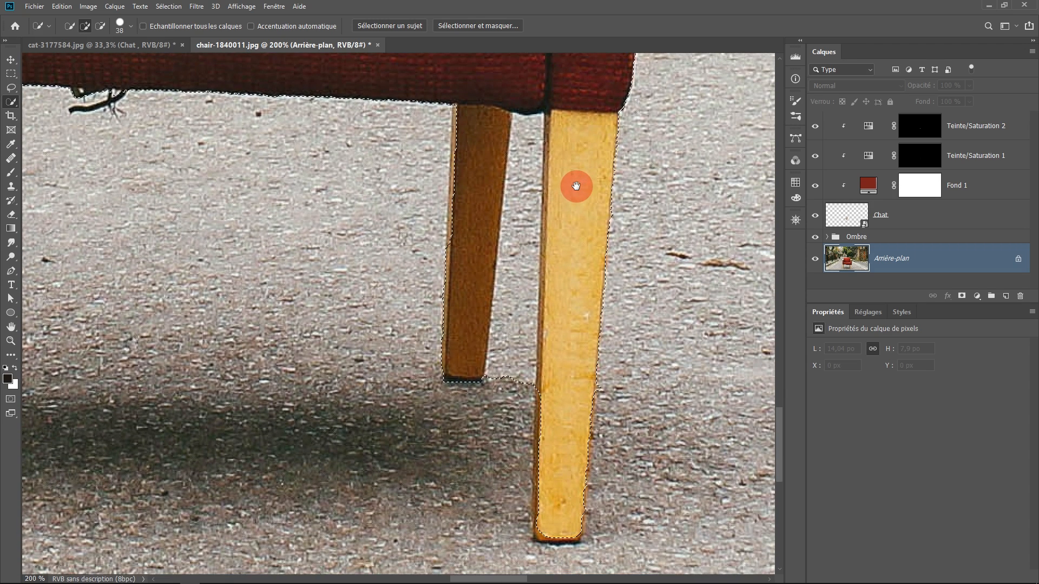
Subtract the pavement between the two right-hand chair legs from the selection with a 29 px Quick Selection brush
mouse_move(459, 347)
left_mouse_down()
mouse_move(464, 192)
mouse_move(458, 233)
left_mouse_up()
scroll(463, 193, "up", 2)
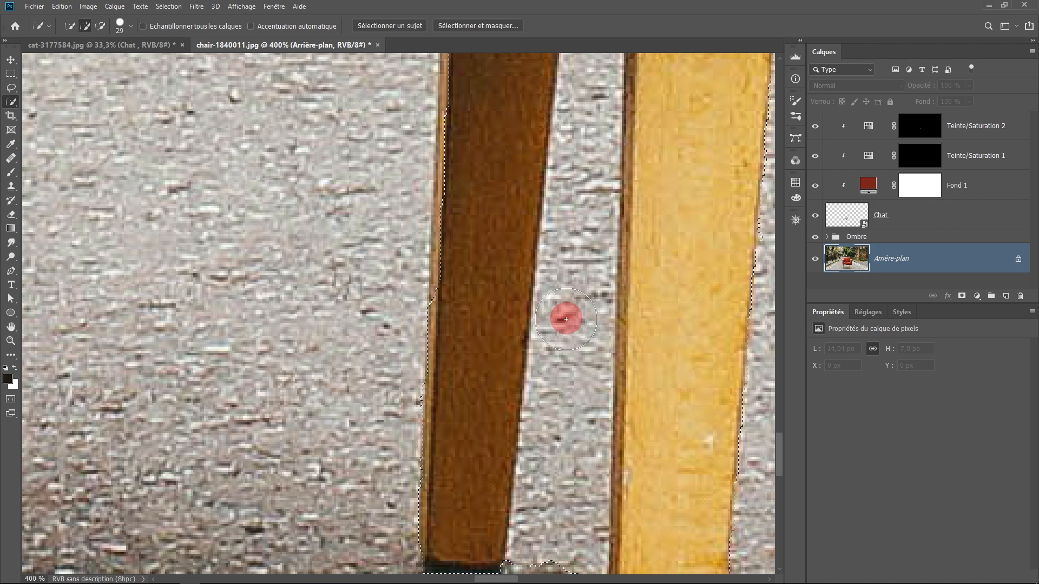
left_click(566, 336, "alt")
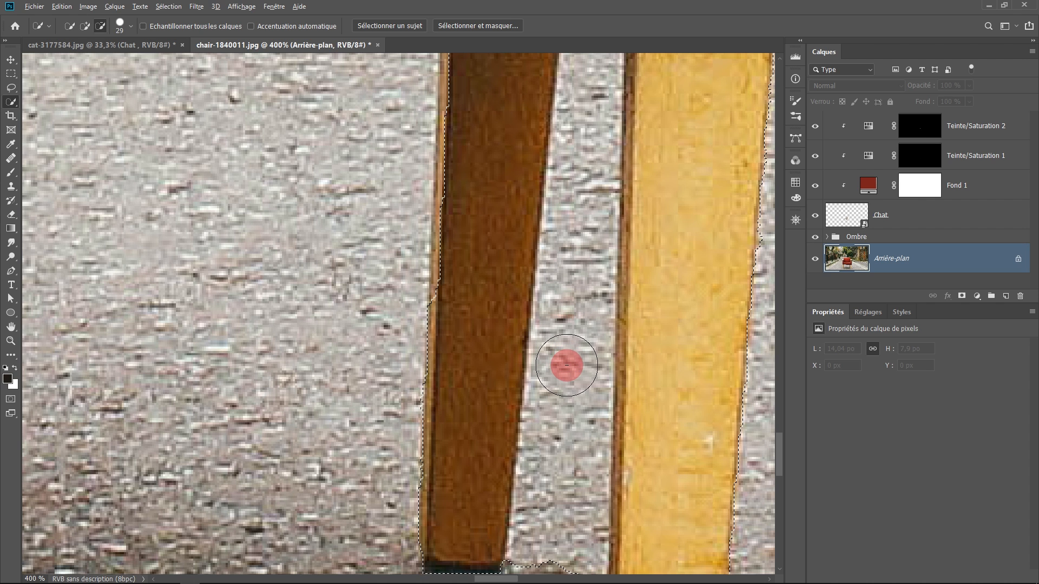
left_click_drag(593, 271, 600, 204)
left_click_drag(449, 250, 415, 122)
left_click(508, 378, "alt")
key("ctrl+z")
left_click_drag(511, 315, 549, 336)
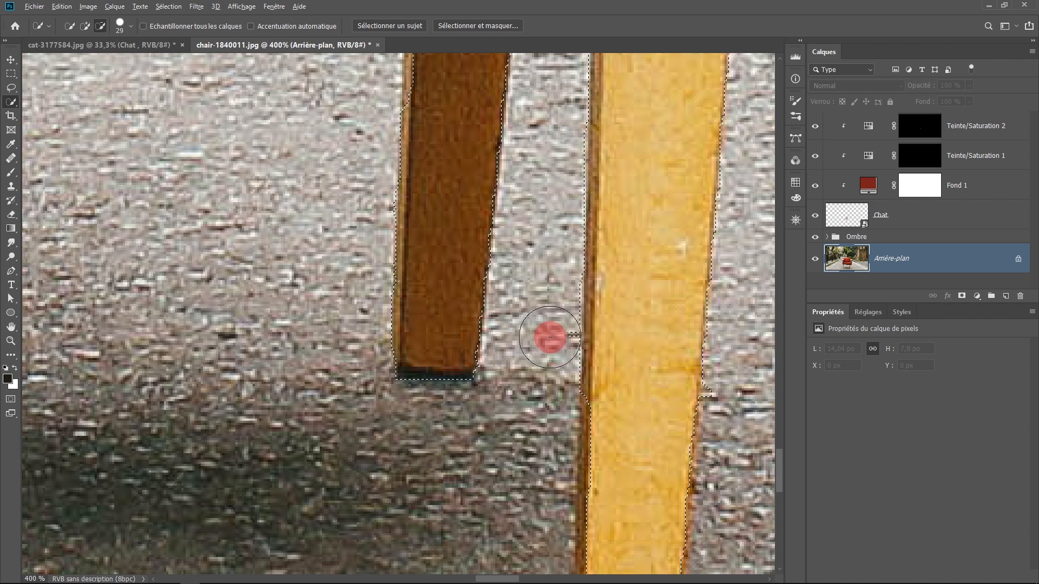
Add the missed dark edge of the front right chair leg to the selection with the Polygonal Lasso
left_click(11, 88)
left_click_drag(585, 256, 590, 284)
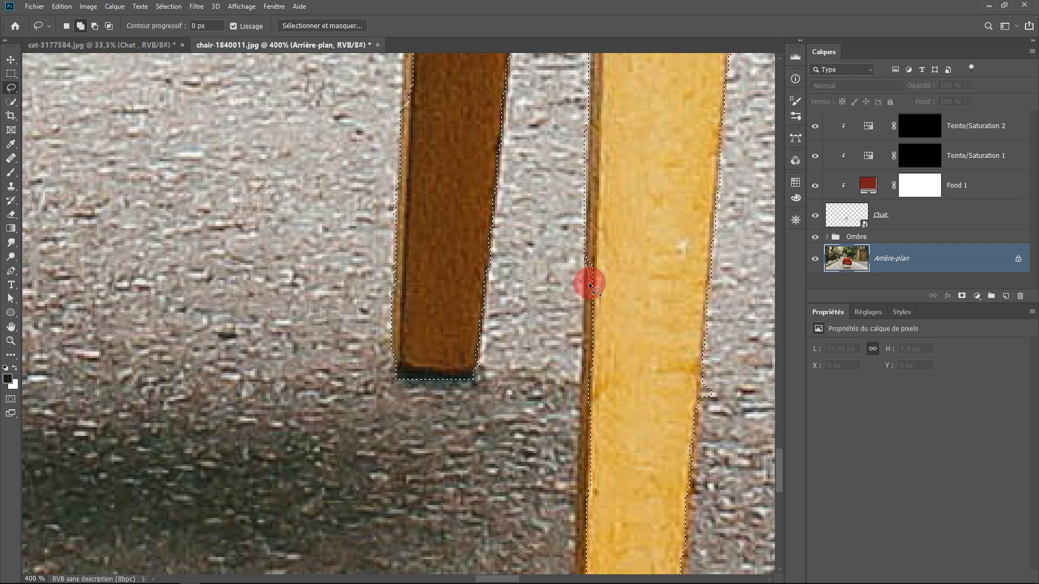
right_click(11, 88)
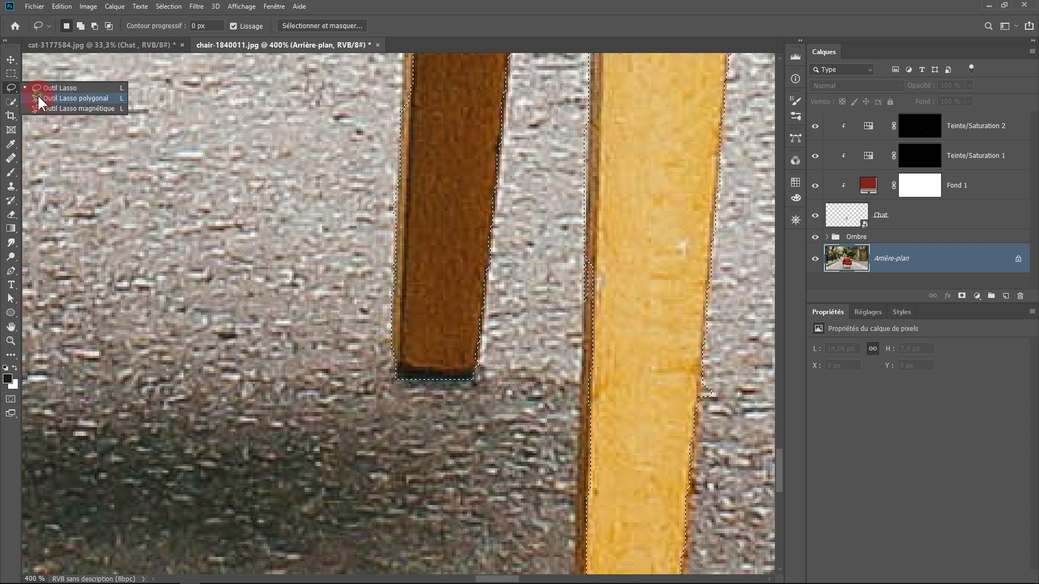
left_click(39, 95)
left_click(588, 254)
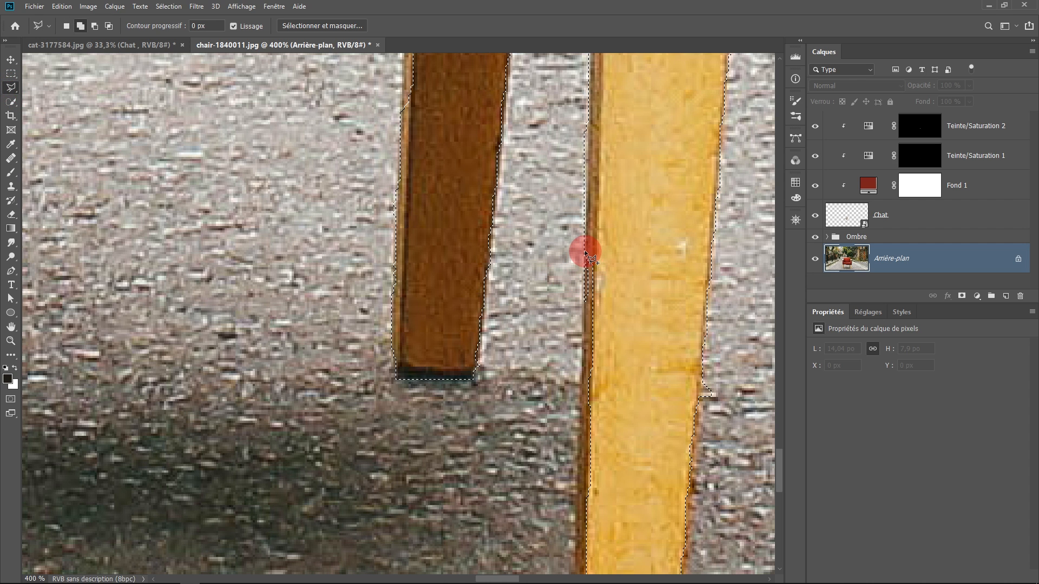
scroll(587, 248, "down", 3)
scroll(576, 227, "down", 3)
left_click(578, 433)
double_click(609, 436)
Add the missed edge of the rear right chair leg to the selection with the Polygonal Lasso
scroll(663, 325, "up", 15)
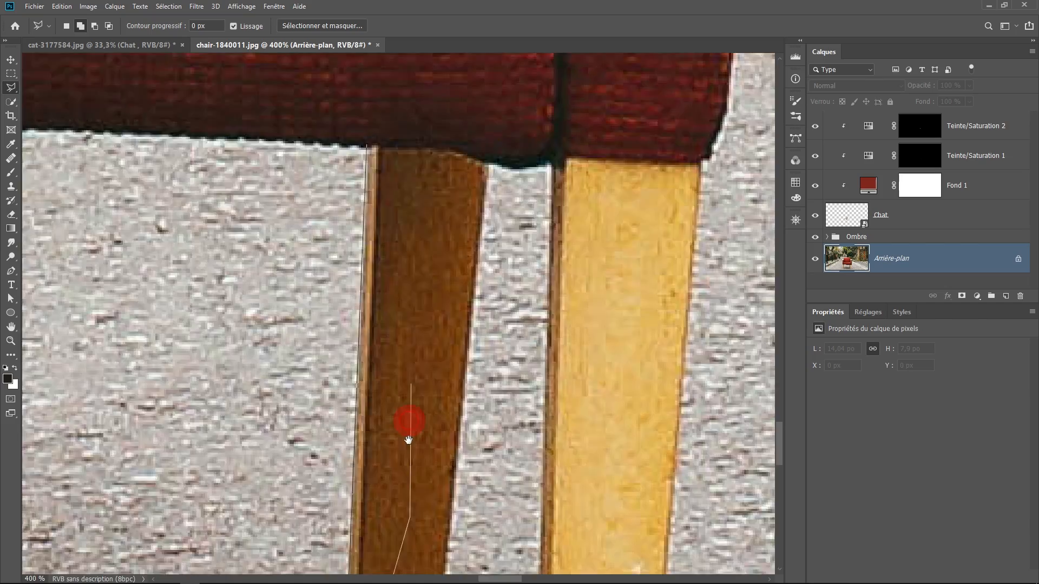
left_click_drag(408, 440, 423, 259)
left_click(374, 171)
left_click_drag(404, 476, 404, 81)
left_click(384, 382)
left_click_drag(303, 387, 326, 150)
left_click(325, 380)
left_click(231, 393)
left_click_drag(233, 81, 317, 517)
scroll(405, 239, "down", 3)
double_click(405, 239)
Refine the remaining outlines of the chair selection with the Polygonal Lasso, adding missed areas and subtracting excess
scroll(536, 135, "up", 3)
left_click(413, 158)
left_click(550, 164)
left_click(579, 169)
left_click(617, 189)
left_click(641, 227)
double_click(459, 218)
scroll(487, 219, "down", 3)
scroll(258, 209, "up", 4)
left_click(242, 183, "alt")
left_click(243, 223)
left_click(230, 222)
left_click(242, 268)
left_click(245, 298)
double_click(270, 214)
scroll(299, 190, "down", 6)
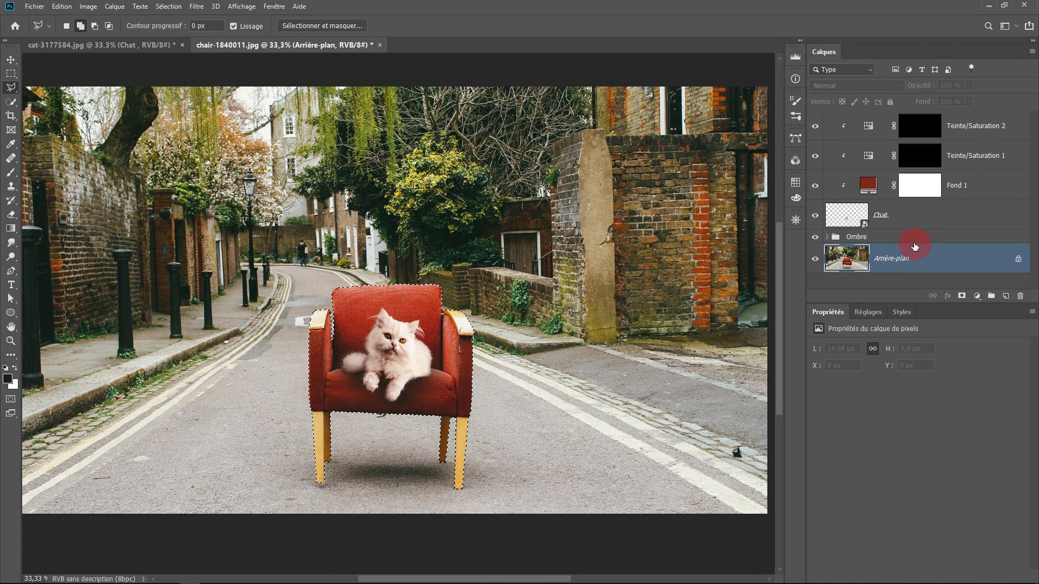
Activate the Teinte/Saturation 2 layer and save the chair selection as a new channel in chair-1840011.jpg
left_click(981, 133)
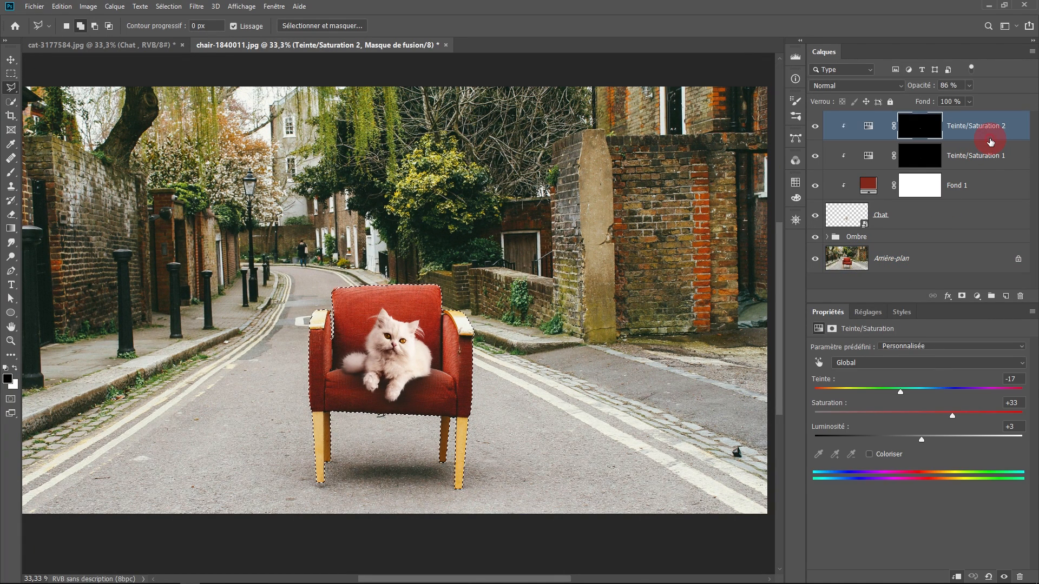
left_click(170, 6)
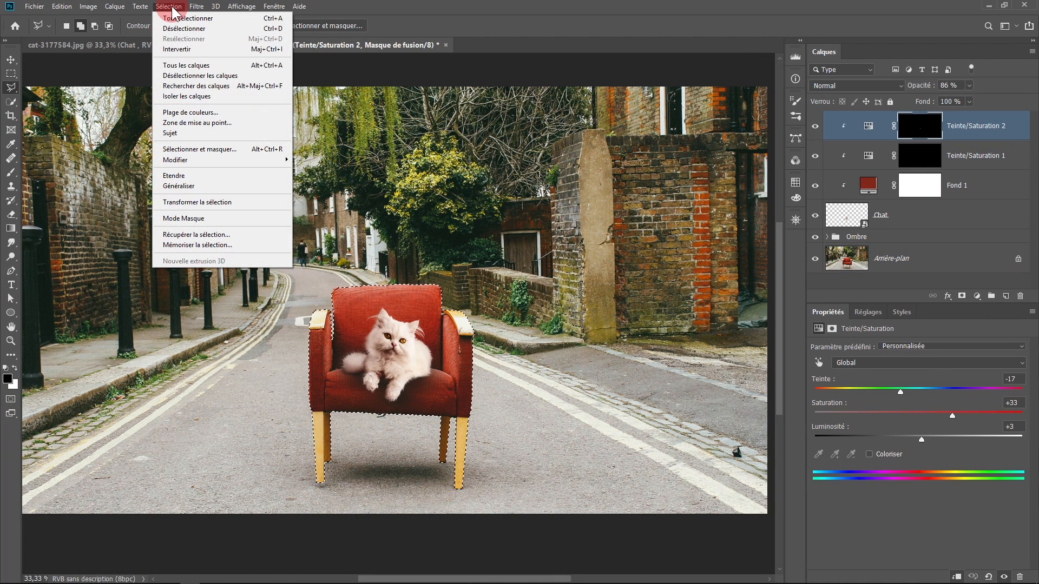
left_click(190, 244)
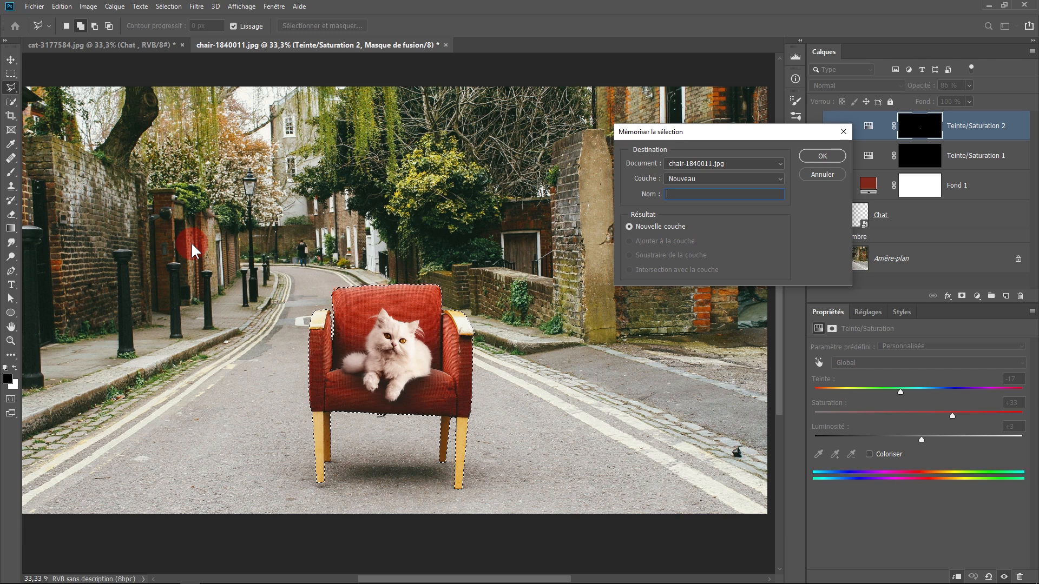
key("Return")
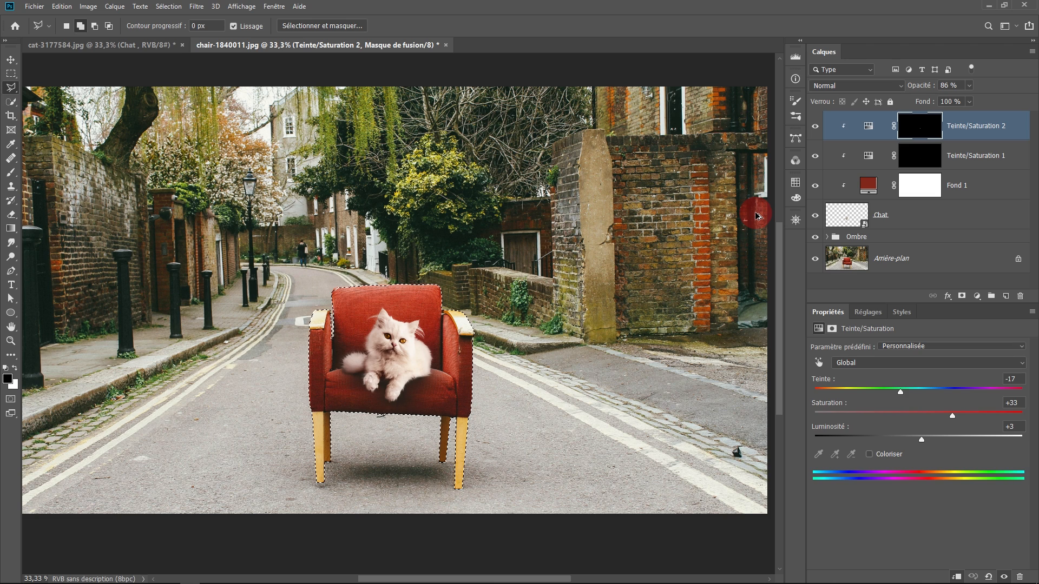
Stamp all visible layers into a new layer at the top of the stack and invert the chair selection
key("ctrl+shift+alt+e")
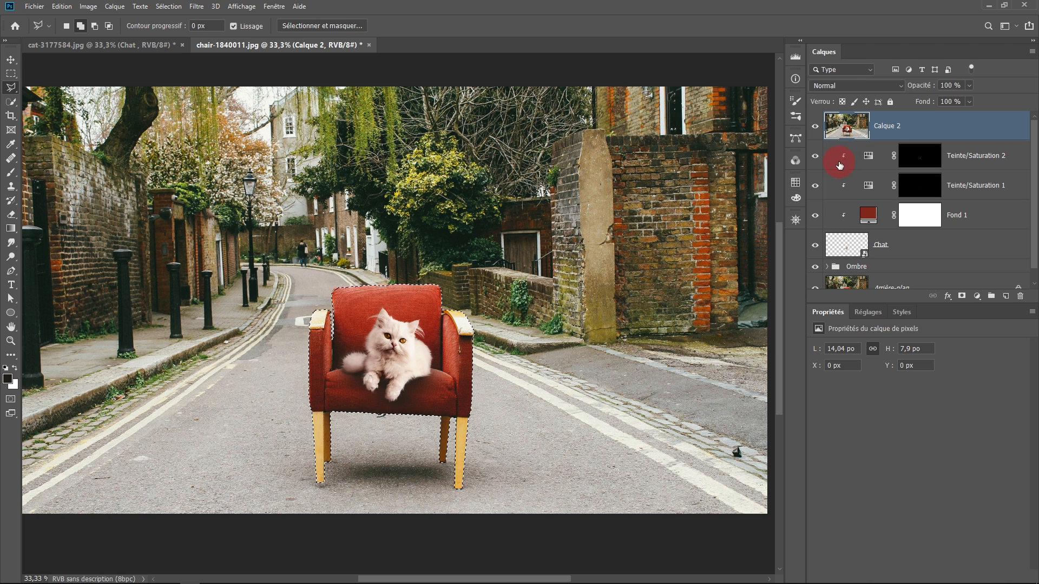
key("Return")
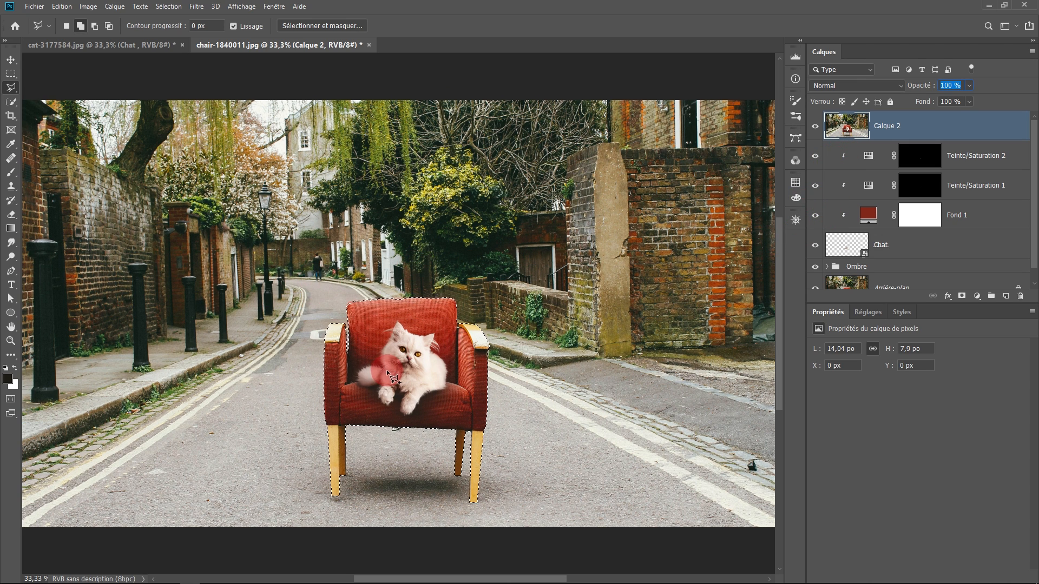
left_click(167, 7)
left_click(175, 44)
key("m")
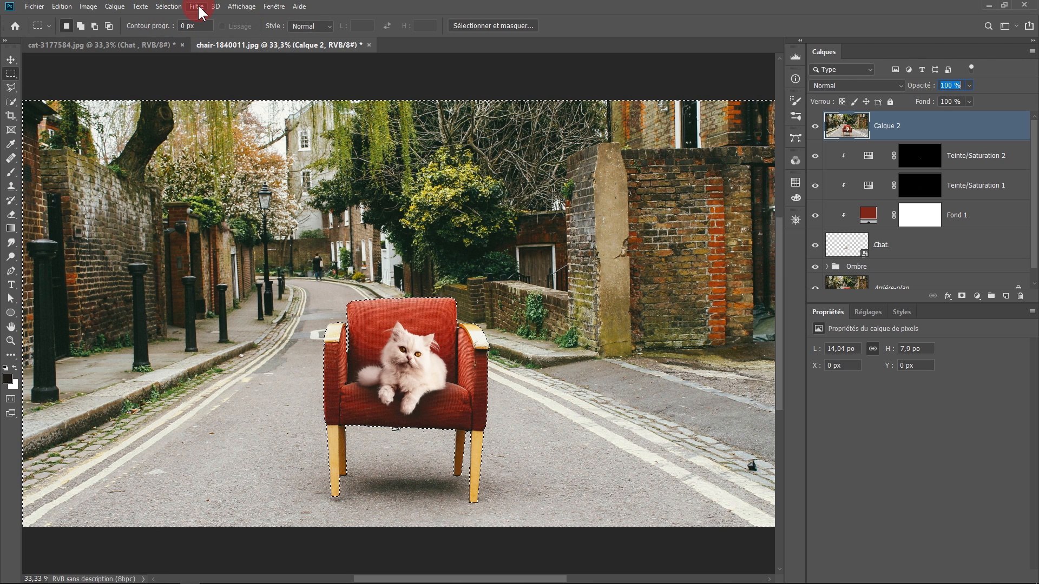
Start a Bascule-Décentrement blur on Calque 2, centre its focus between the chair legs and move its upper transition line to the cat's head
left_click(197, 8)
mouse_move(225, 201)
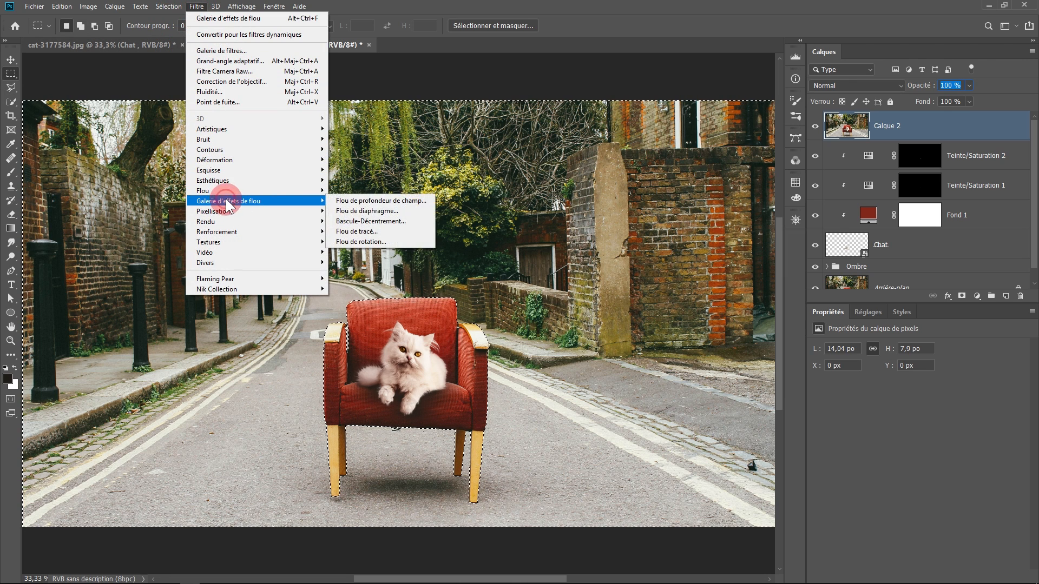
left_click(393, 227)
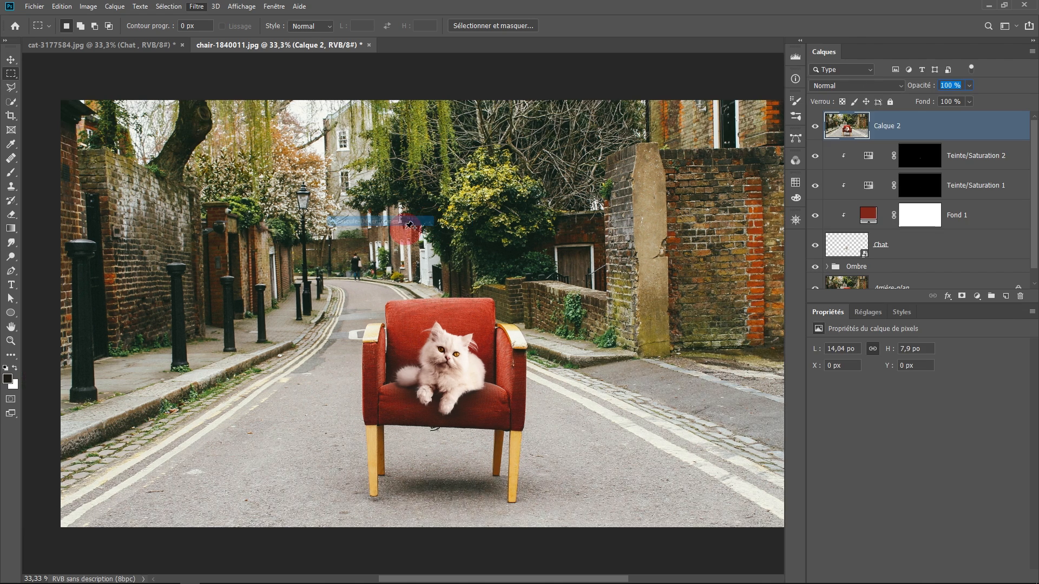
left_click_drag(421, 320, 429, 466)
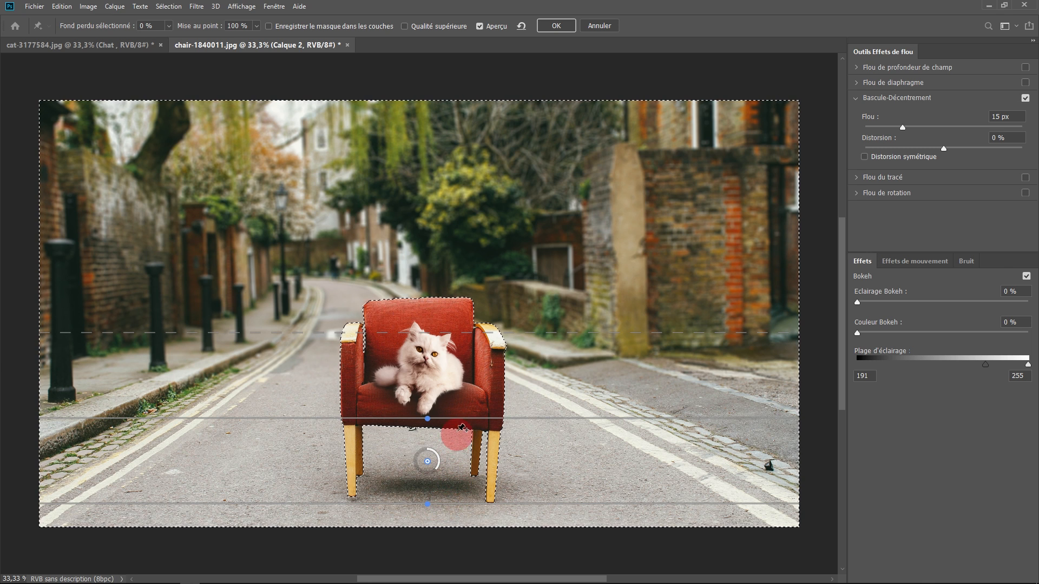
left_click_drag(458, 425, 442, 480)
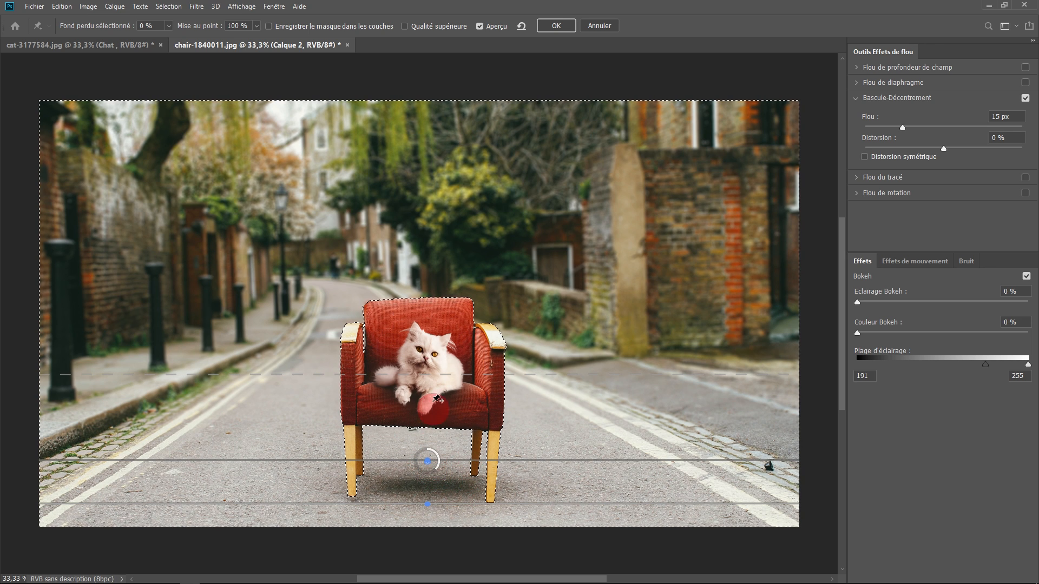
left_click_drag(435, 371, 434, 345)
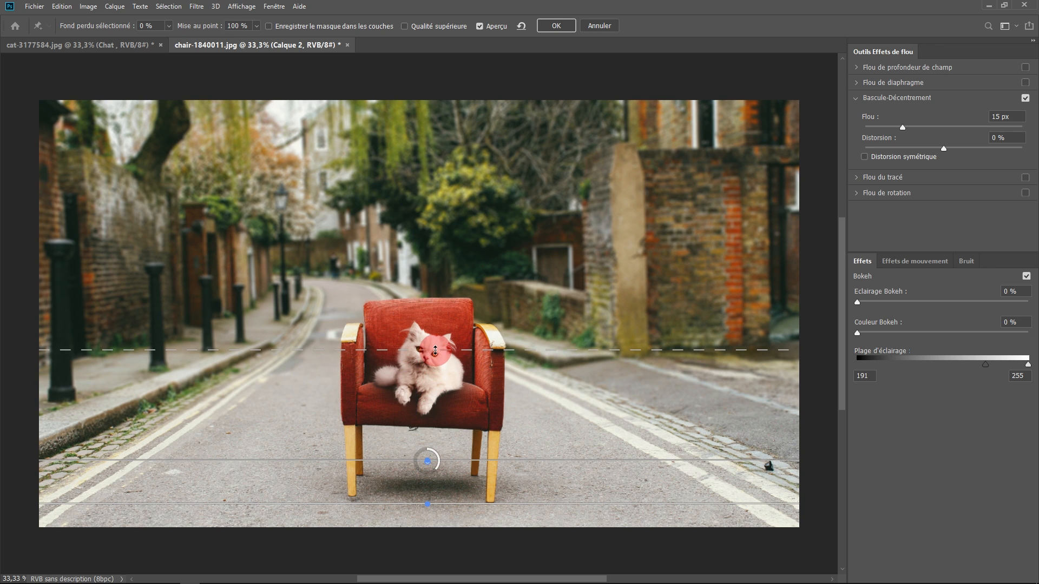
Lower the bottom focus line to just below the chair's feet and set the tilt-shift blur to 125 px
left_click_drag(435, 478, 424, 466)
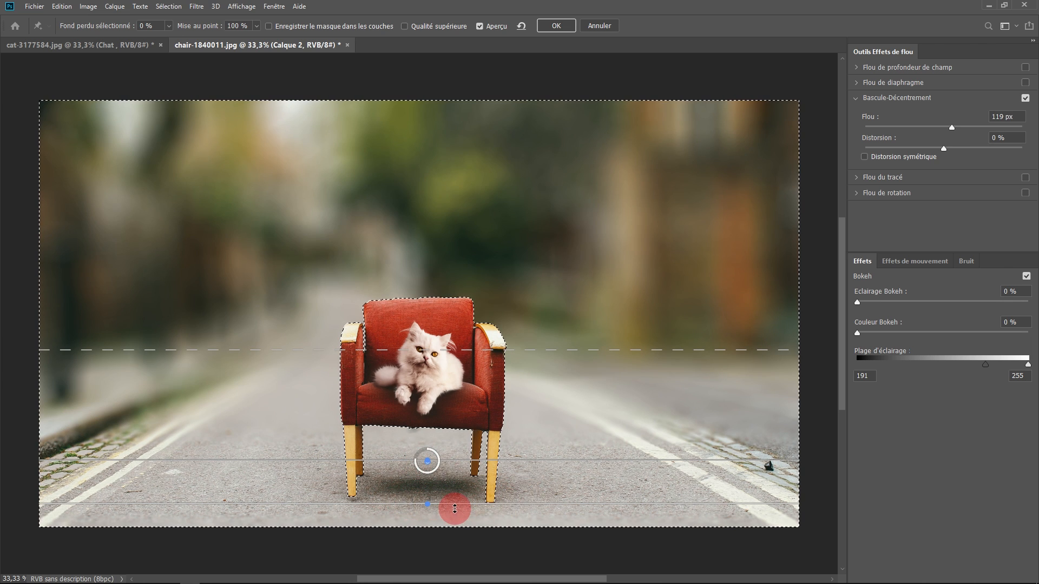
left_click_drag(454, 510, 454, 512)
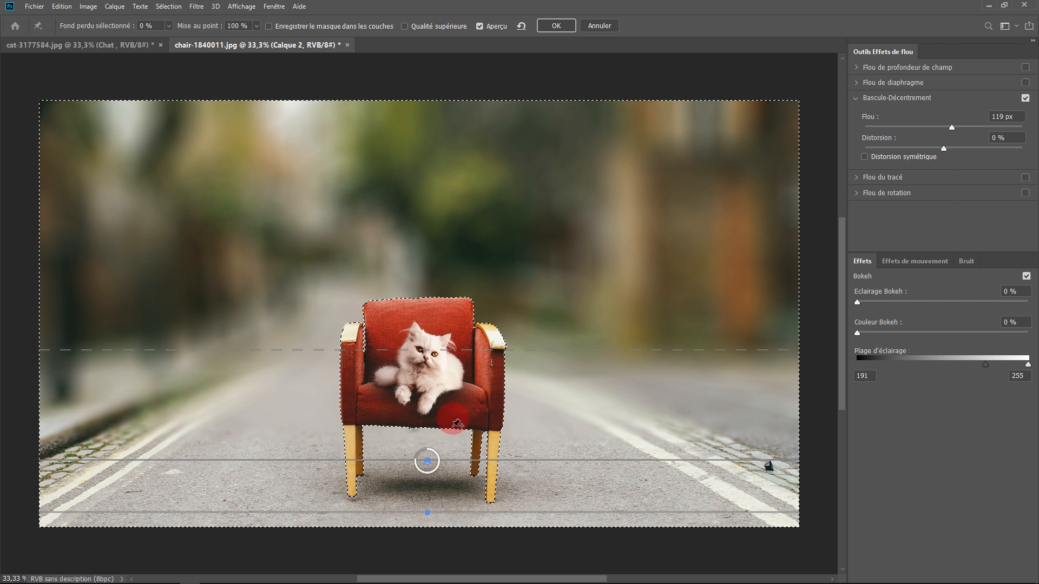
left_click_drag(425, 464, 425, 464)
left_click(958, 128)
mouse_move(956, 129)
left_mouse_down()
mouse_move(969, 127)
mouse_move(954, 129)
left_mouse_up()
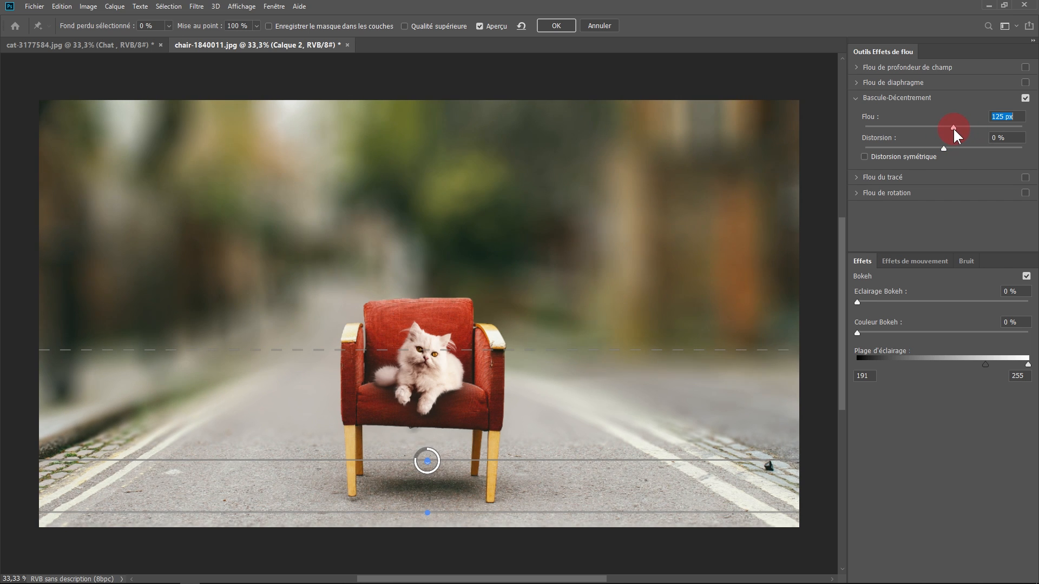
Raise the upper transition line to the top of the chair back, apply the blur and deselect
left_click_drag(547, 349, 553, 306)
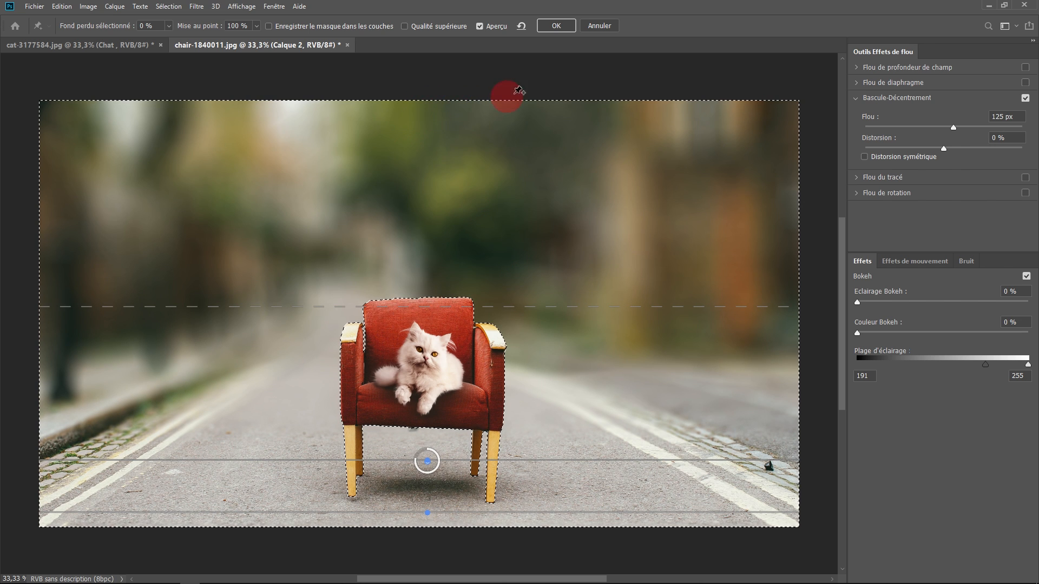
left_click(555, 25)
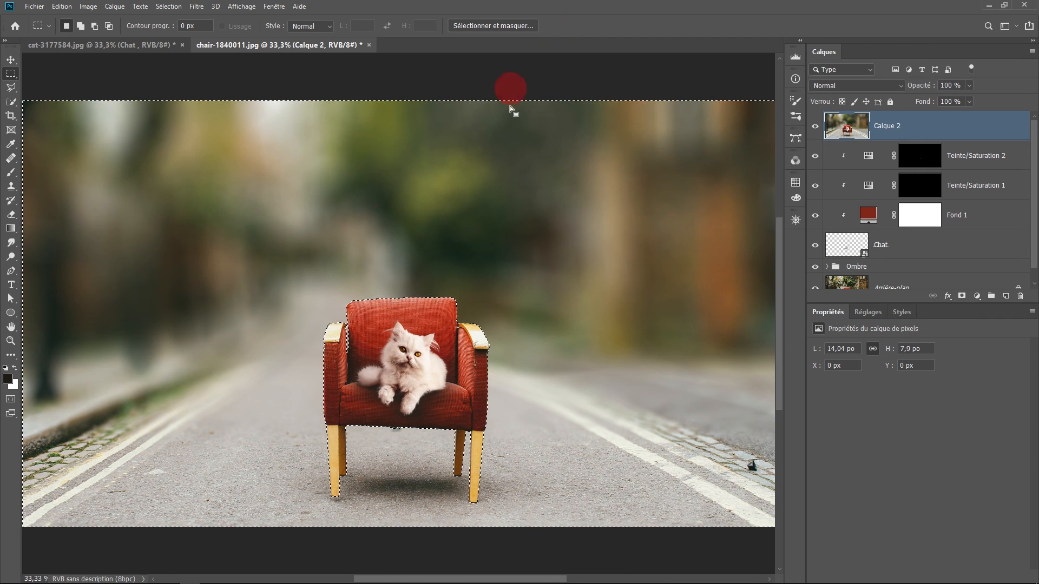
left_click(494, 116)
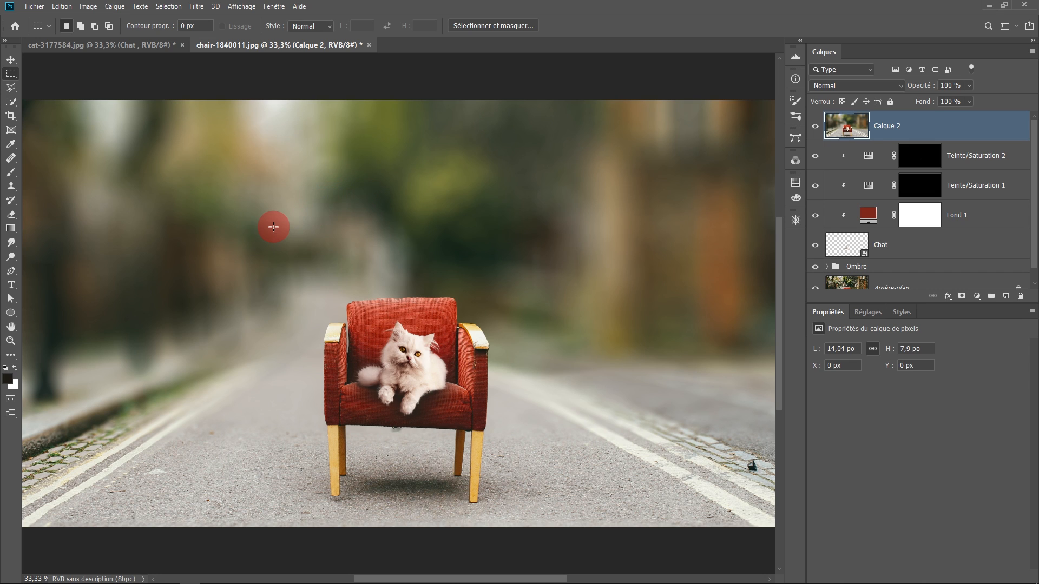
Crop the image to the 1 : 1 (carré) format, framing the chair and cat slightly right of centre
left_click(11, 116)
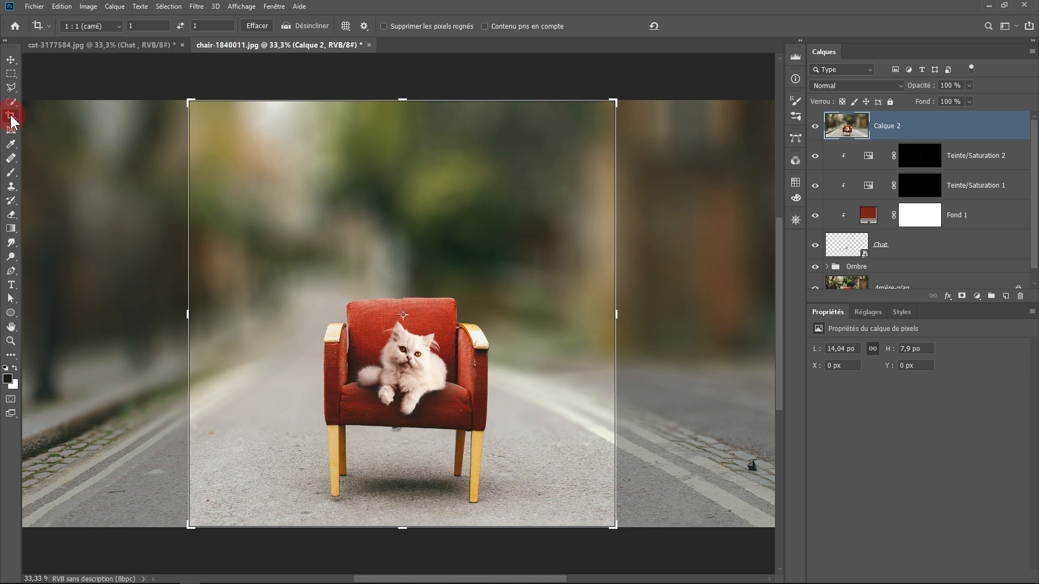
left_click(87, 26)
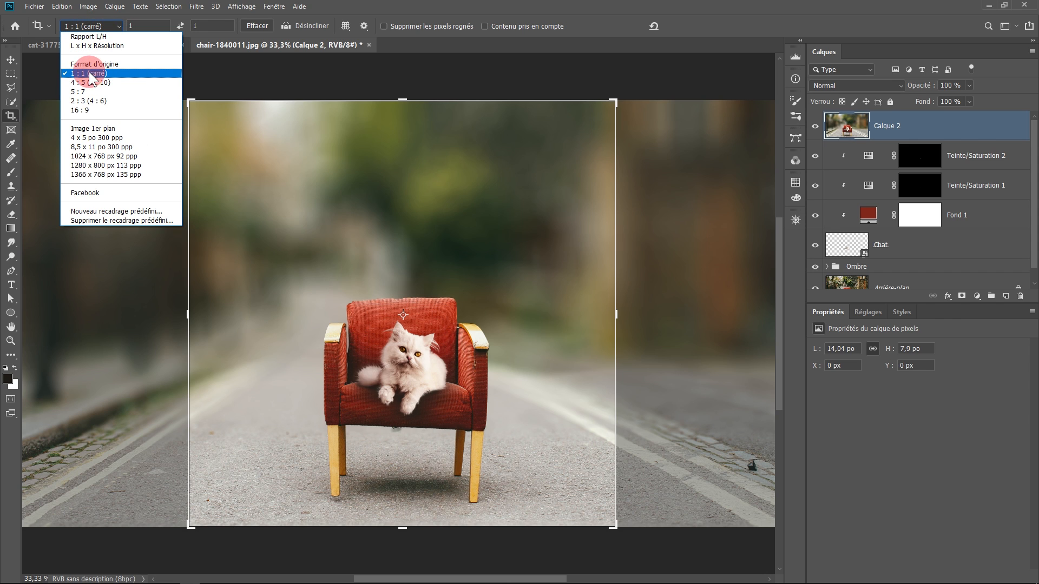
left_click(89, 74)
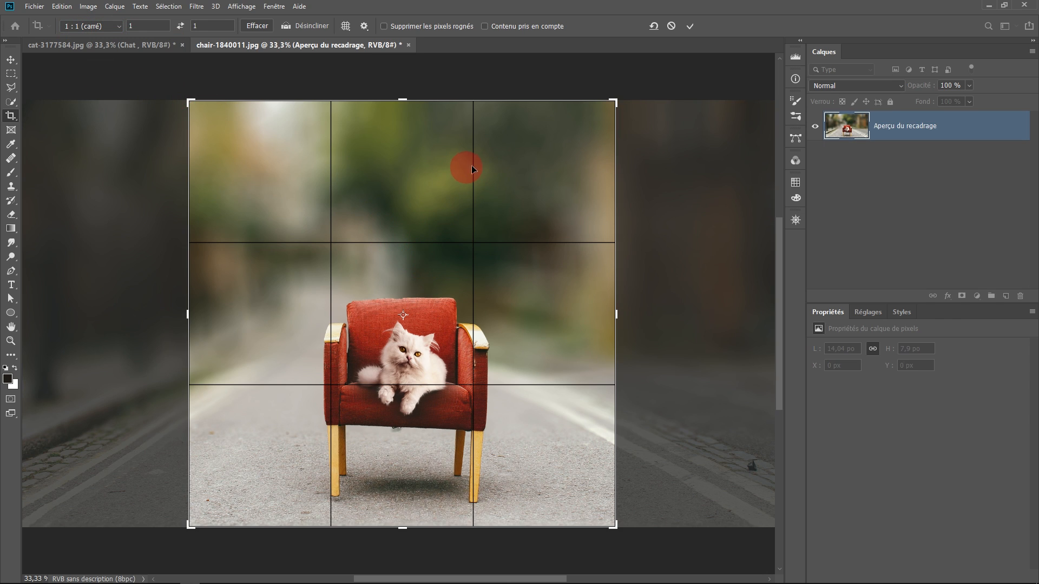
left_click_drag(477, 201, 506, 203)
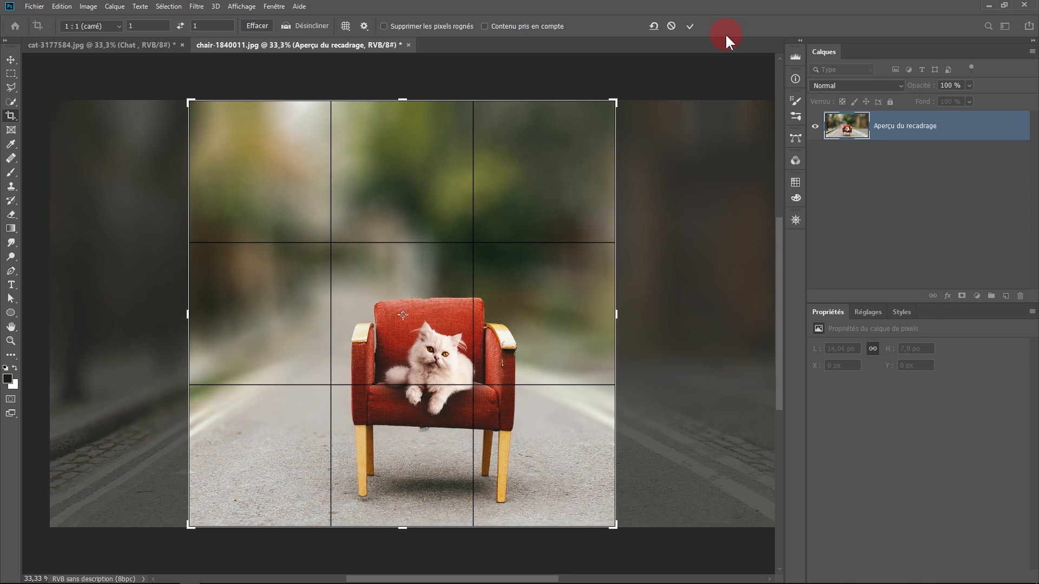
left_click(688, 26)
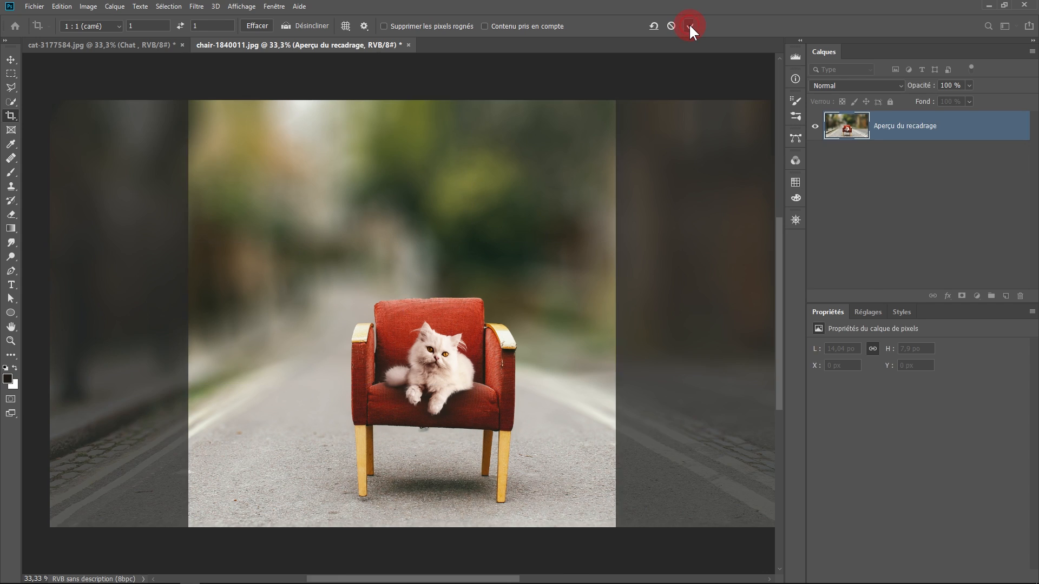